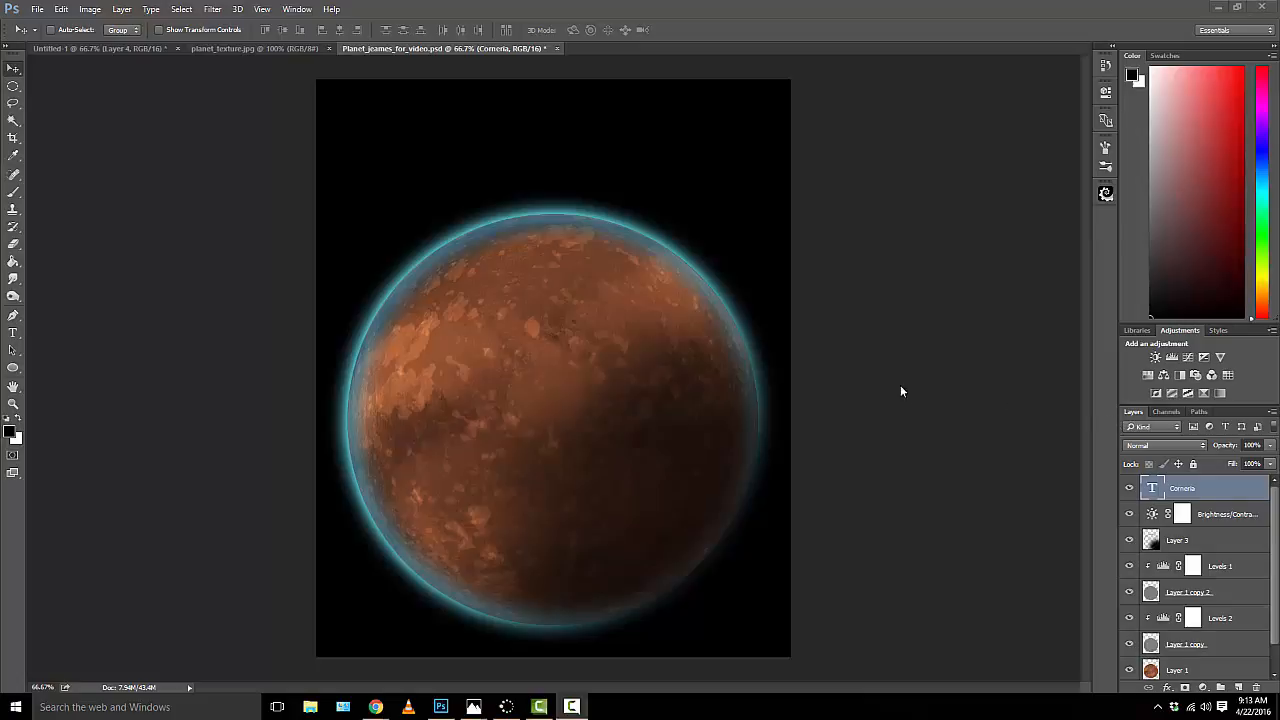
Step: Create a 1920 × 1080 pixel document named Starfield_jeames with a black background, 300 pixels/inch and 16-bit RGB color
left_click(37, 9)
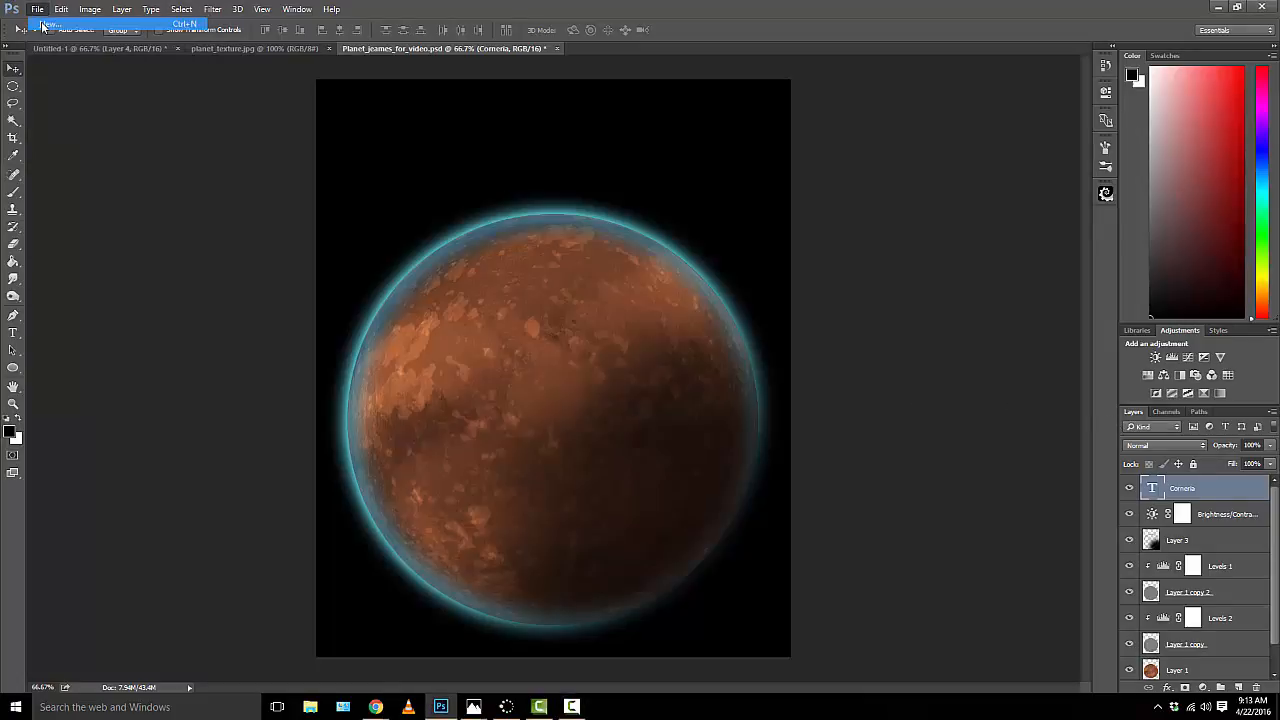
left_click(42, 26)
left_click(778, 204)
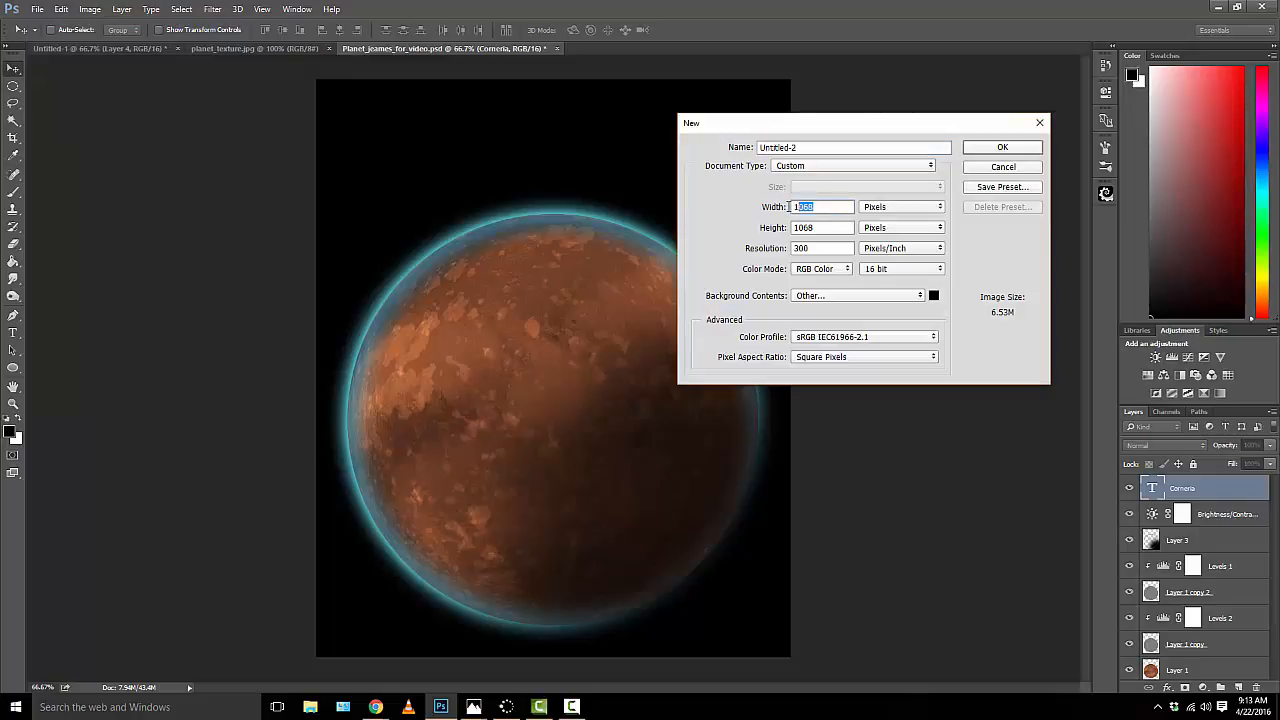
type("1920")
left_click(823, 227)
key("BackSpace")
key("BackSpace")
type("80")
left_click_drag(894, 147, 712, 148)
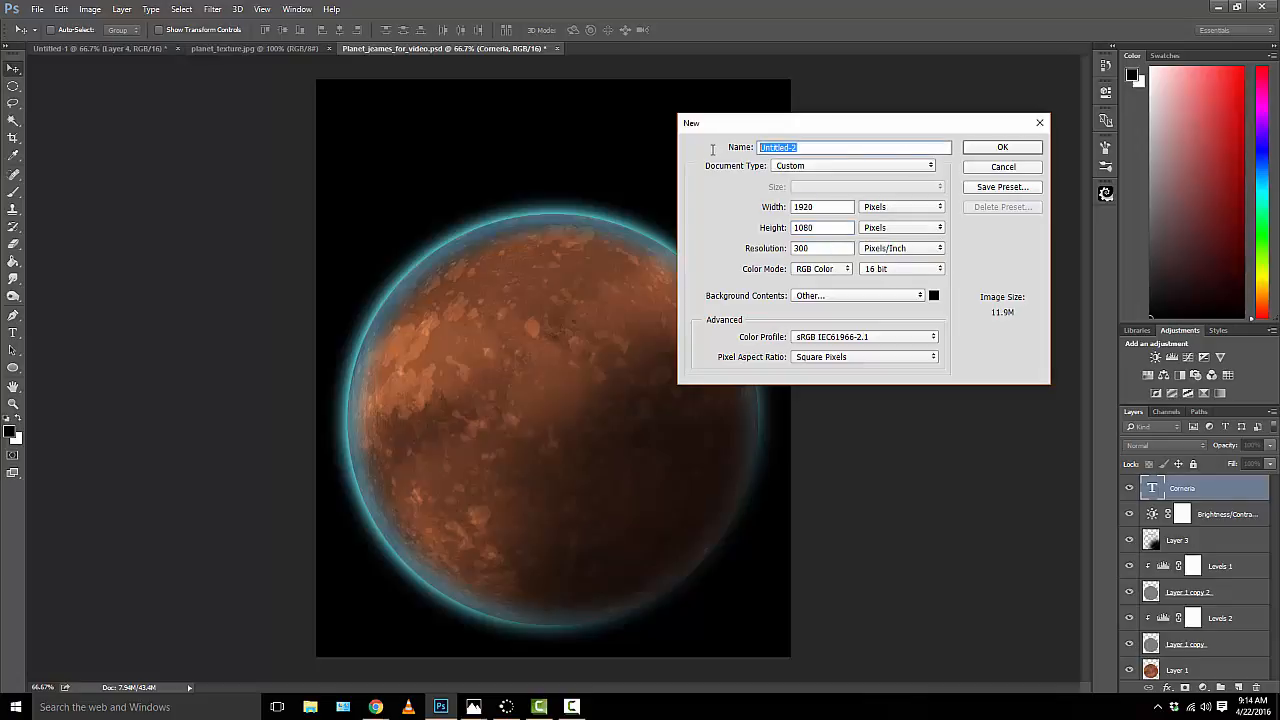
type("Starfield_jeames")
left_click(984, 149)
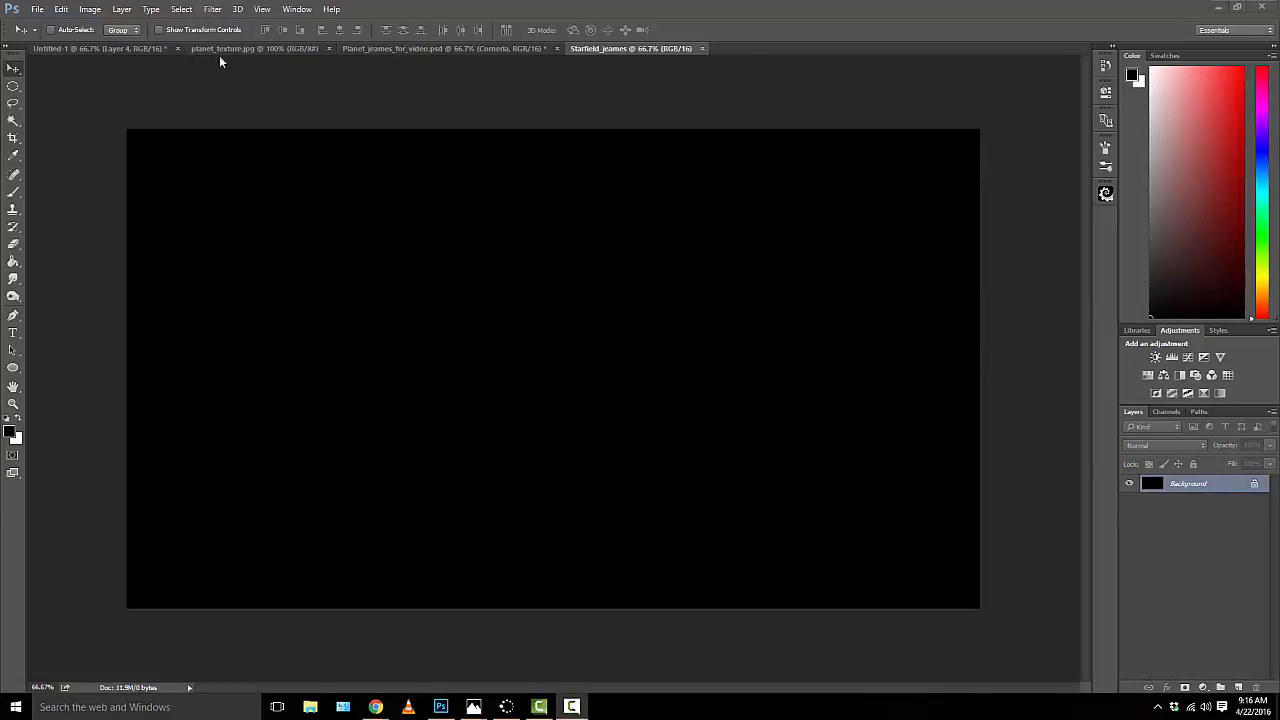
Step: Add monochromatic noise to the Background layer with an amount of 400% and Gaussian distribution
left_click(212, 9)
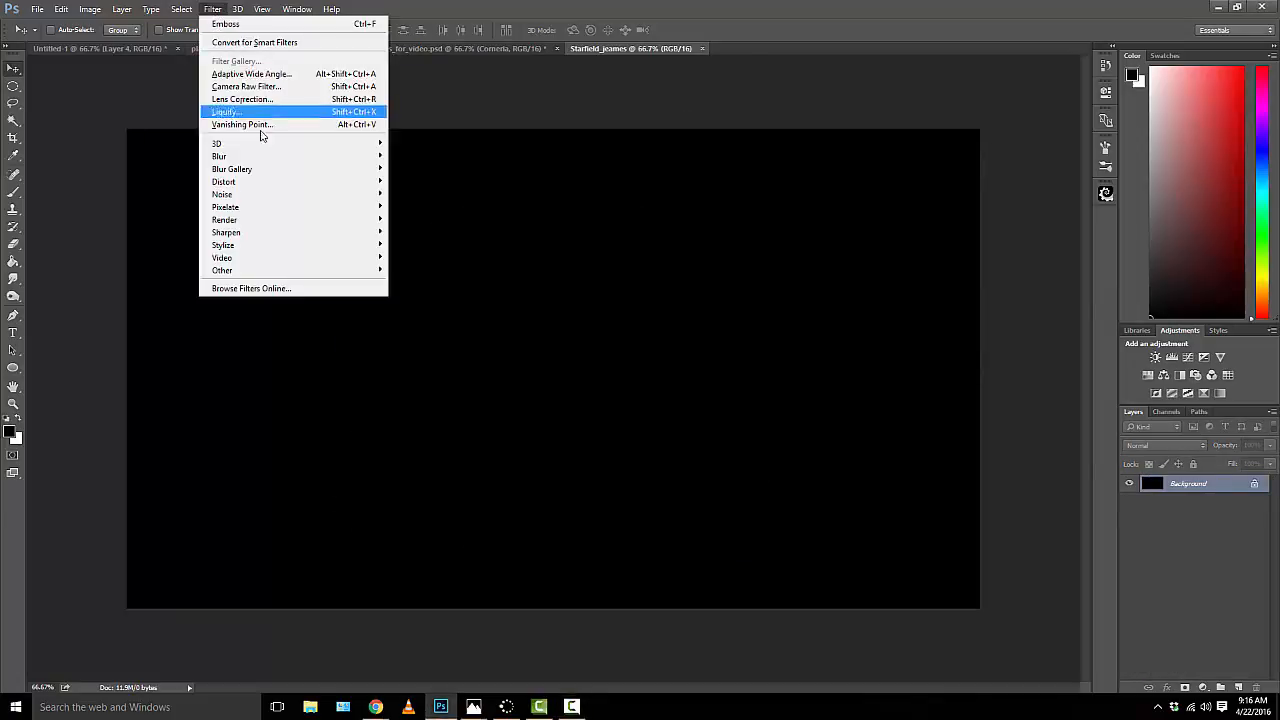
mouse_move(280, 194)
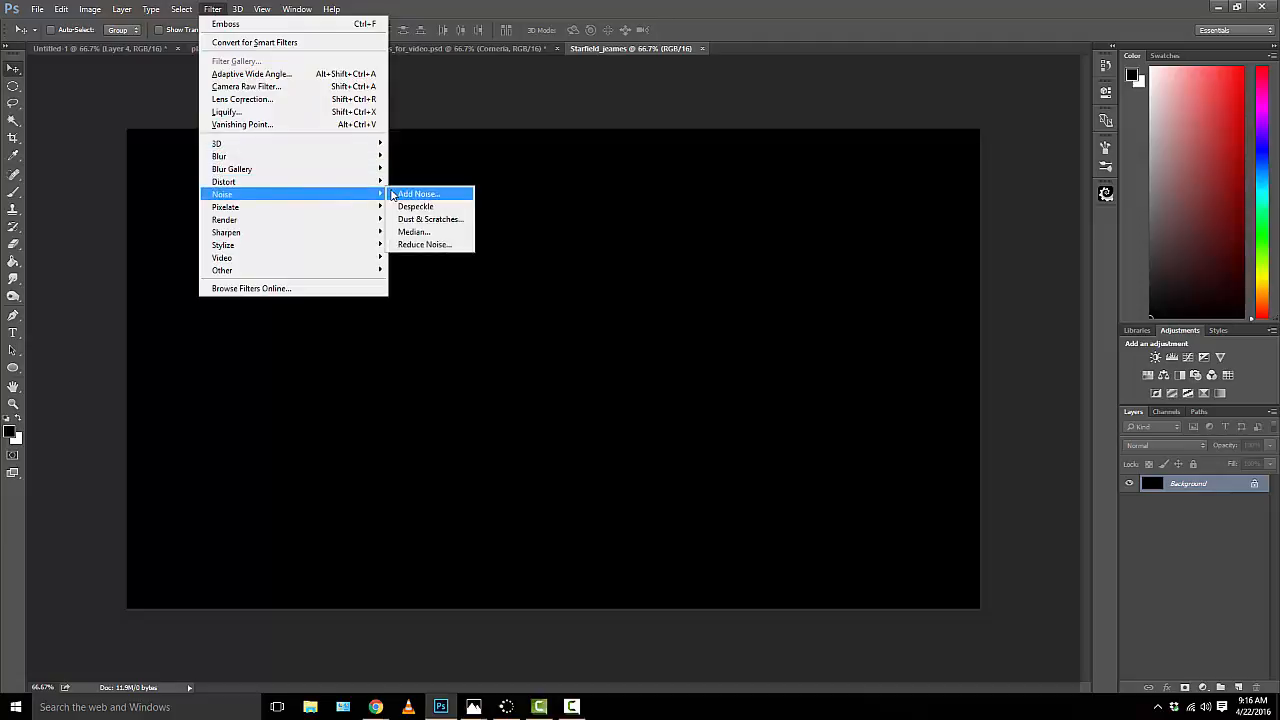
left_click(392, 194)
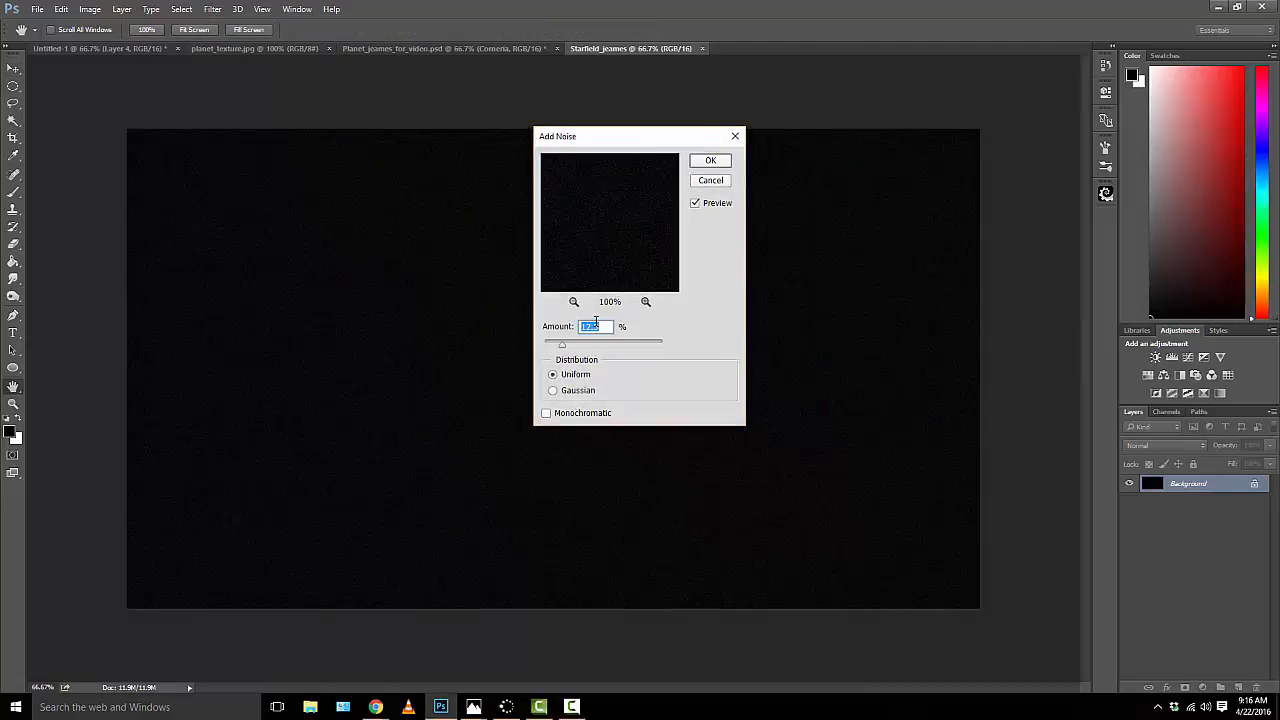
type("400")
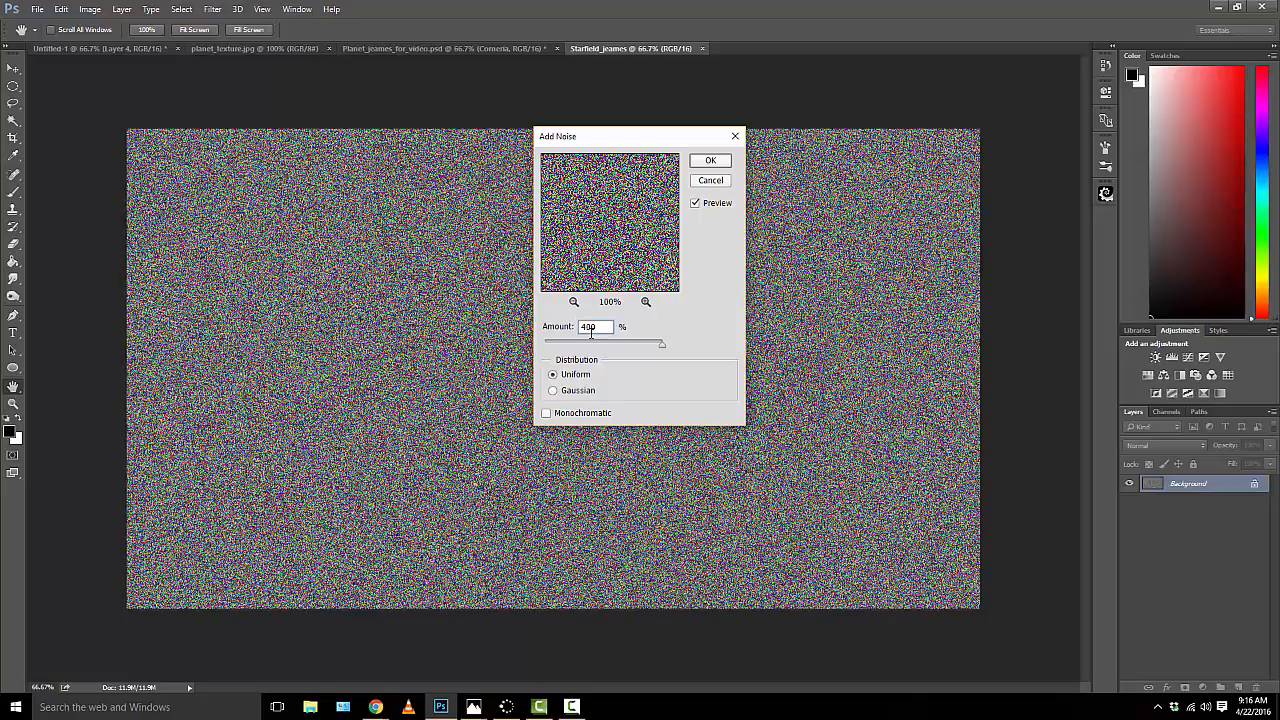
left_click(552, 390)
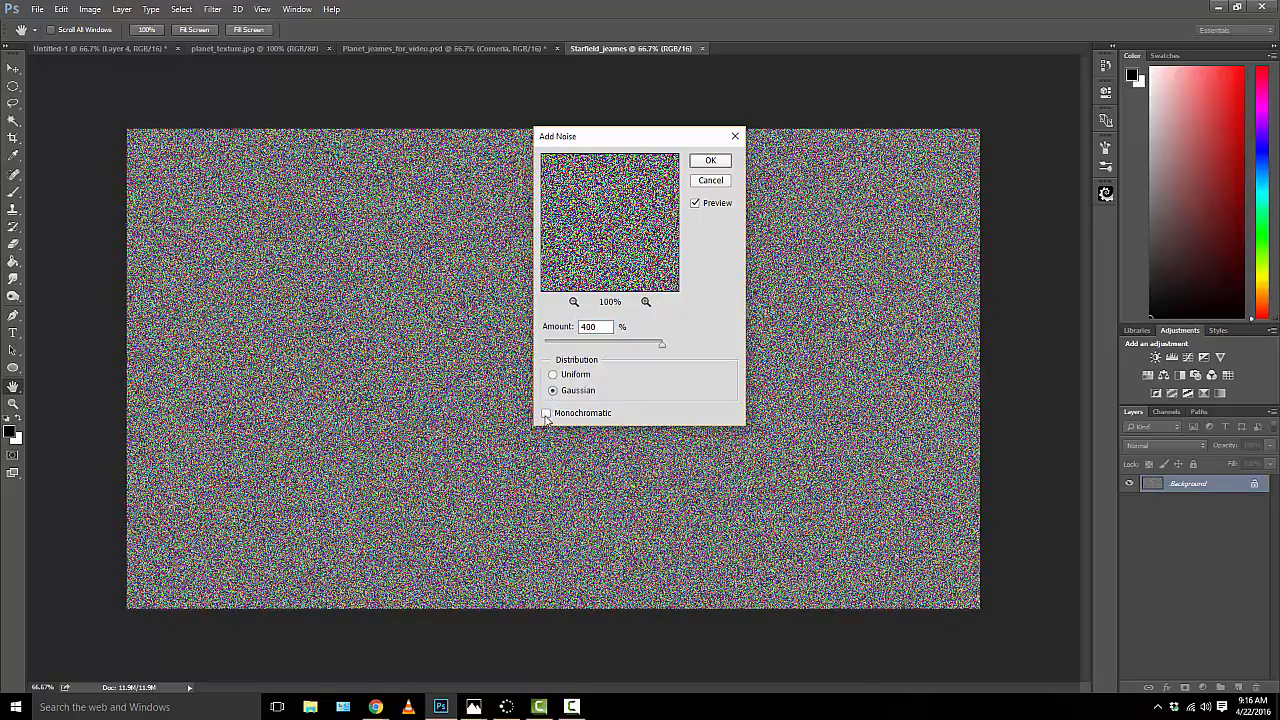
left_click(547, 414)
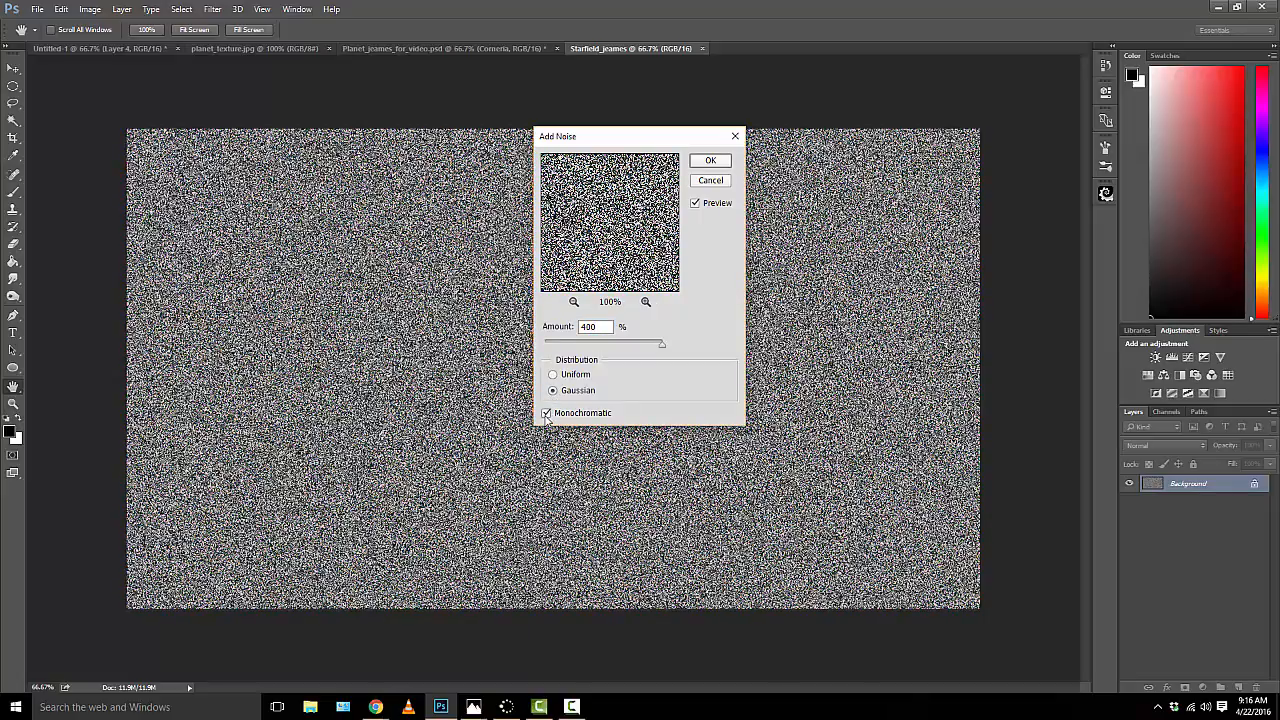
left_click(701, 162)
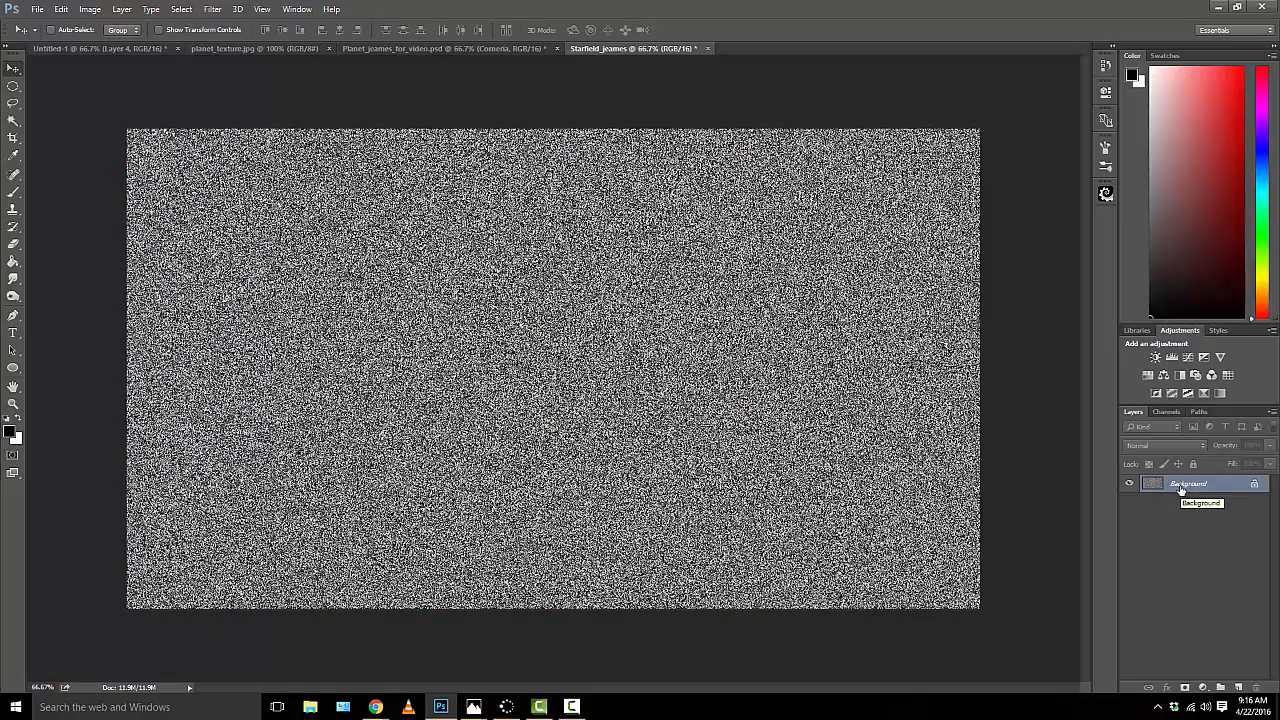
Step: Duplicate the noise-filled Background layer, hide the copy and make the original Background layer active
key("ctrl+j")
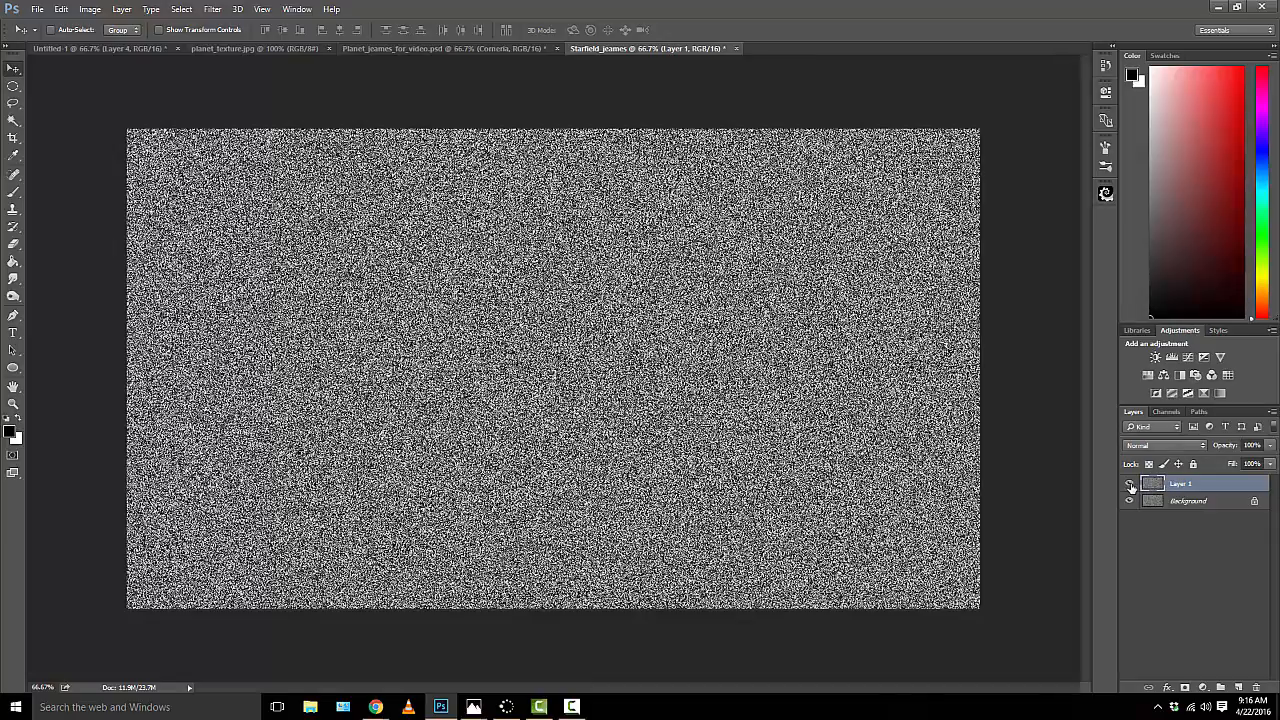
left_click(1130, 485)
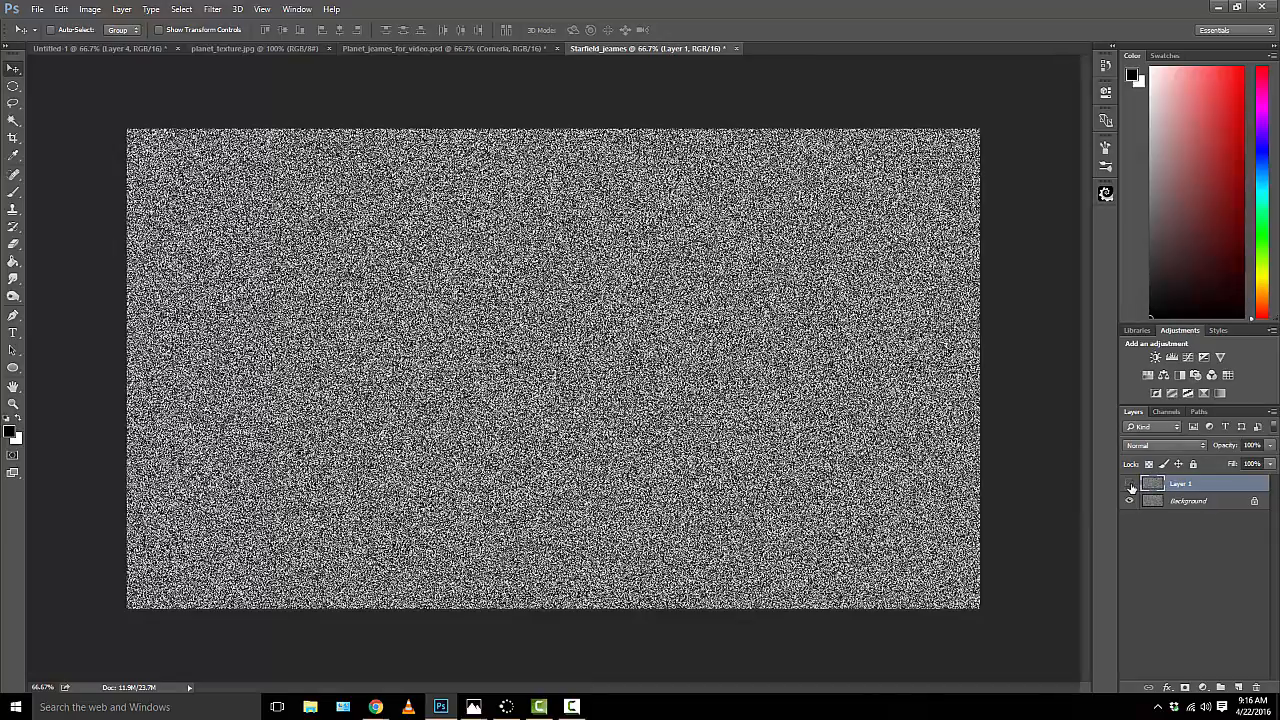
left_click(1182, 503)
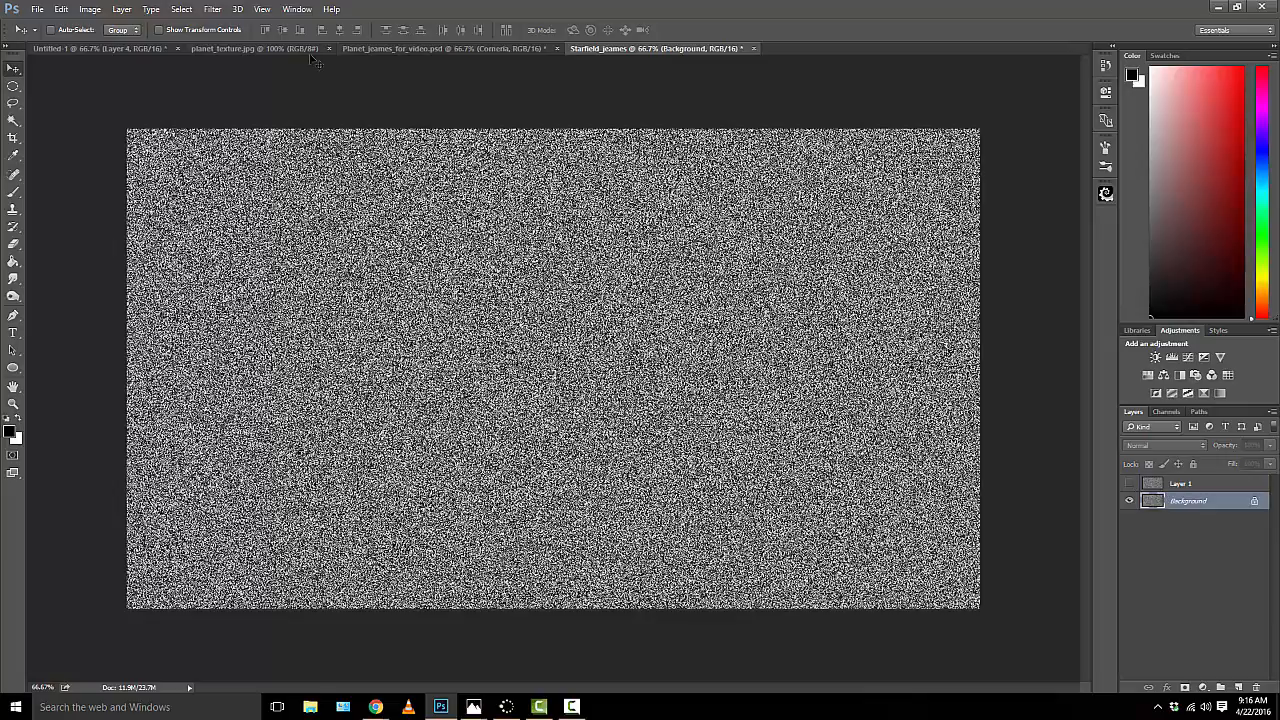
Step: Apply a Gaussian Blur with a radius of 0.5 pixels to the Background layer
left_click(212, 9)
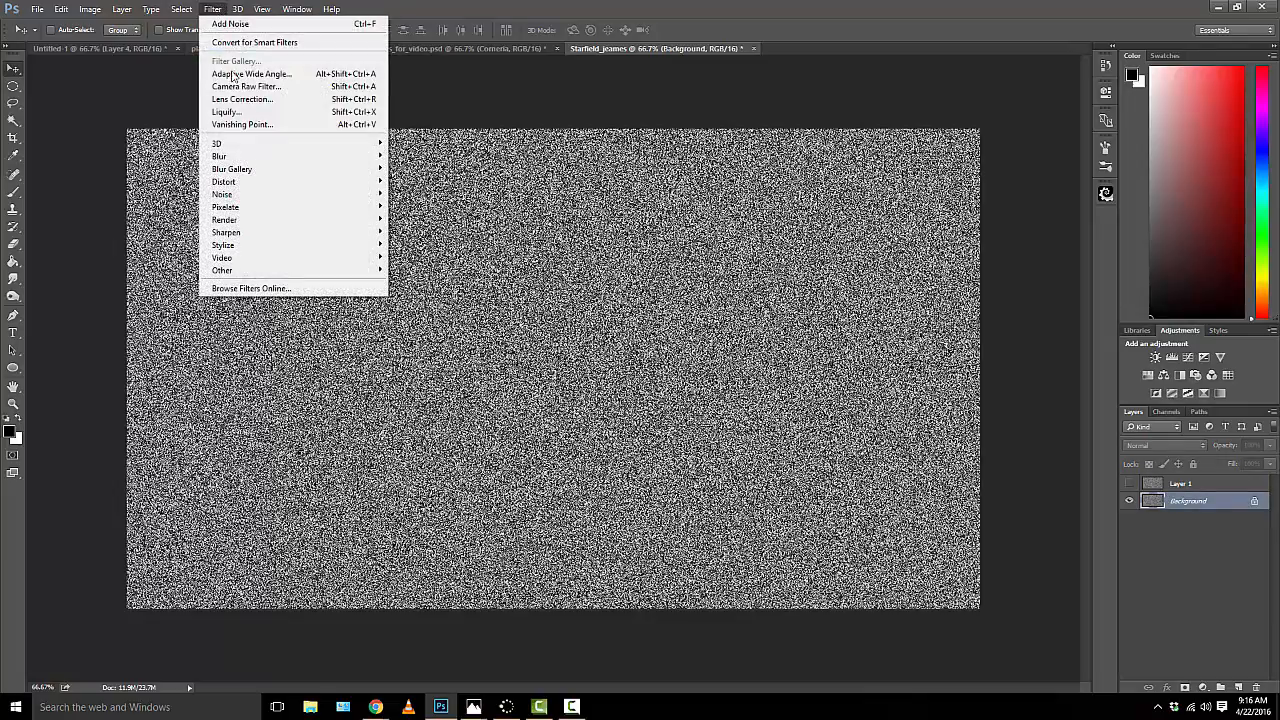
mouse_move(303, 158)
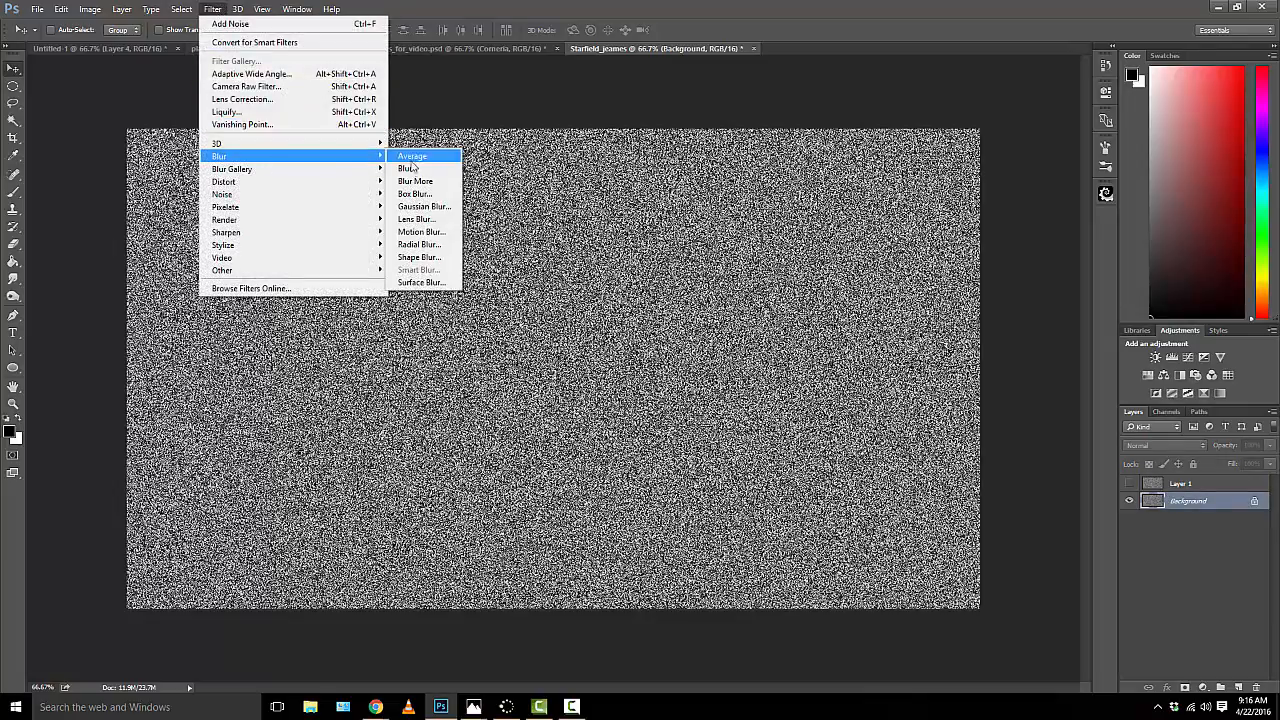
left_click(424, 208)
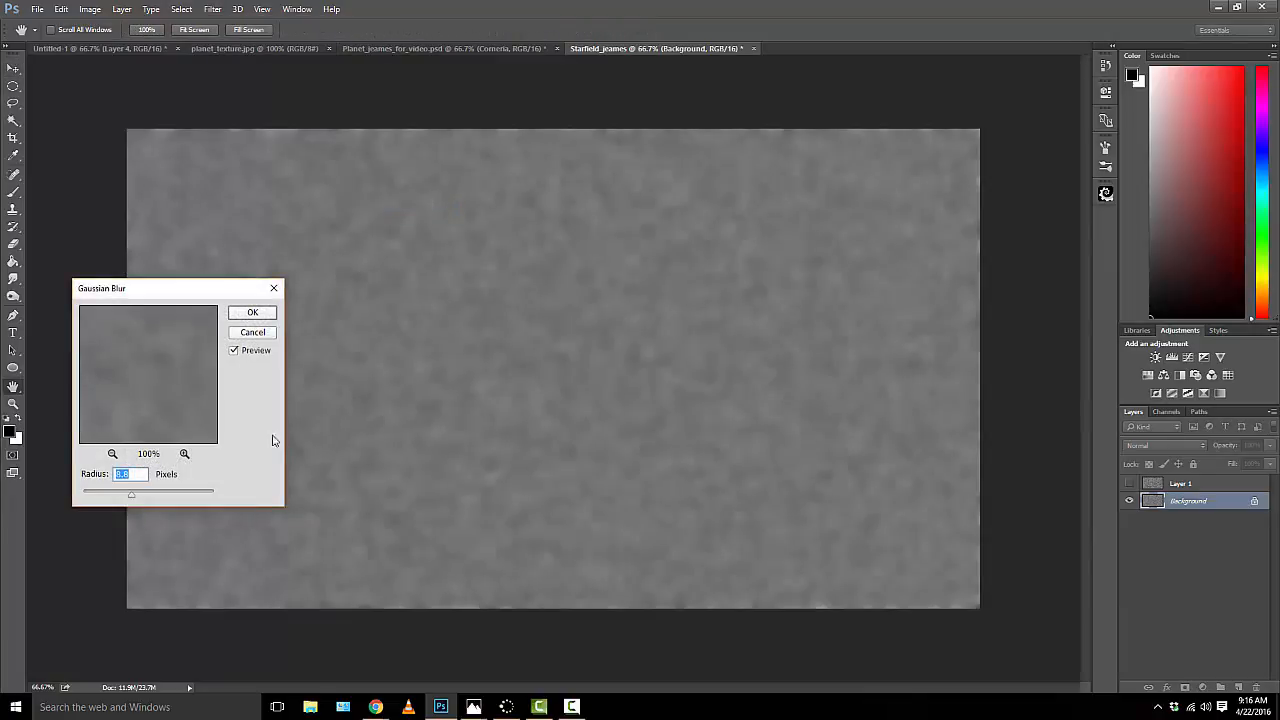
type(".5")
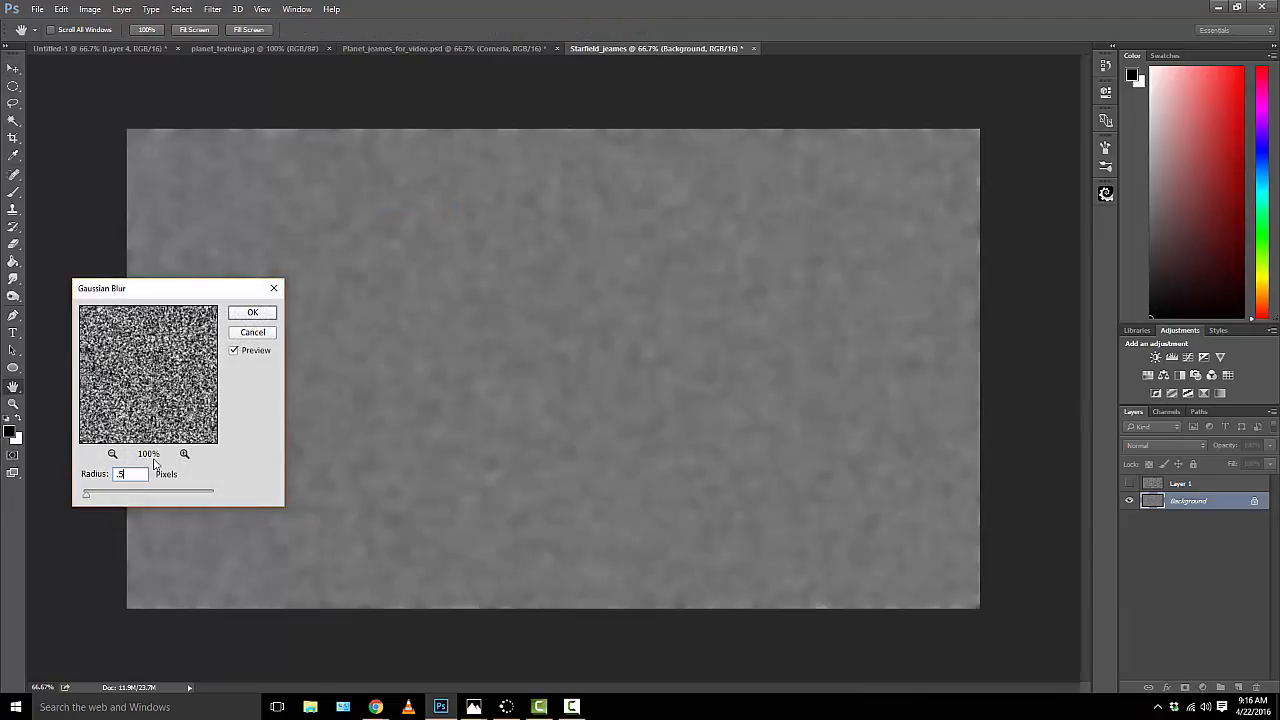
left_click(253, 314)
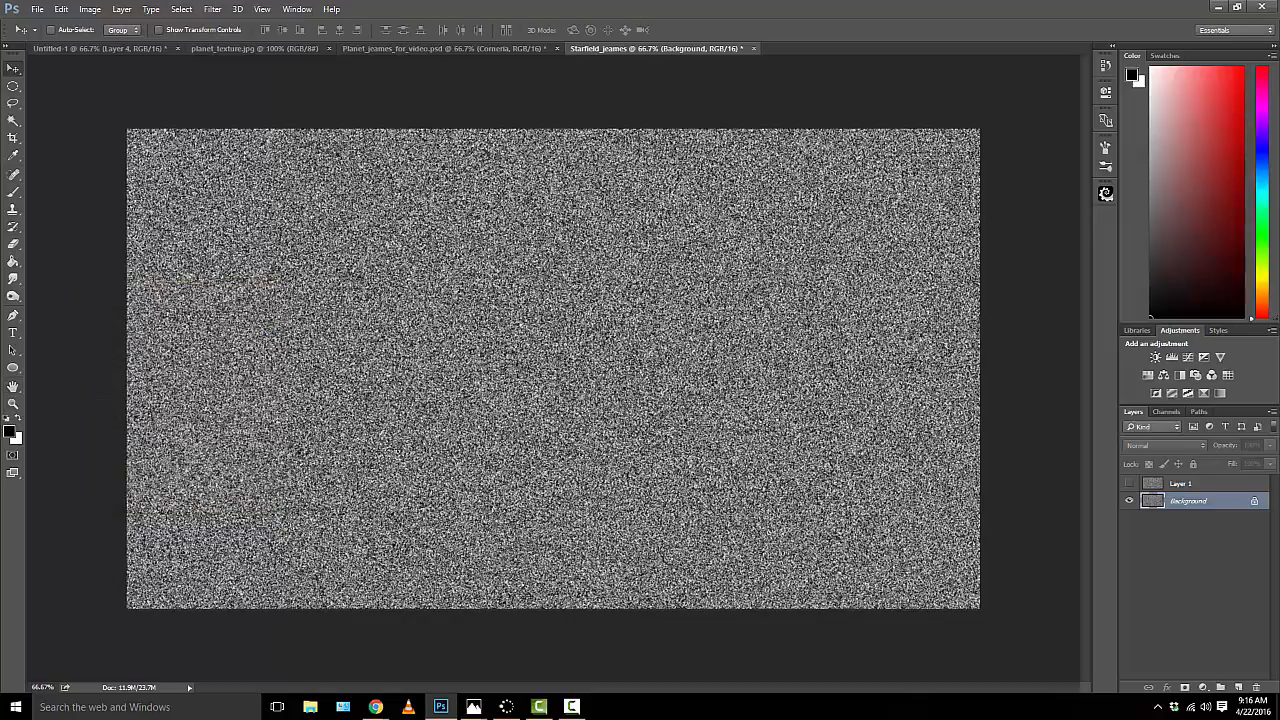
Step: Adjust the Background layer's Levels to a black input of 200 and a midtone of 0.42 to form small stars
left_click(90, 10)
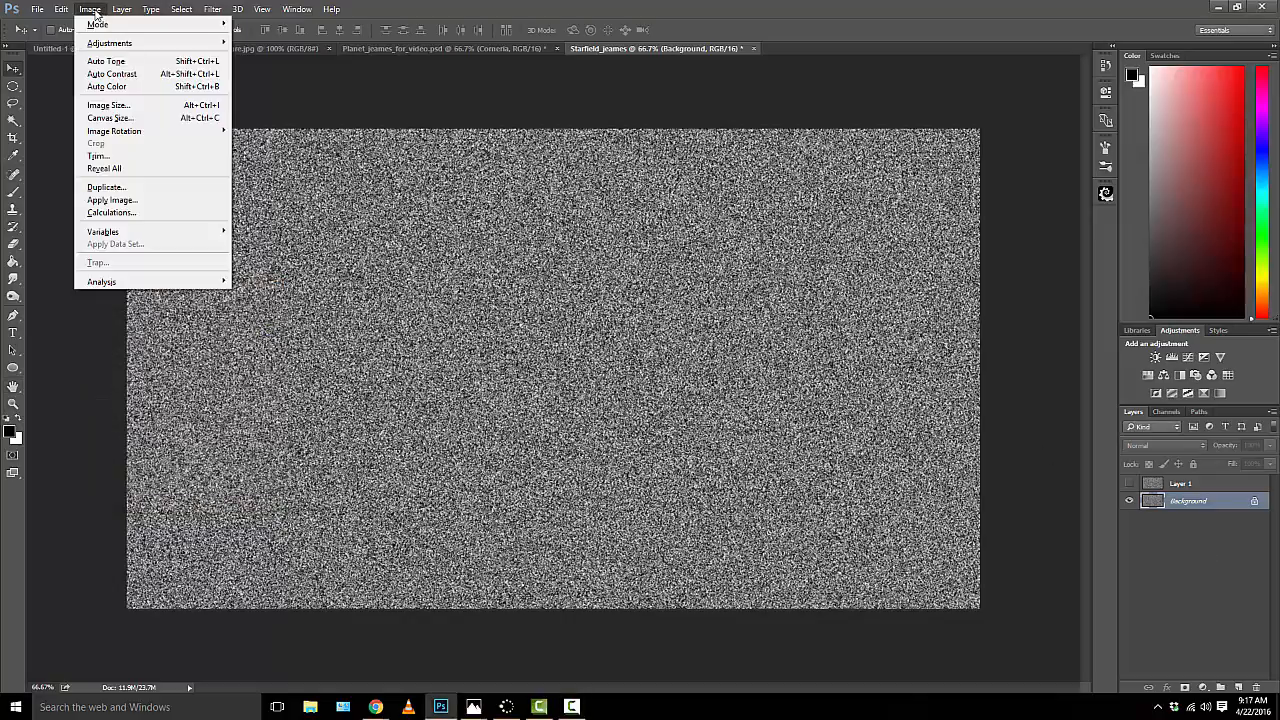
mouse_move(170, 44)
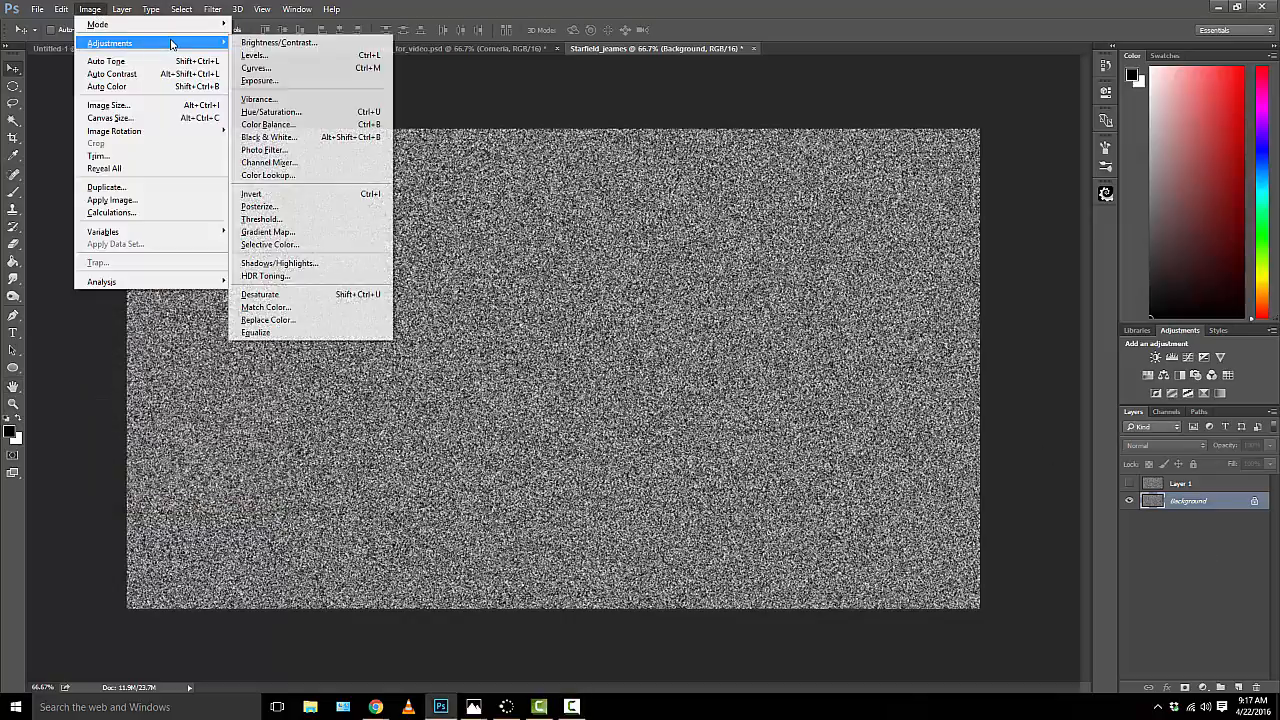
left_click(283, 56)
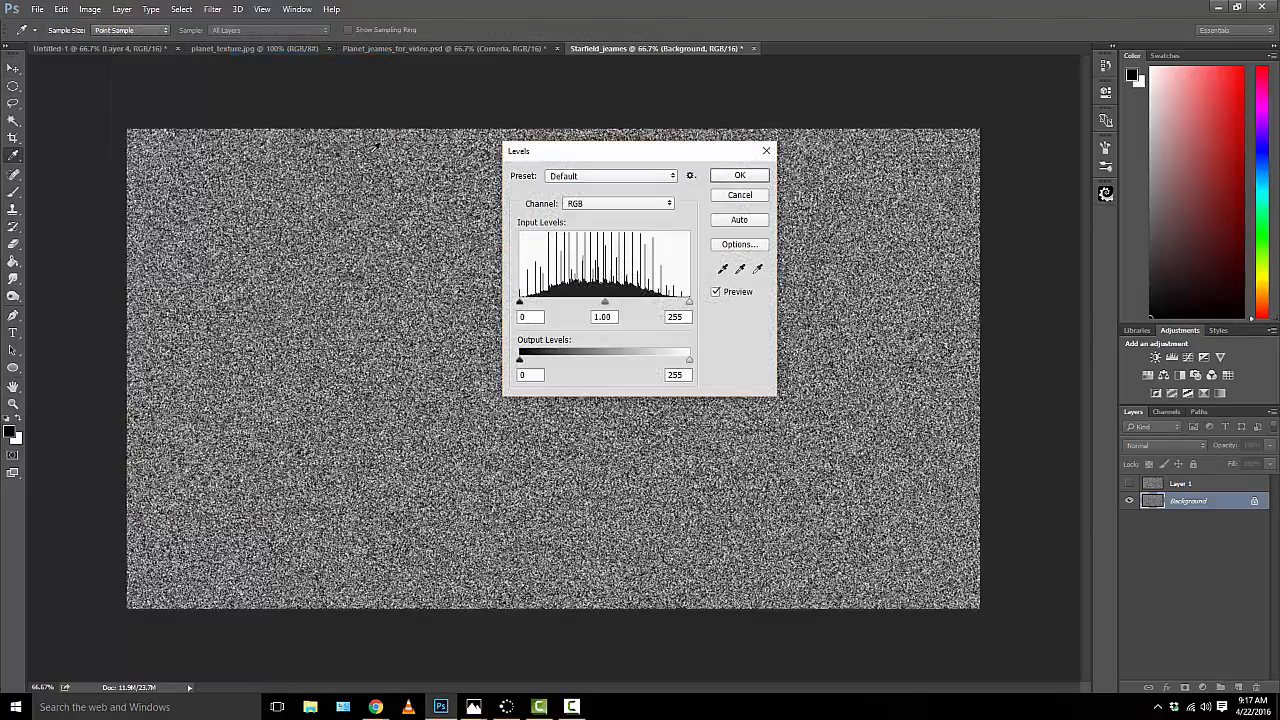
double_click(522, 316)
type("200")
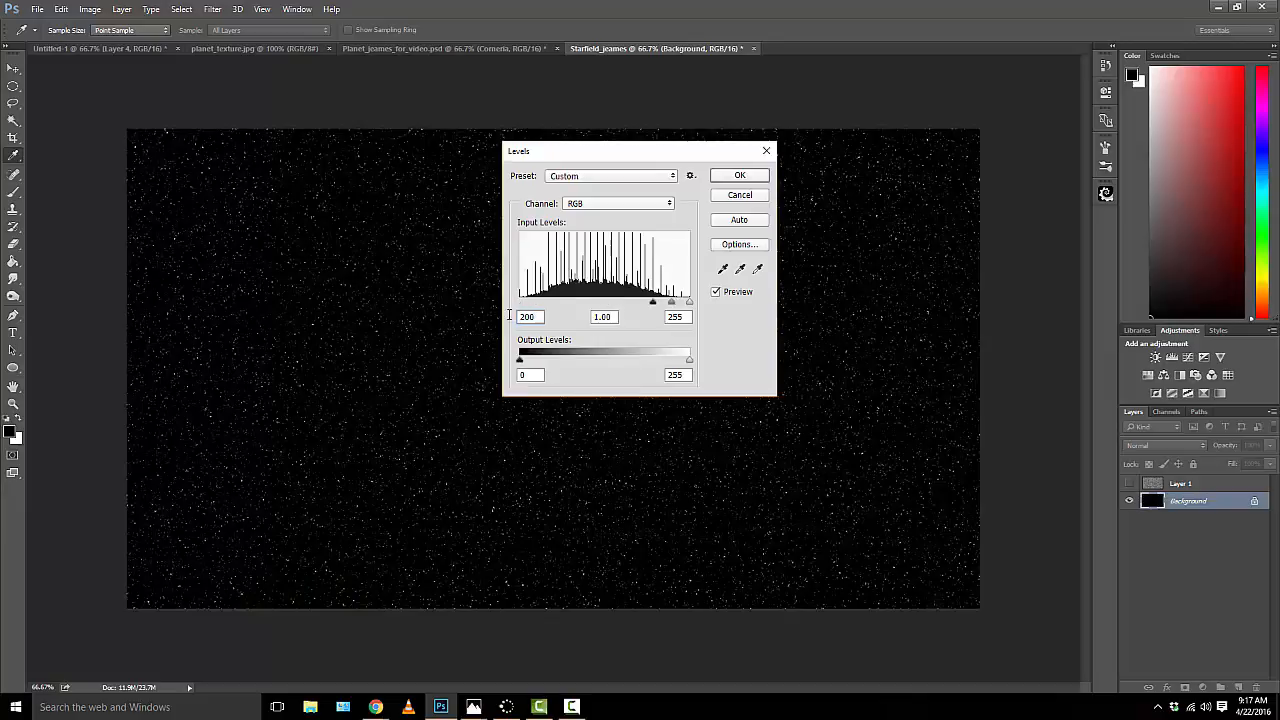
double_click(608, 316)
type(".42")
left_click(737, 176)
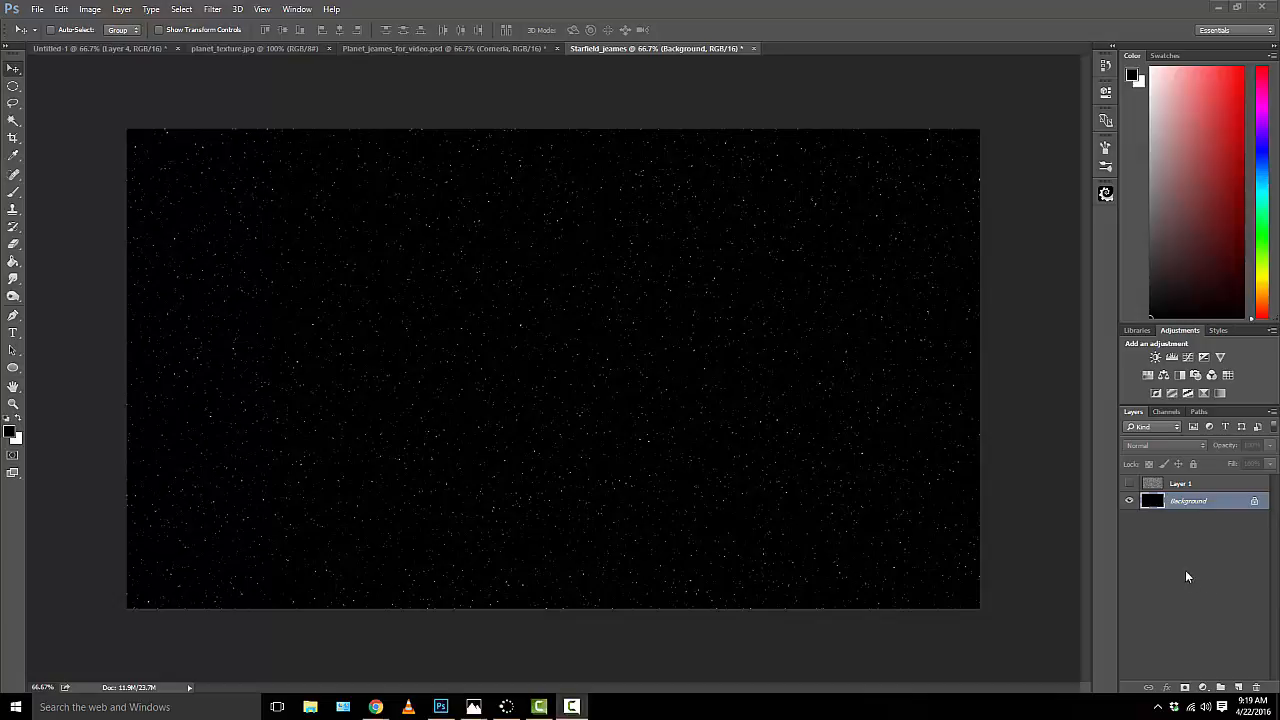
Step: Show the hidden Layer 1 and apply a Gaussian Blur with a 2-pixel radius to it
left_click(1129, 484)
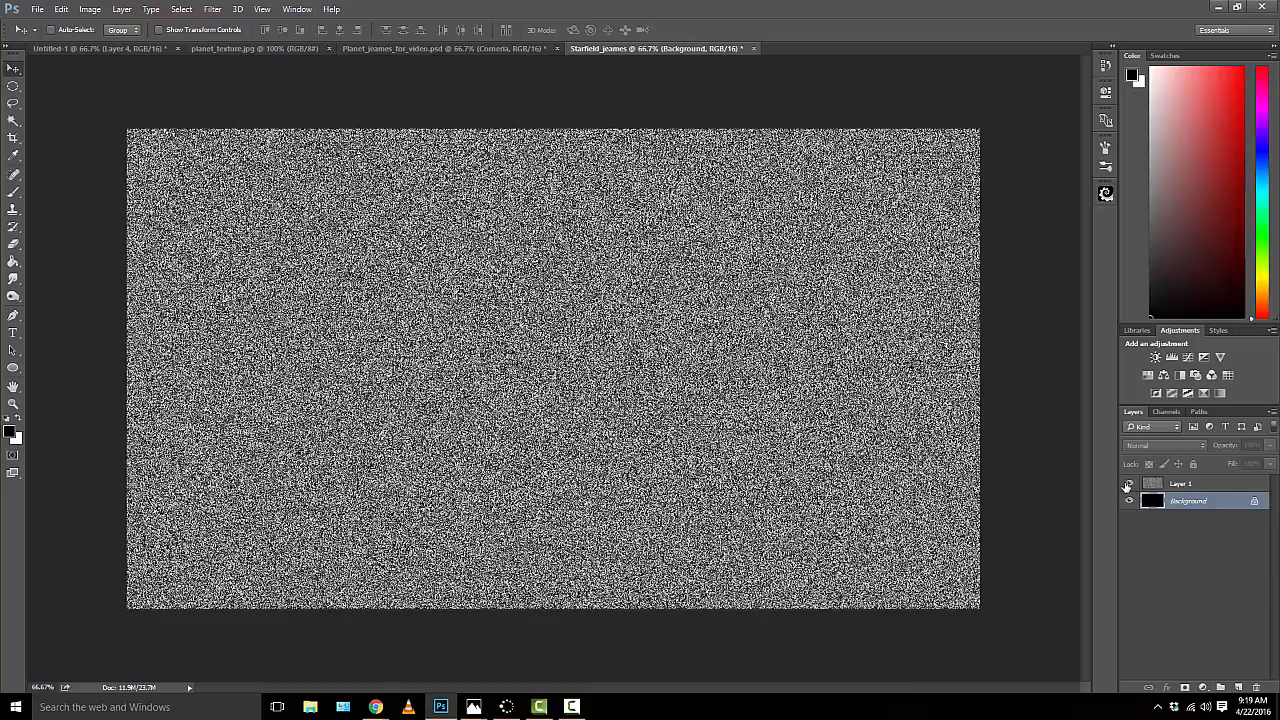
left_click(1182, 485)
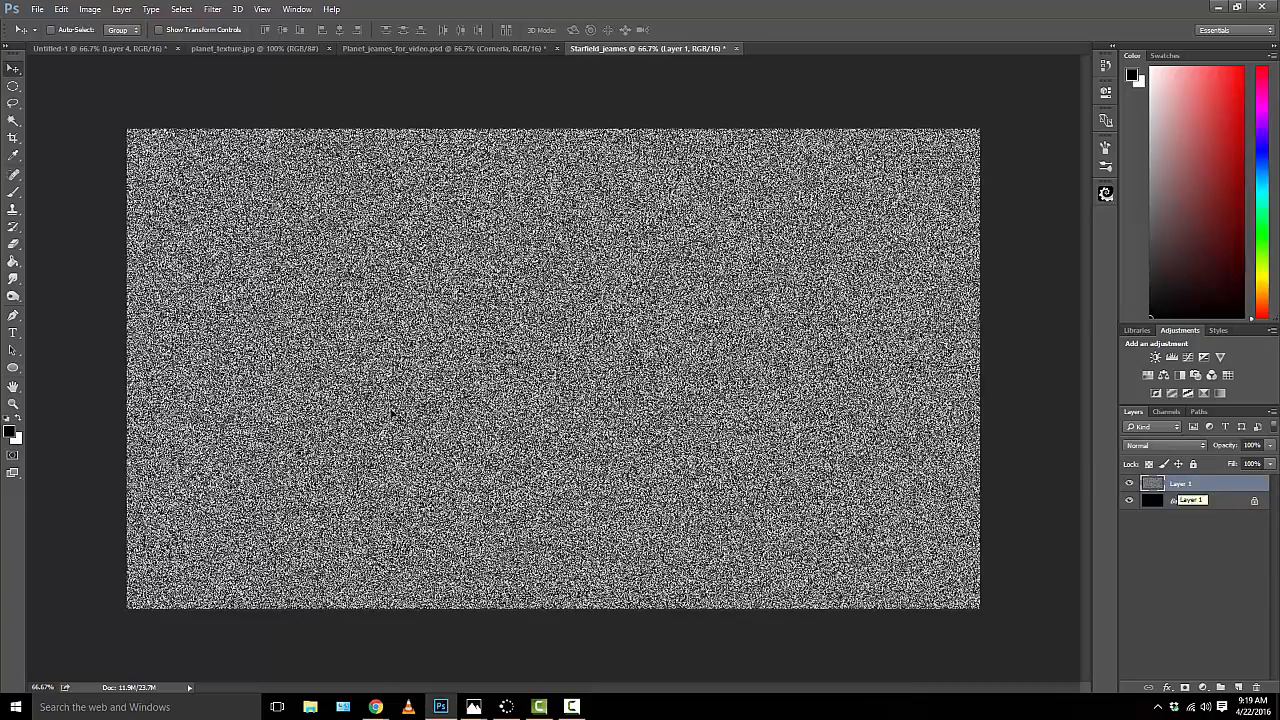
left_click(215, 9)
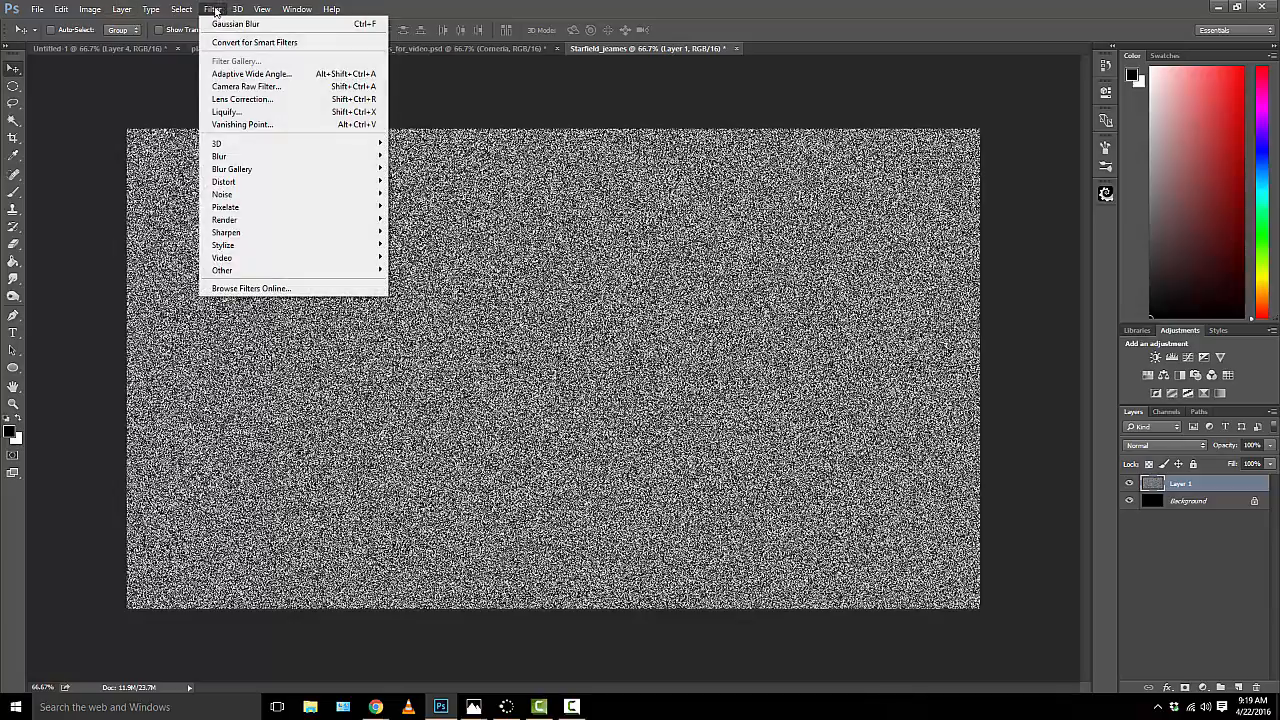
mouse_move(306, 157)
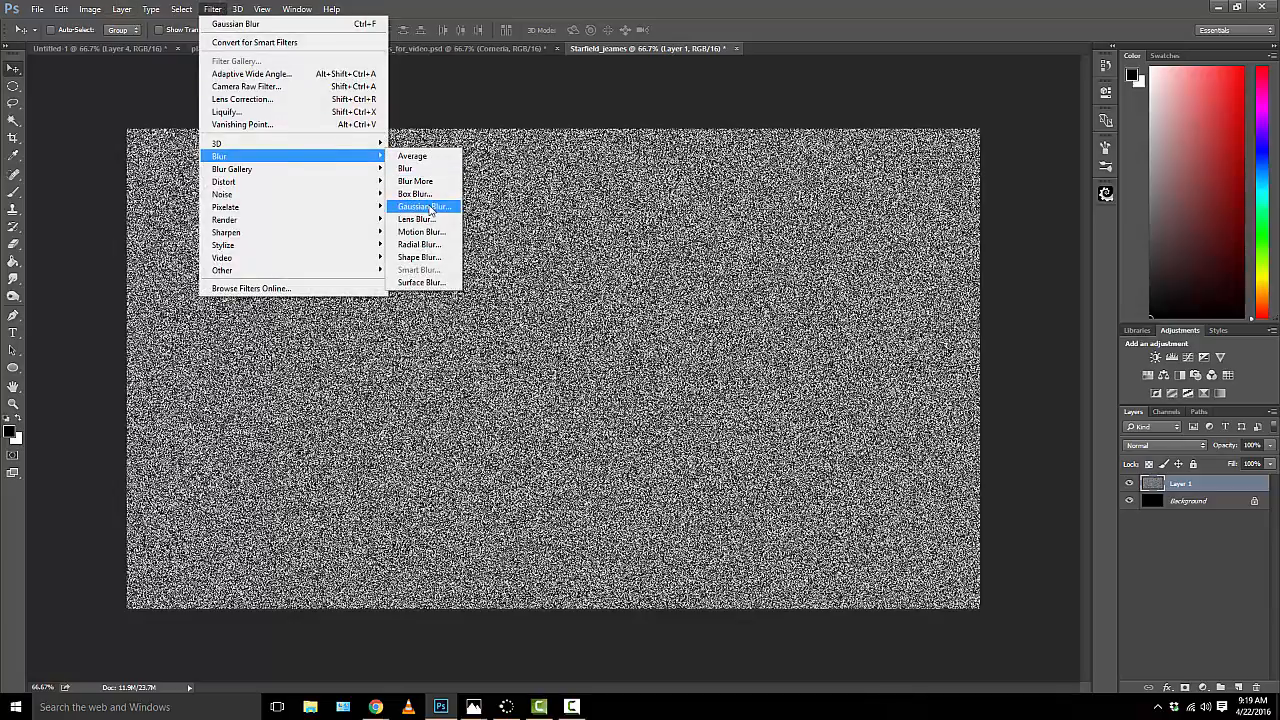
left_click(423, 206)
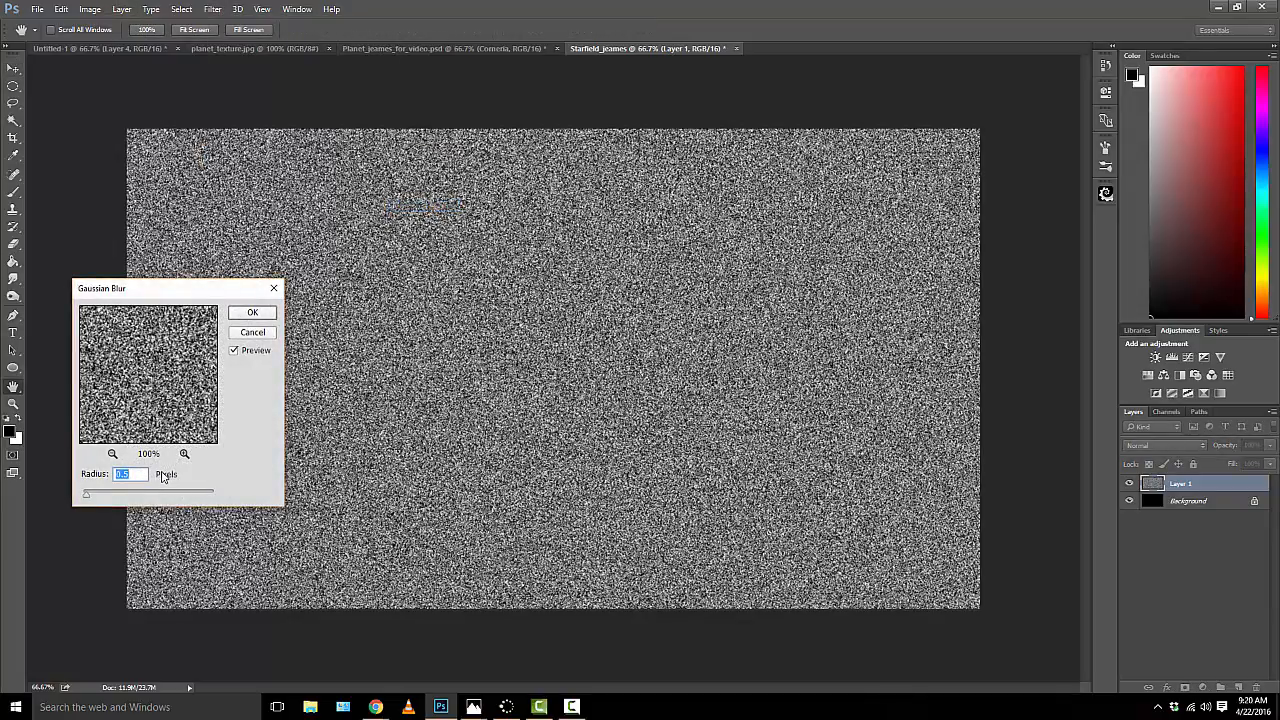
type("2")
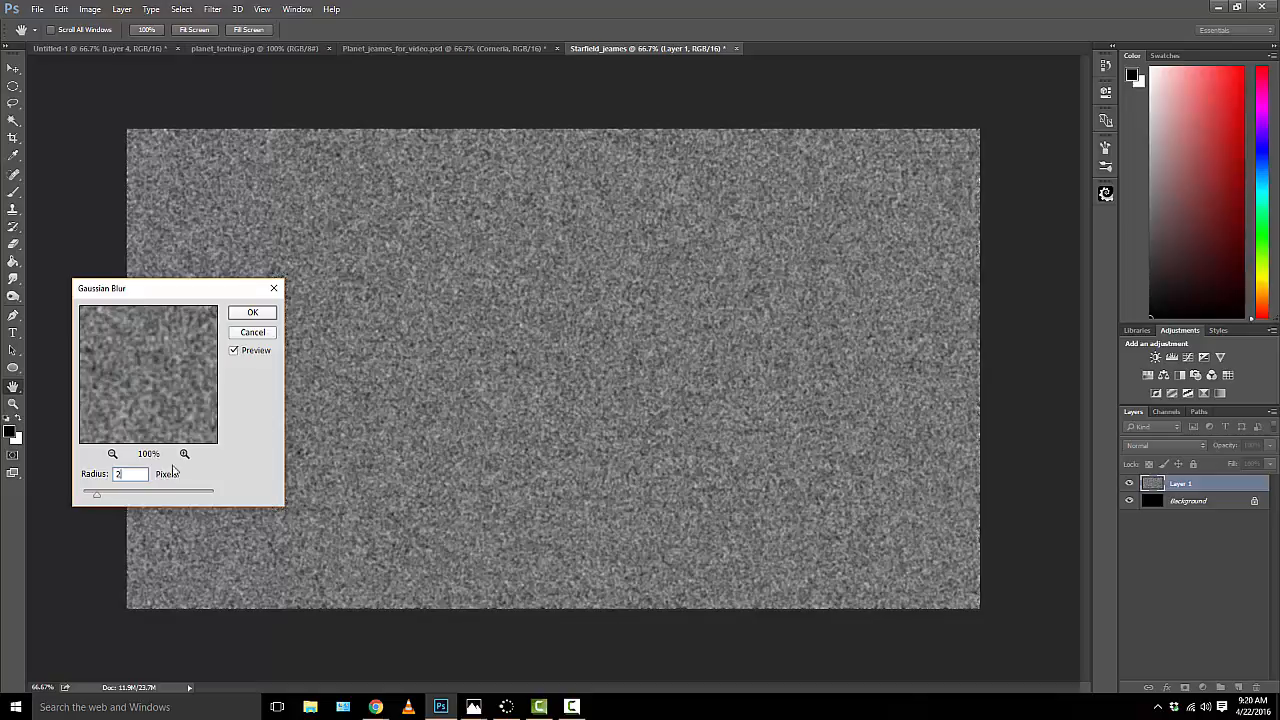
left_click(254, 314)
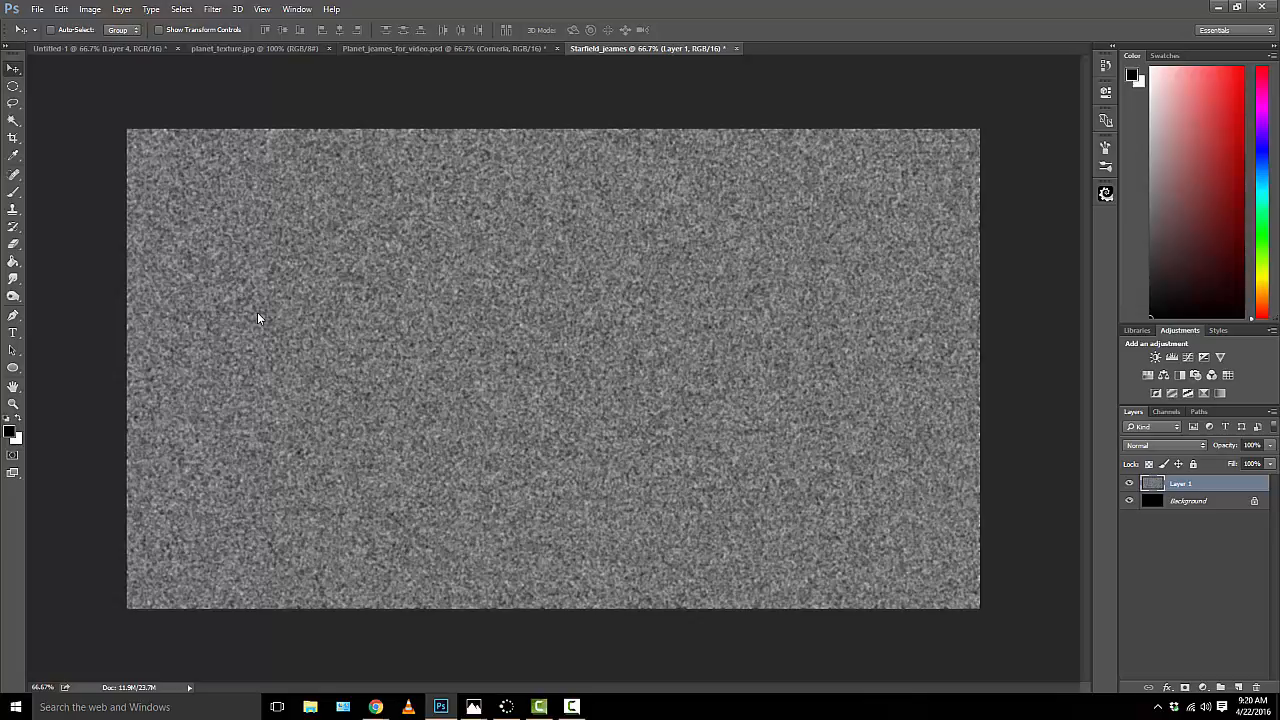
Step: Adjust Layer 1's Levels to a black input of 170 and a white input of 172 to form larger stars
key("ctrl+l")
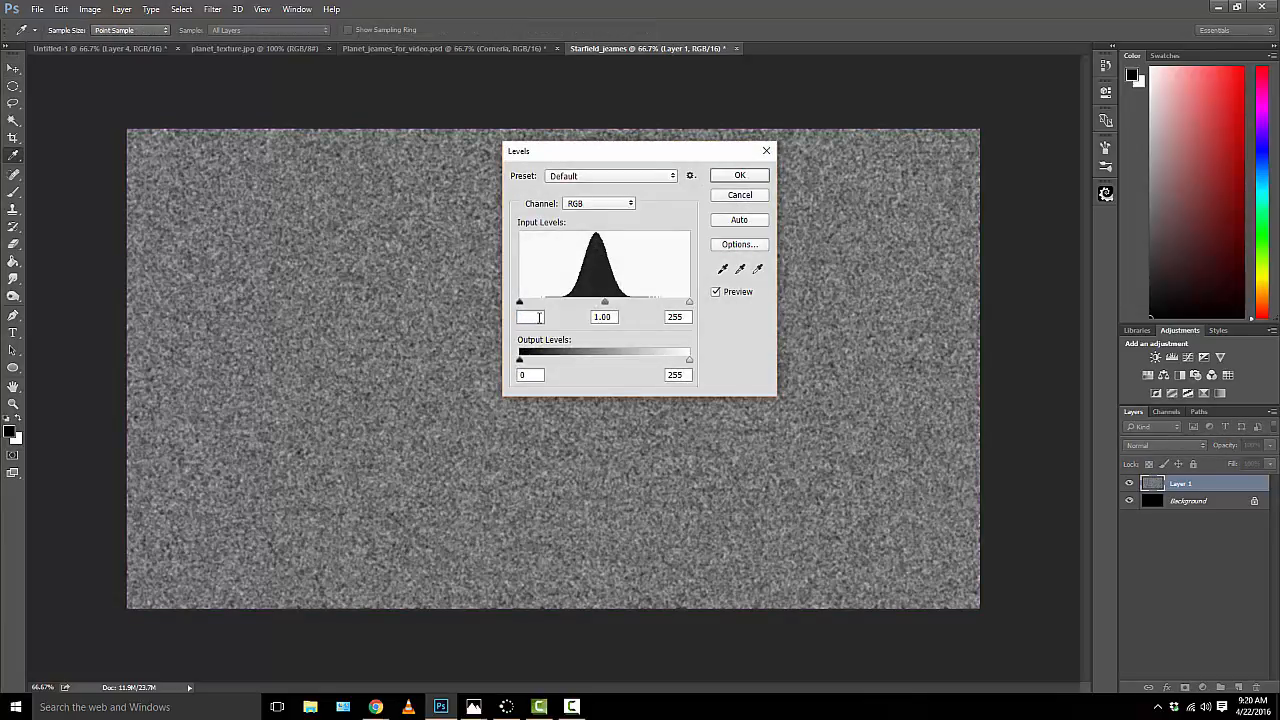
type("170")
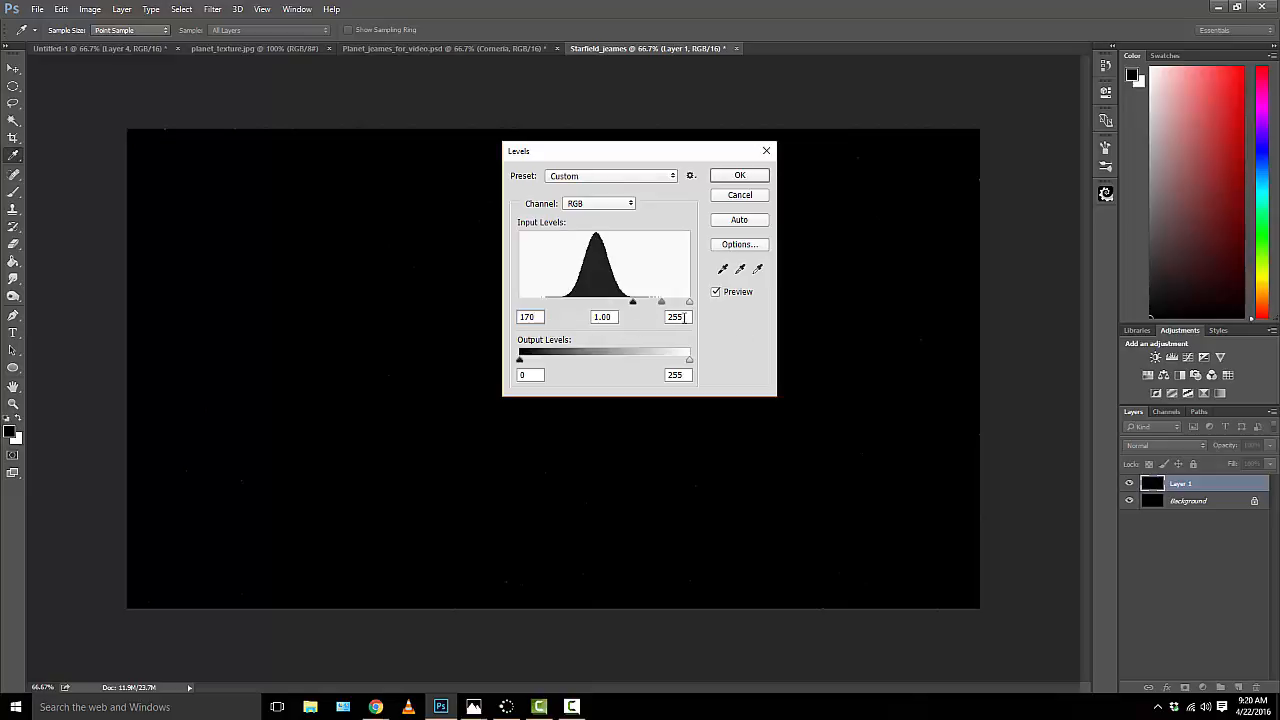
left_click(684, 317)
type("172")
left_click(740, 176)
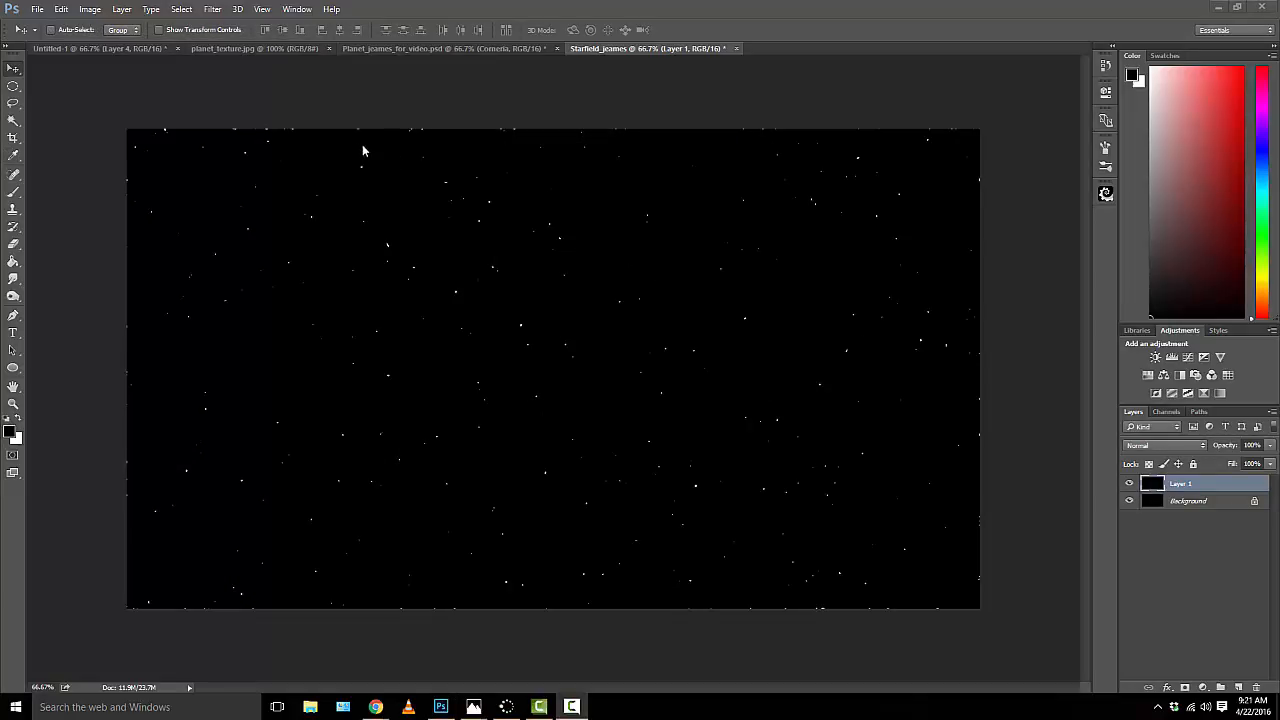
Step: Apply a Gaussian Blur with a radius of 1 pixel to Layer 1
left_click(212, 9)
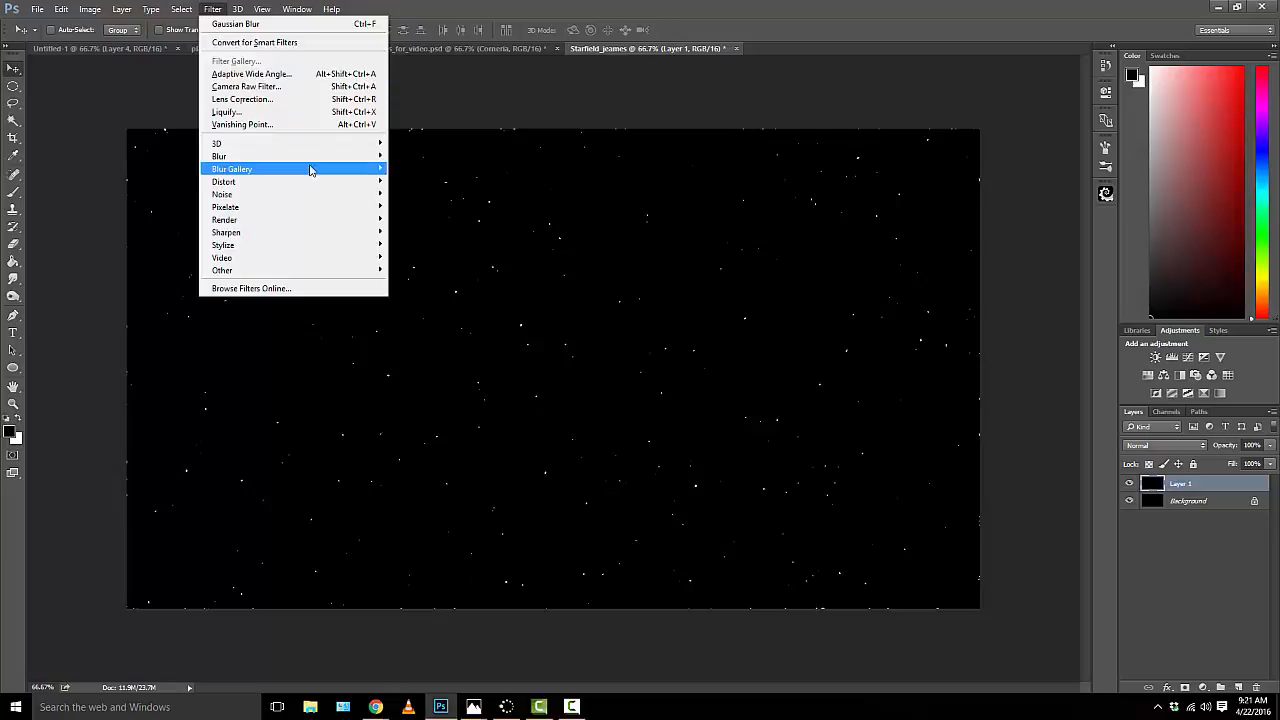
mouse_move(312, 162)
left_click(410, 207)
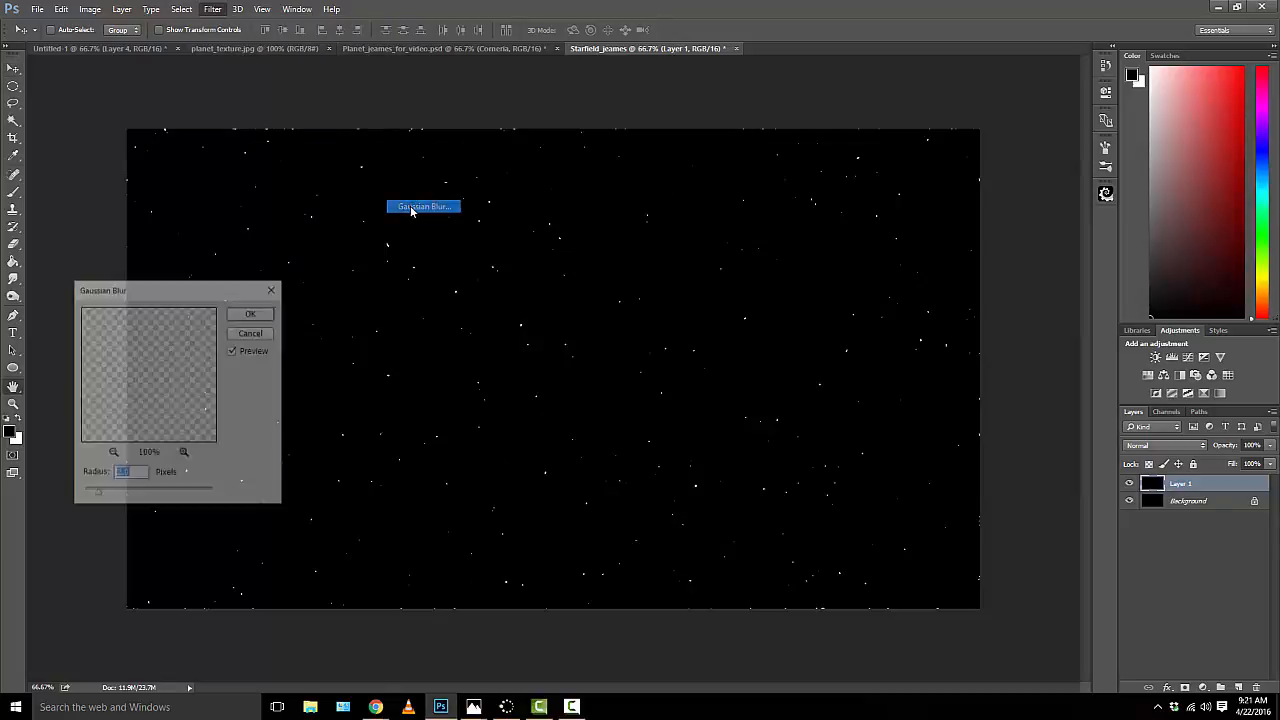
type("1")
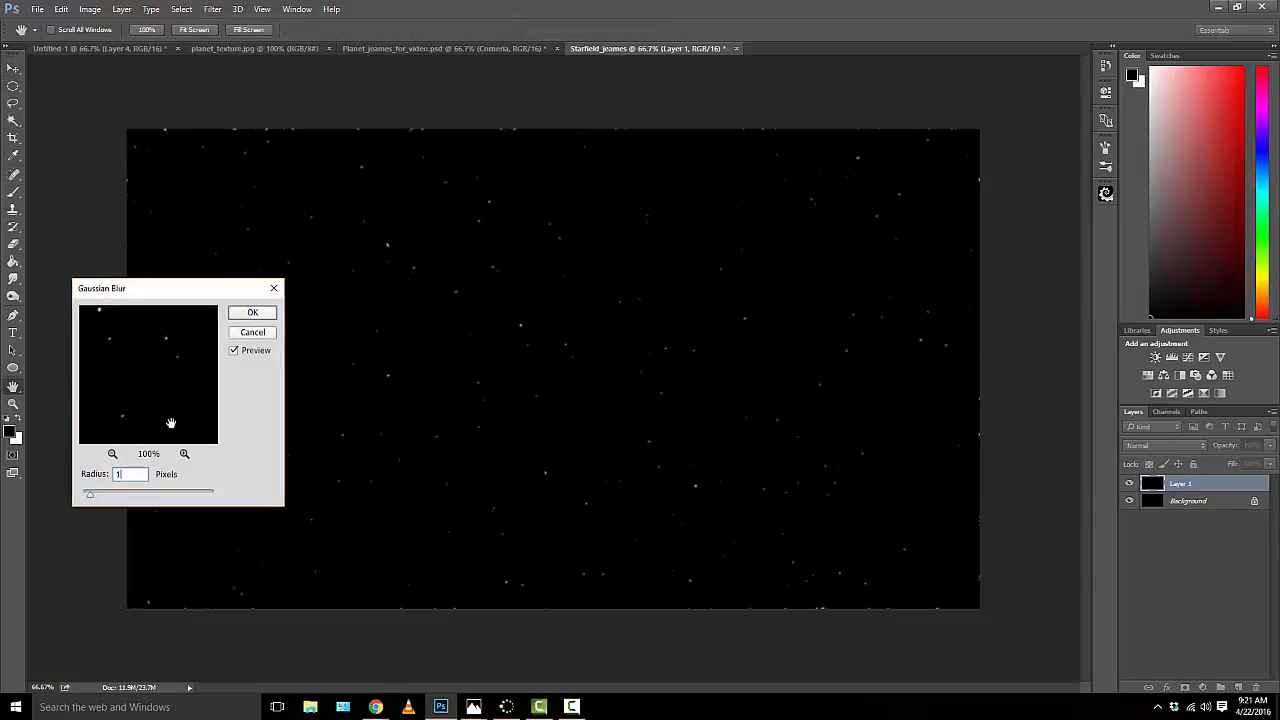
left_click(245, 318)
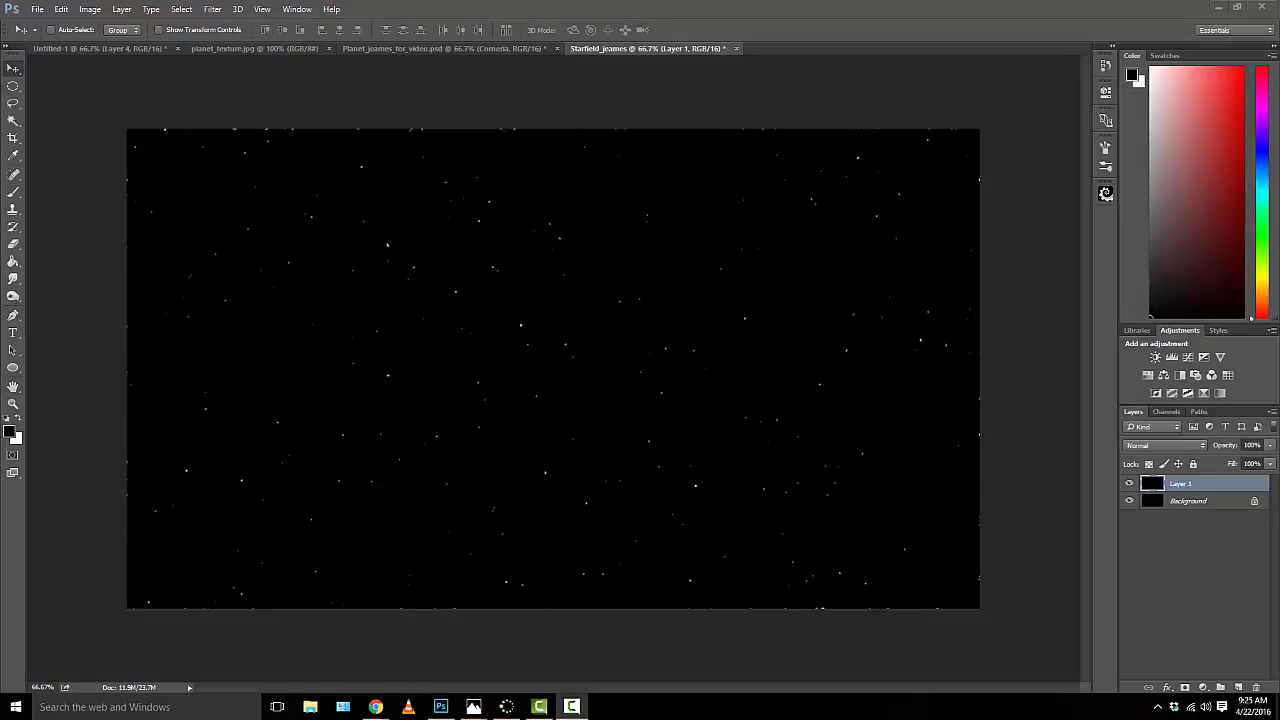
Step: Load the large stars' brightness as a selection from the channels, and replace Layer 1 with a new empty layer
left_click(1164, 412)
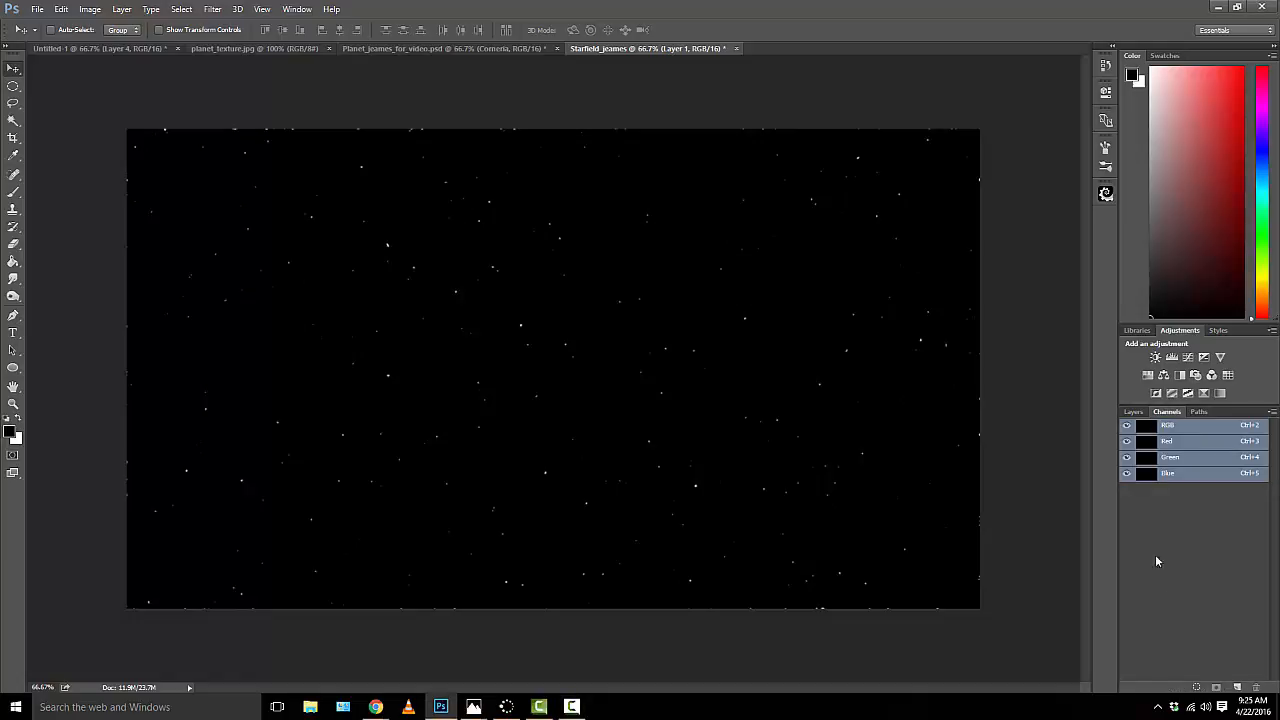
left_click(1196, 688)
left_click(1134, 413)
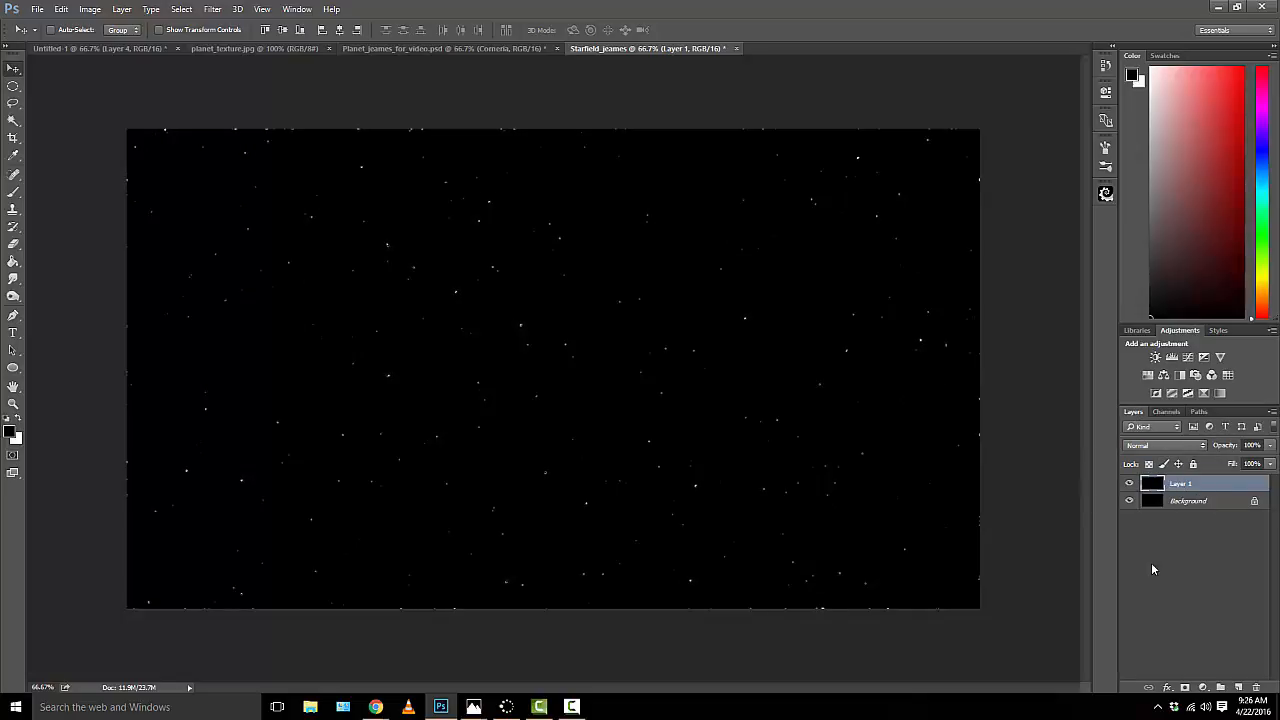
left_click(1259, 689)
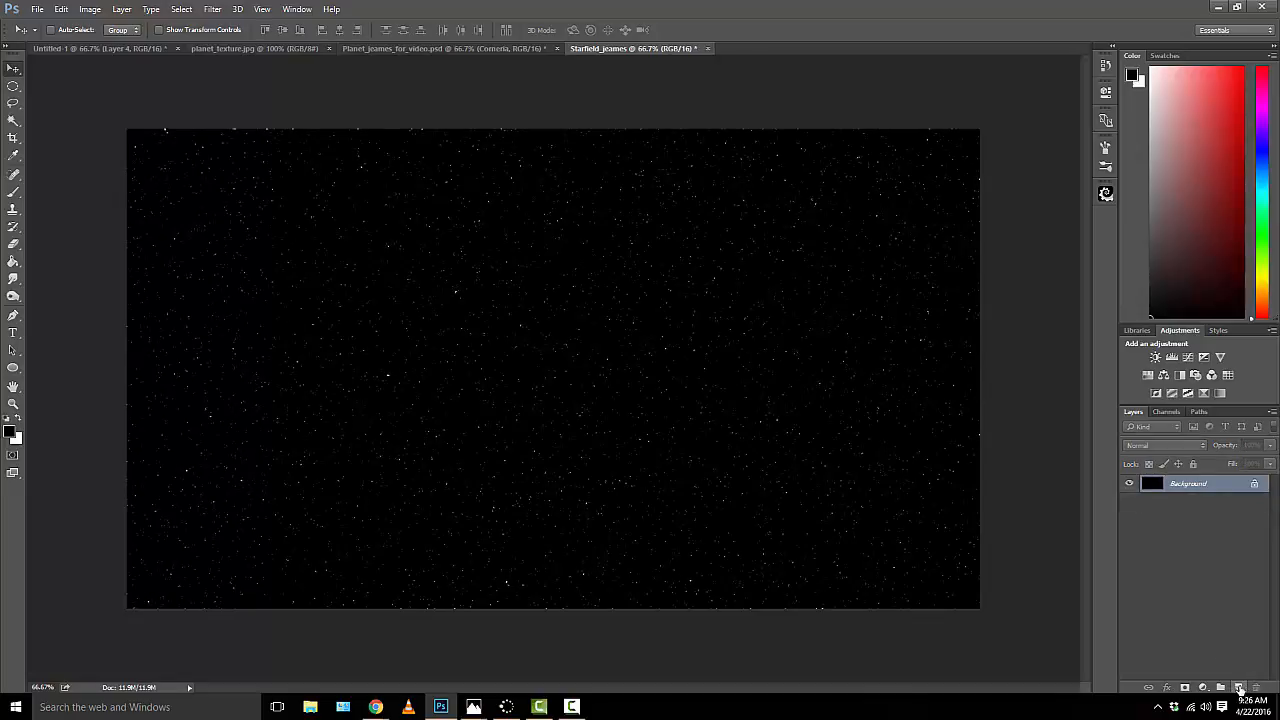
left_click(1240, 689)
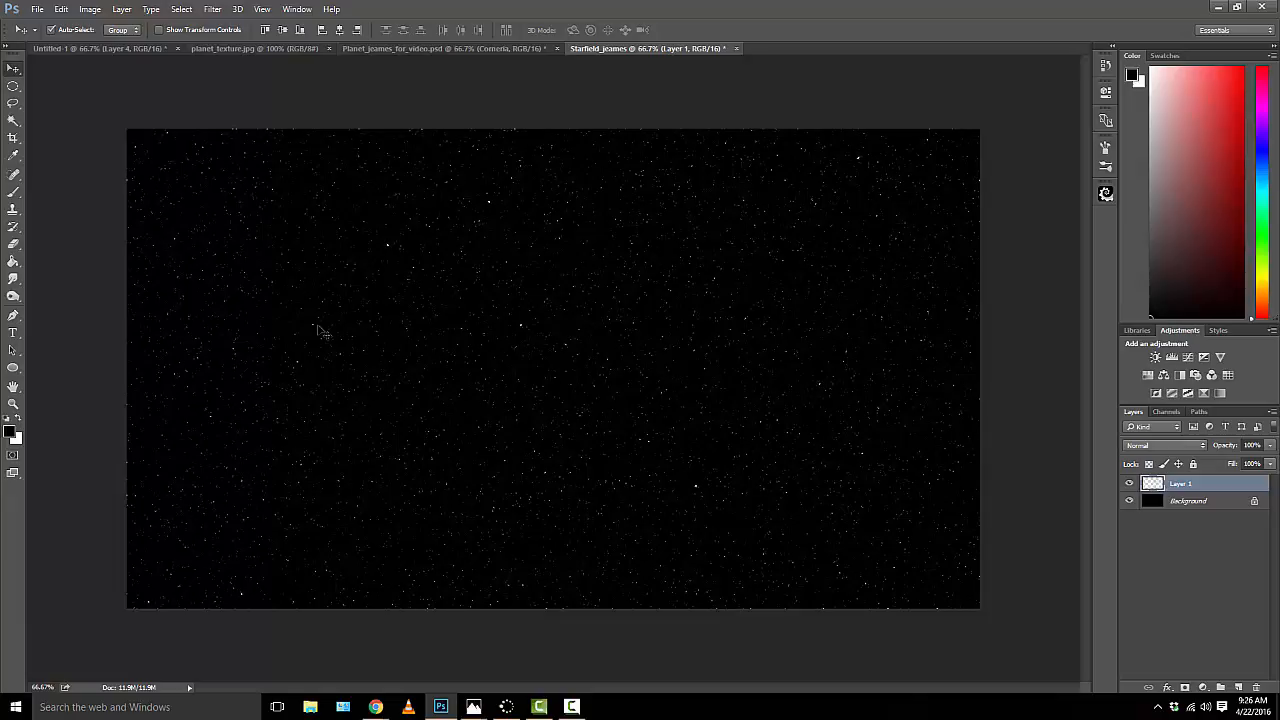
Step: Fill the star selection with white on the new Layer 1 and deselect it
key("ctrl+BackSpace")
left_click(61, 9)
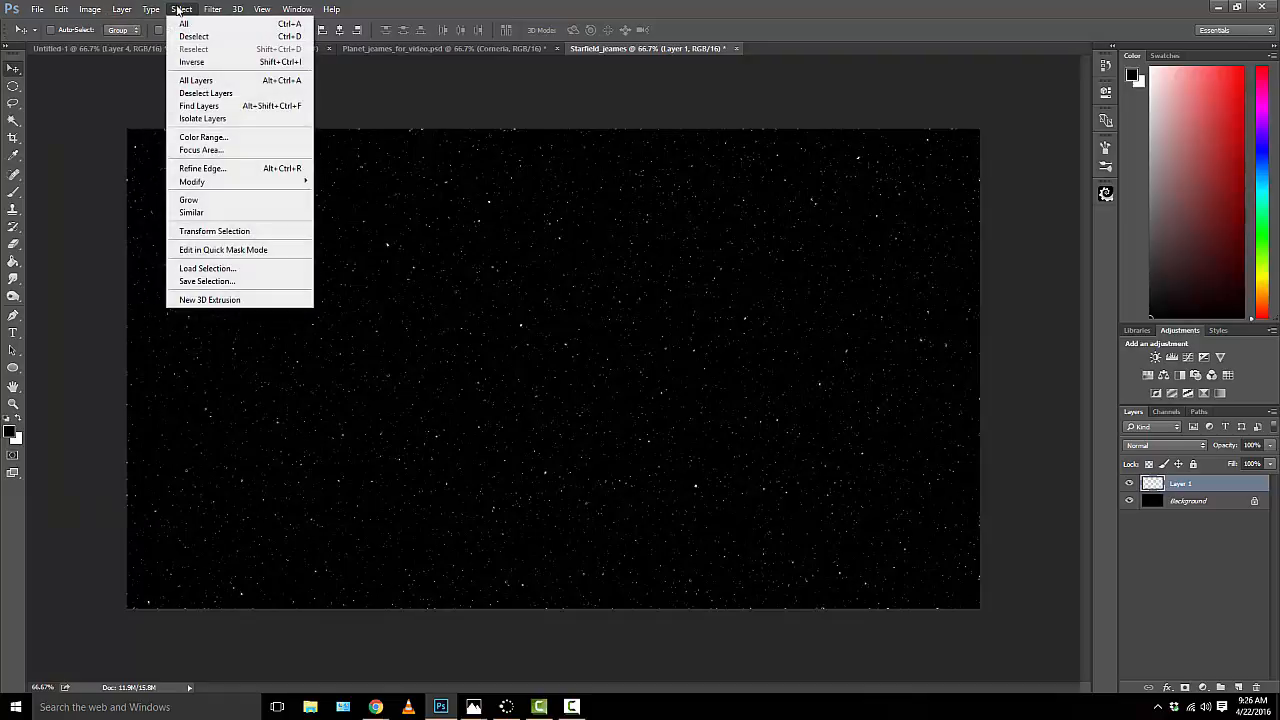
left_click(195, 37)
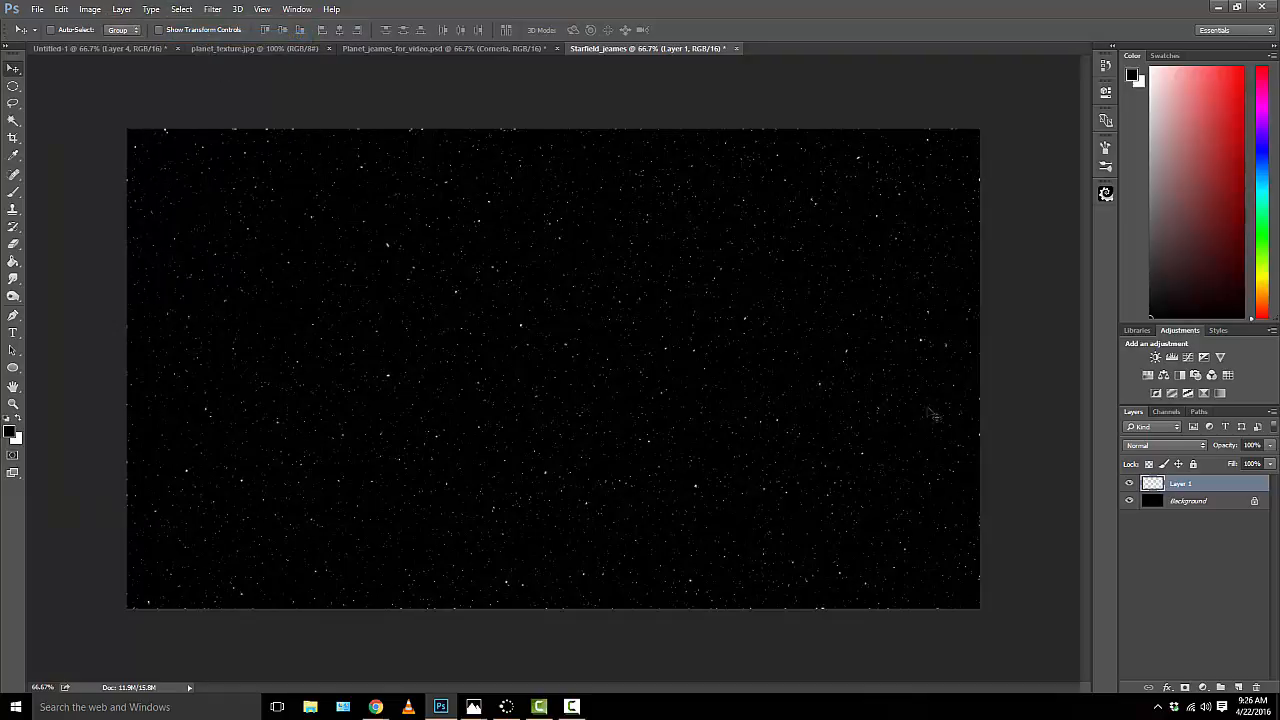
left_click(1129, 500)
left_click(1128, 501)
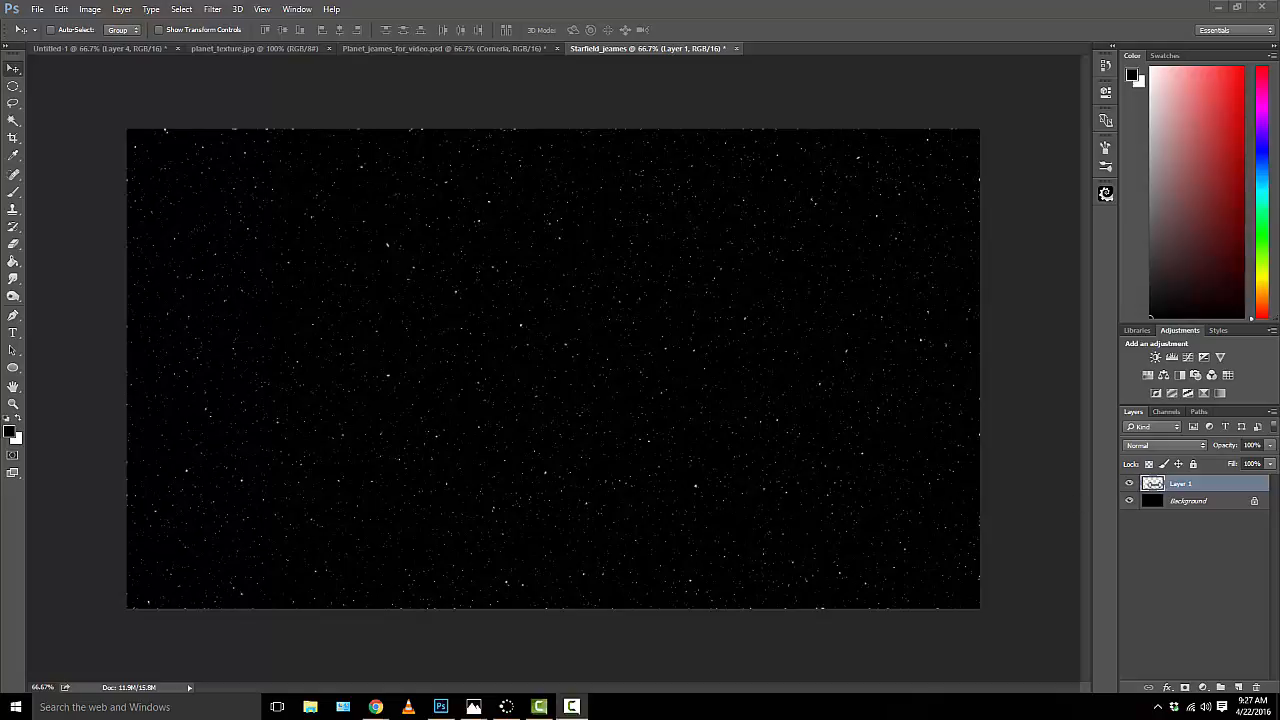
Step: Add an Outer Glow effect to Layer 1 and set the glow colour to white (ffffff)
left_click(1152, 485)
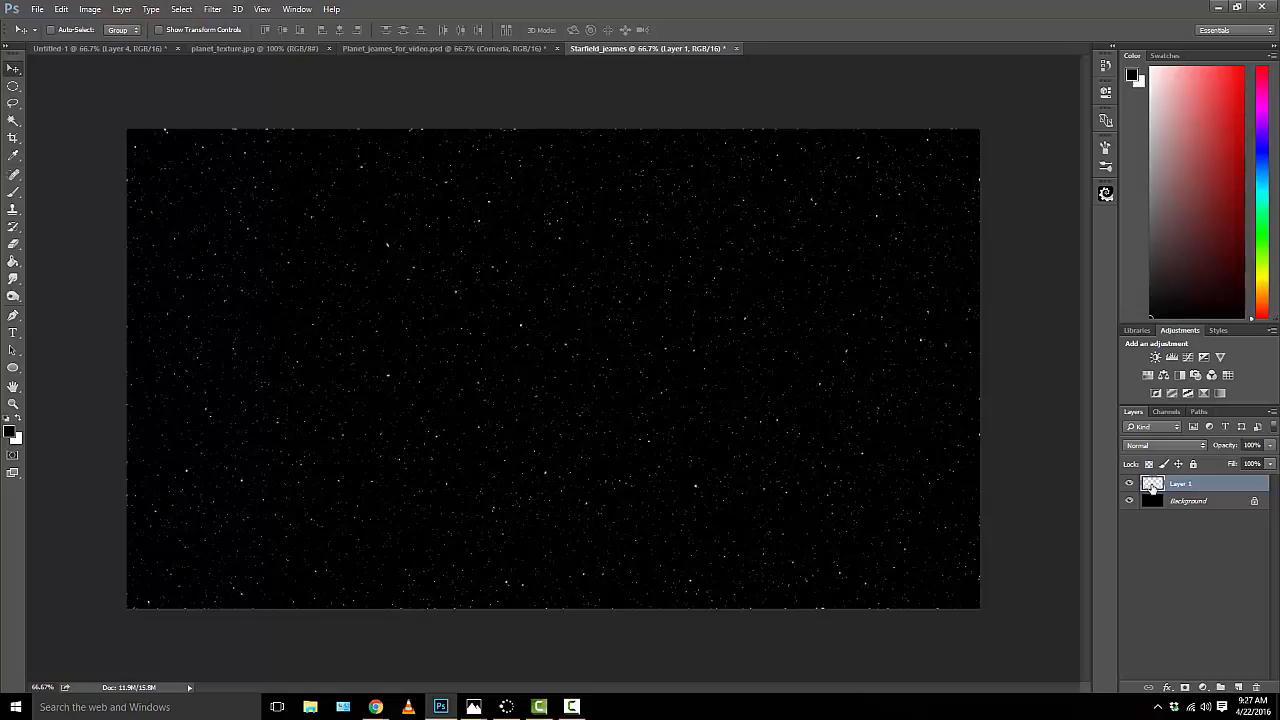
double_click(1152, 486)
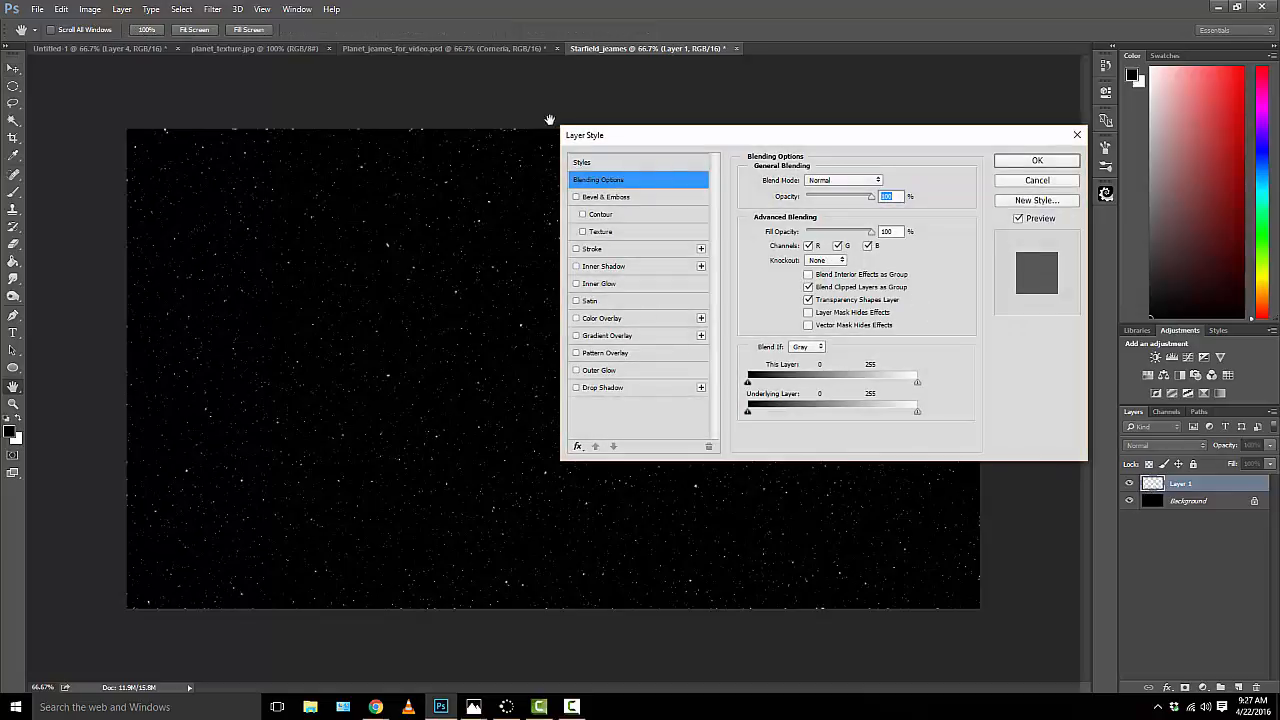
left_click_drag(663, 137, 612, 176)
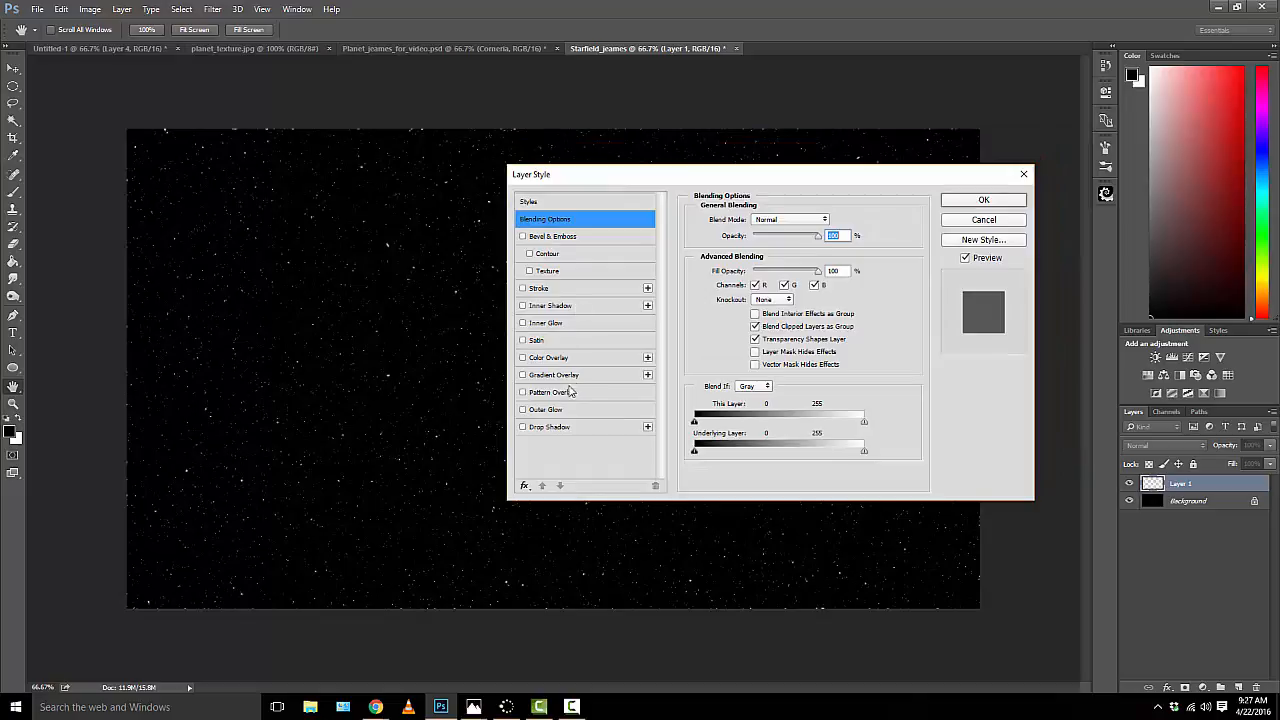
left_click(546, 412)
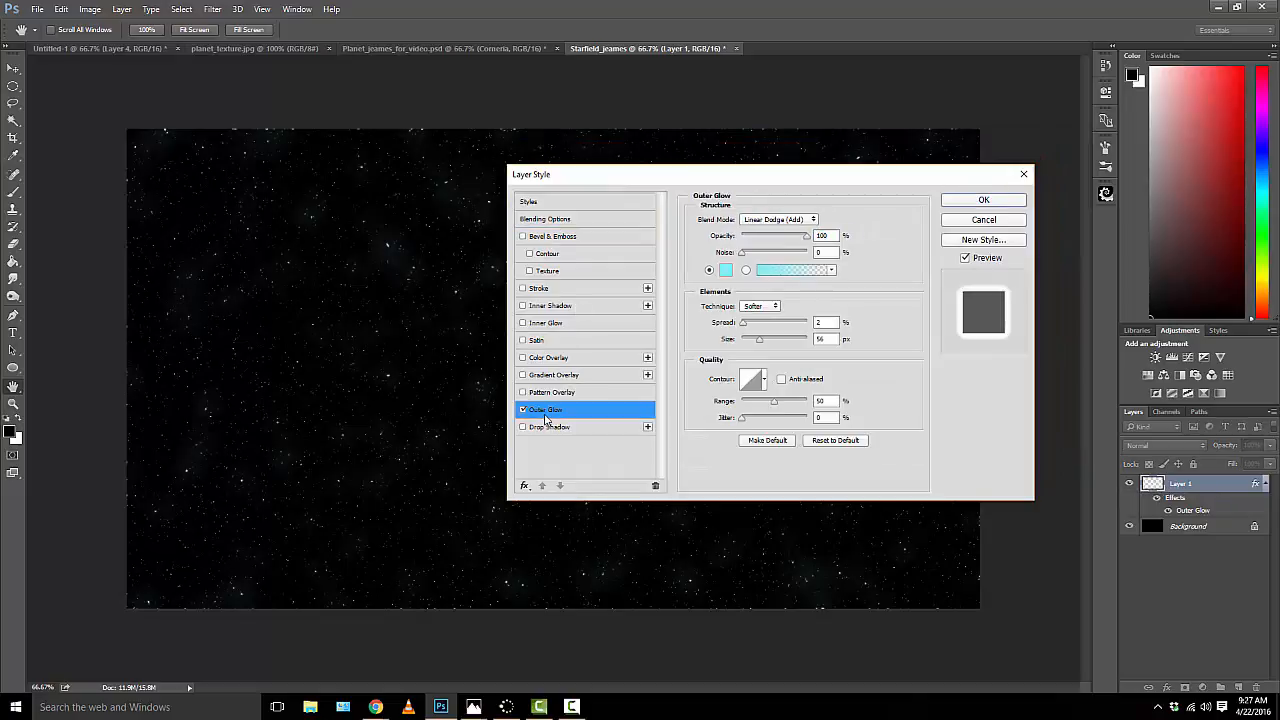
left_click(725, 270)
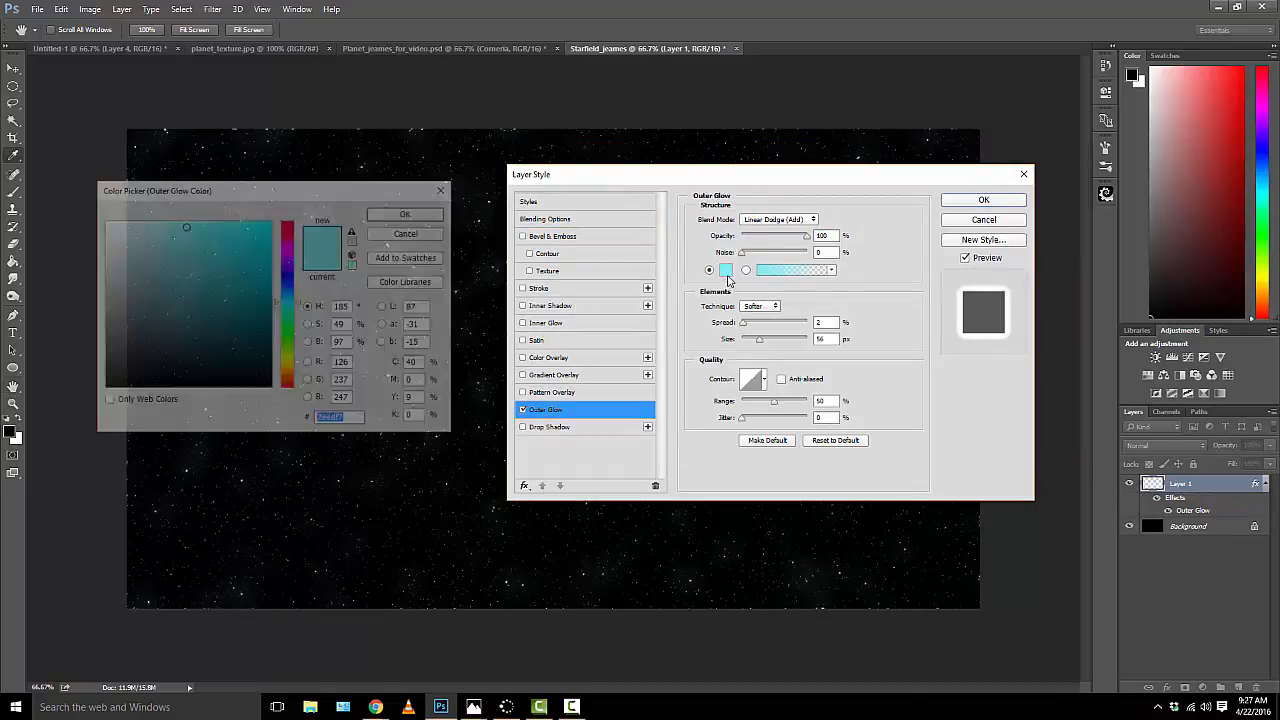
left_click_drag(250, 239, 101, 222)
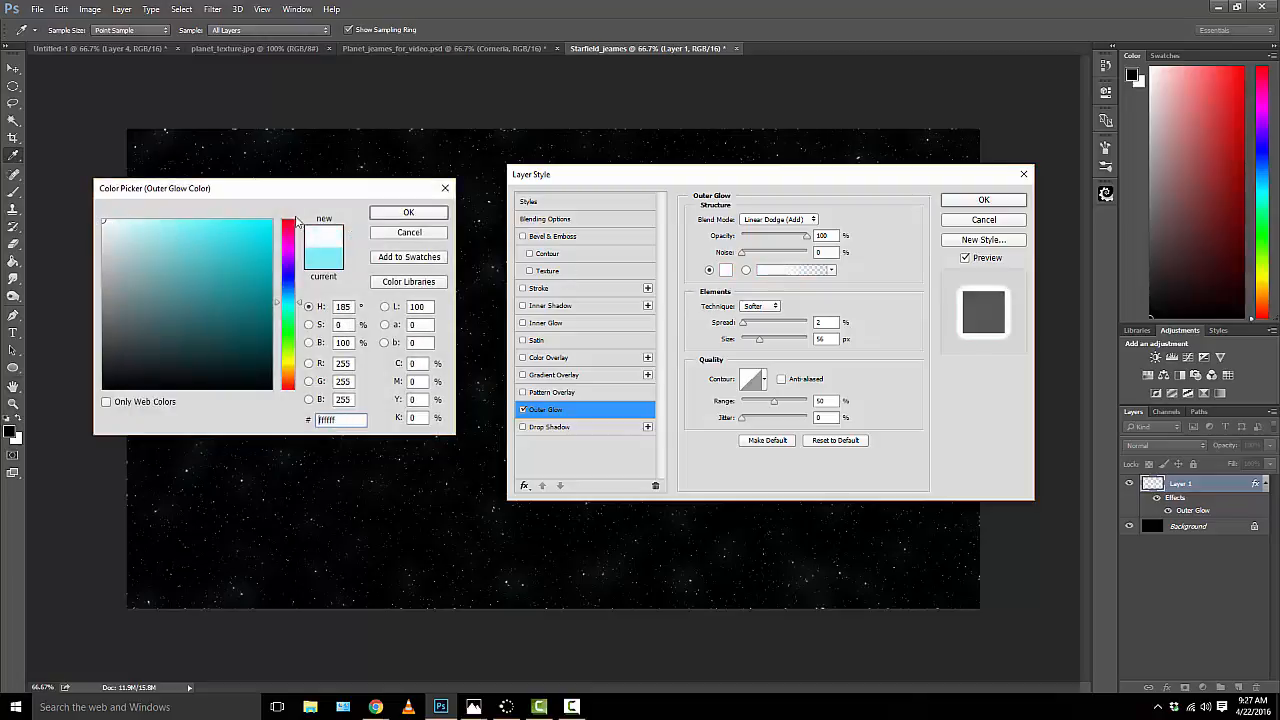
left_click(408, 212)
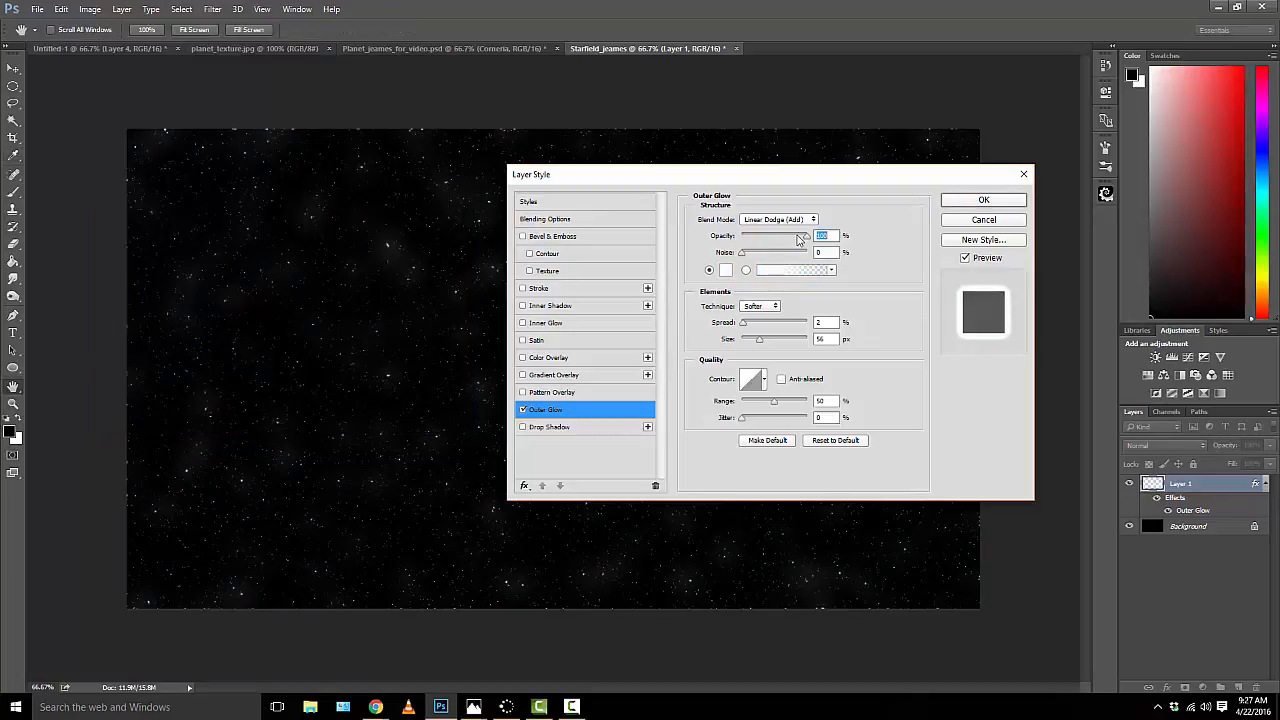
Step: Set the Outer Glow's blend mode to Normal and its size to 10 px, and apply the layer style
left_click(785, 219)
left_click(790, 230)
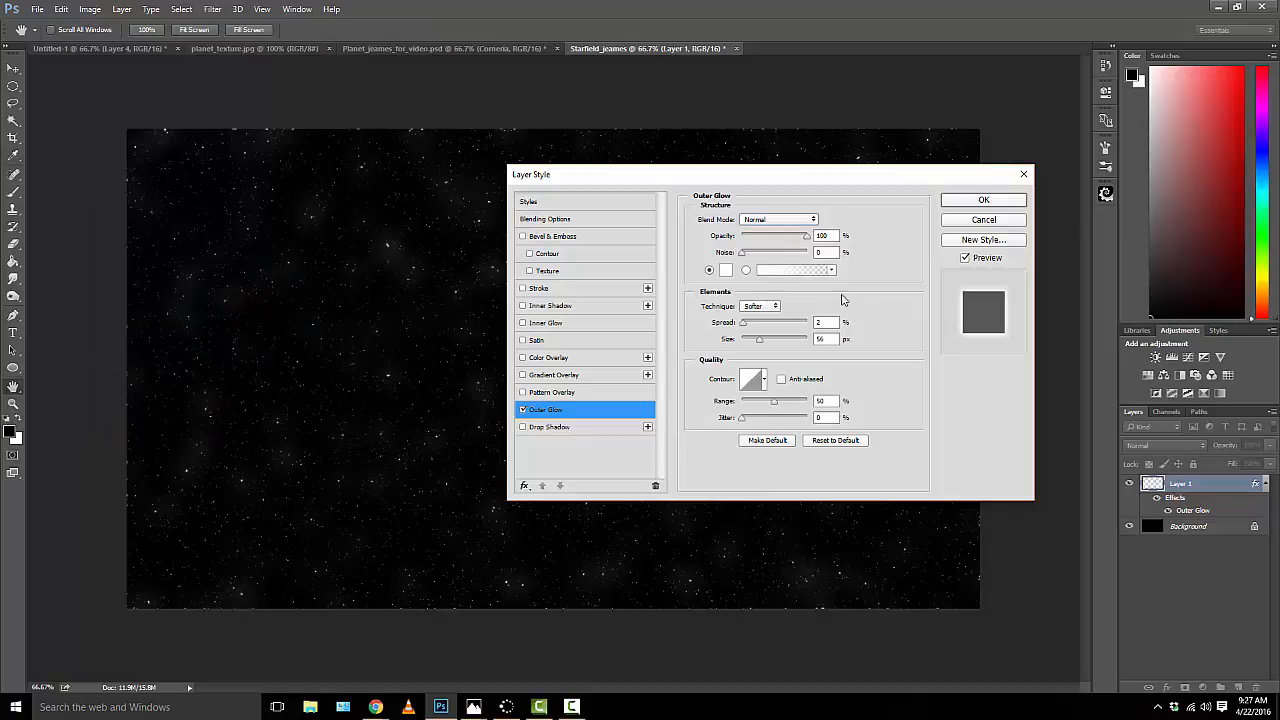
left_click_drag(832, 339, 806, 339)
type("10")
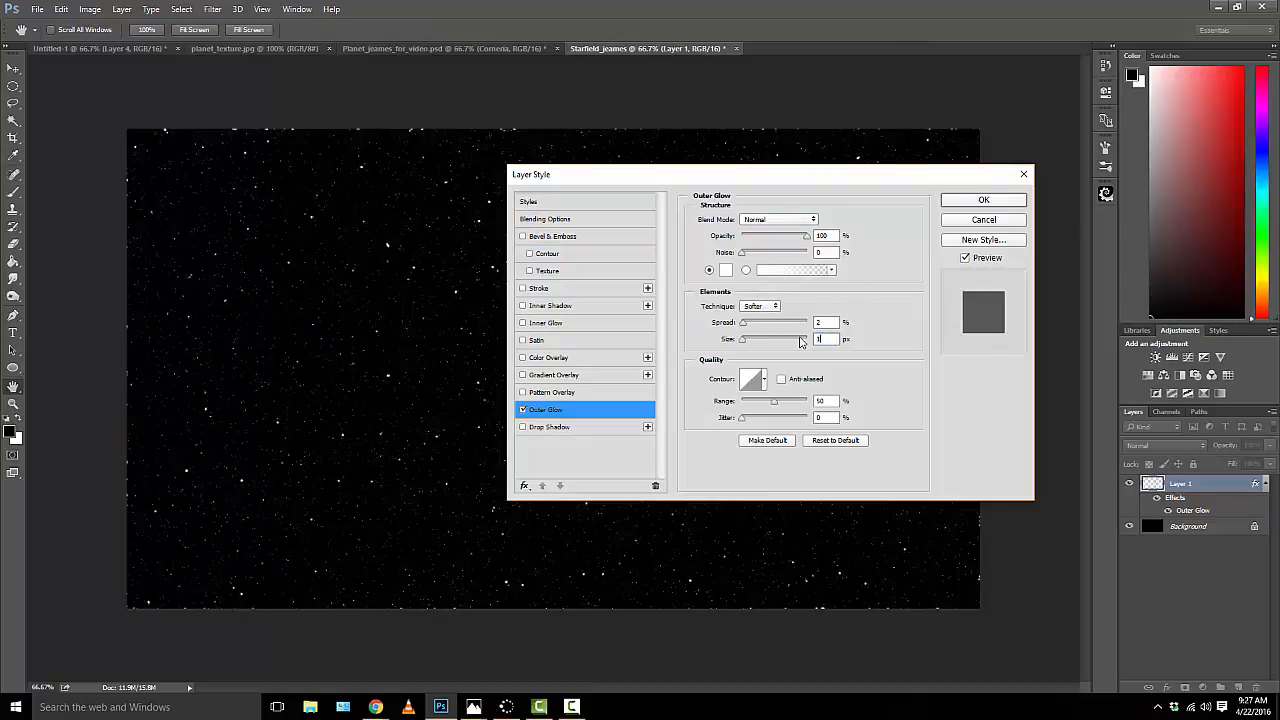
left_click(983, 201)
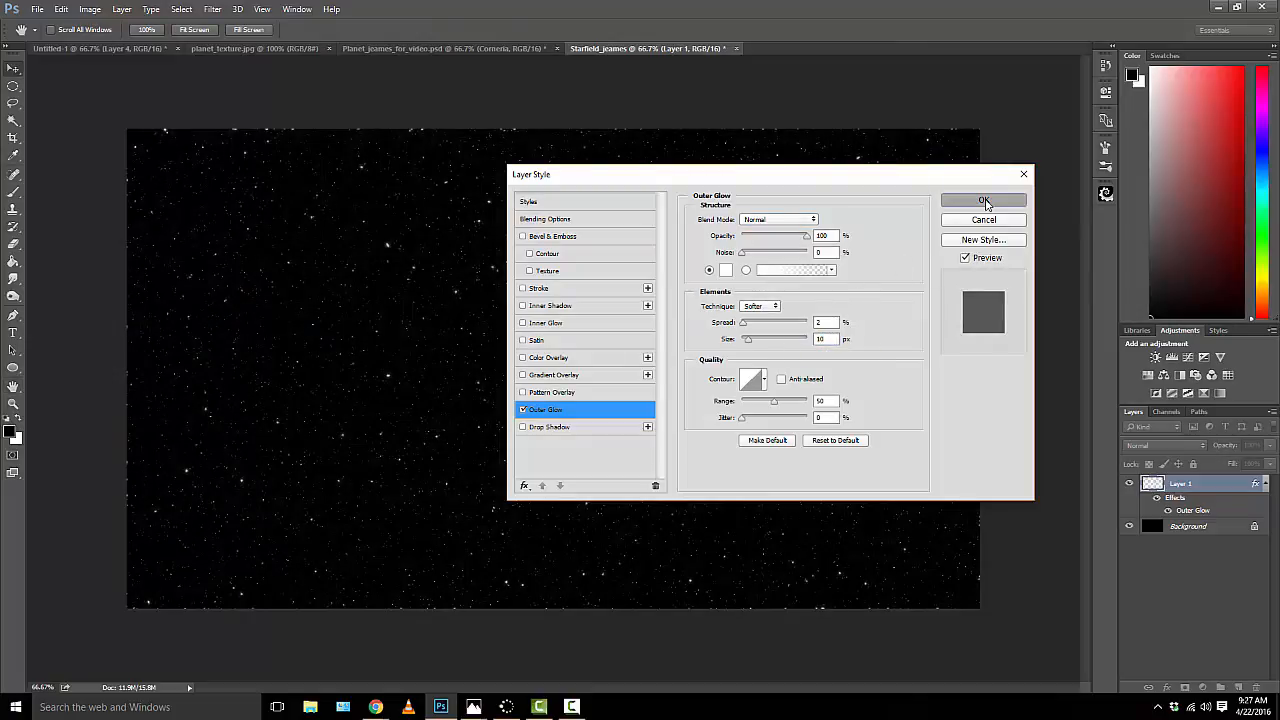
Step: Compare the image with and without the glowing stars, and merge Layer 1 into the Background layer
left_click(1130, 484)
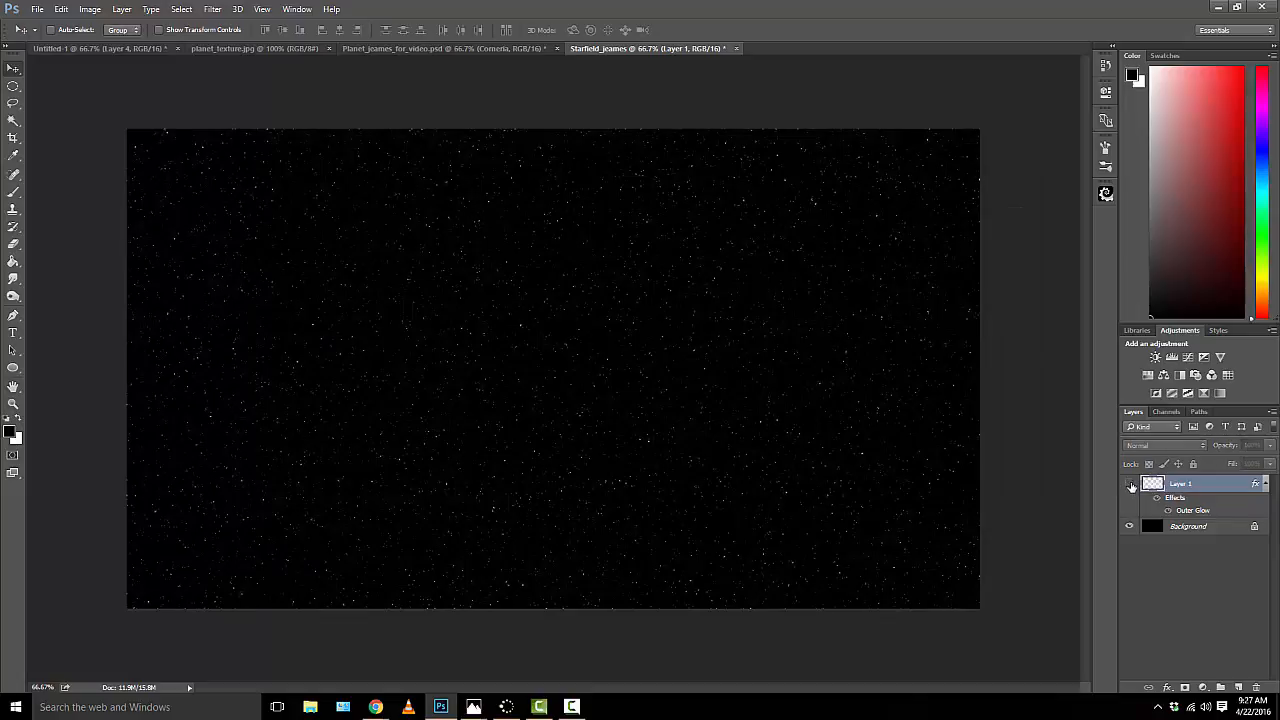
left_click(1130, 484)
left_click(1130, 484)
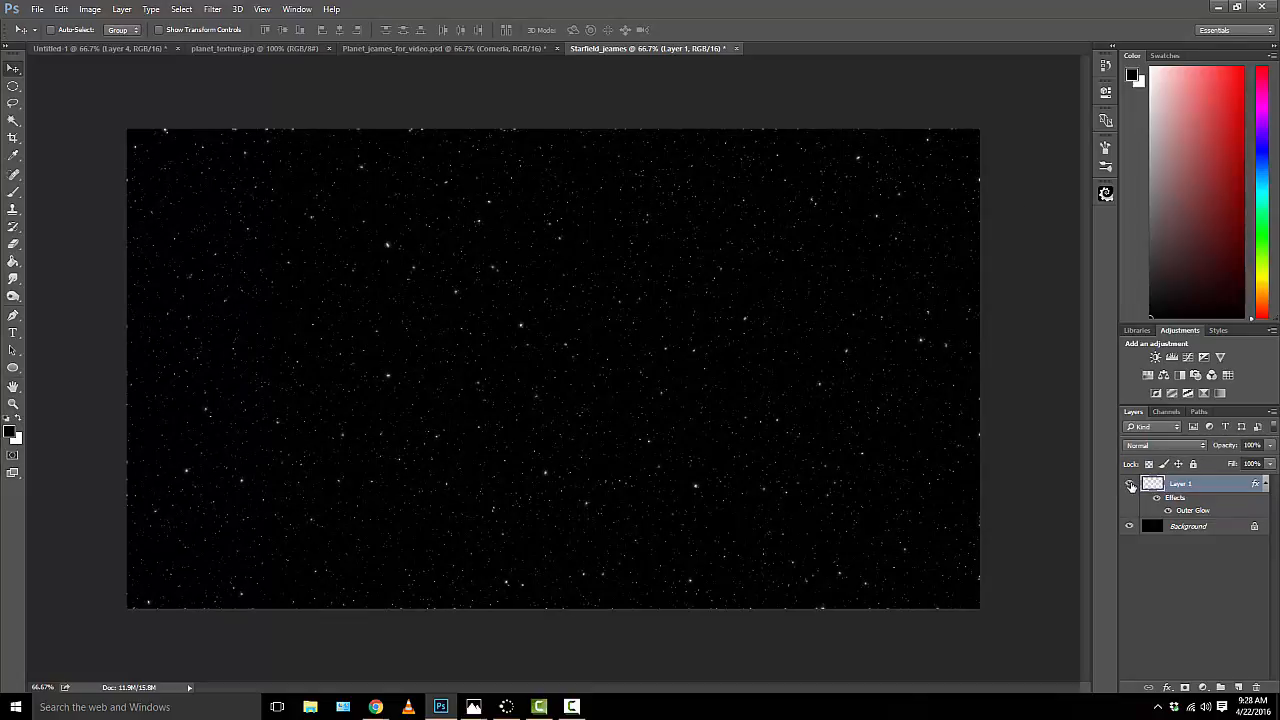
left_click(1131, 486)
left_click(1131, 486)
right_click(1181, 486)
left_click(1146, 485)
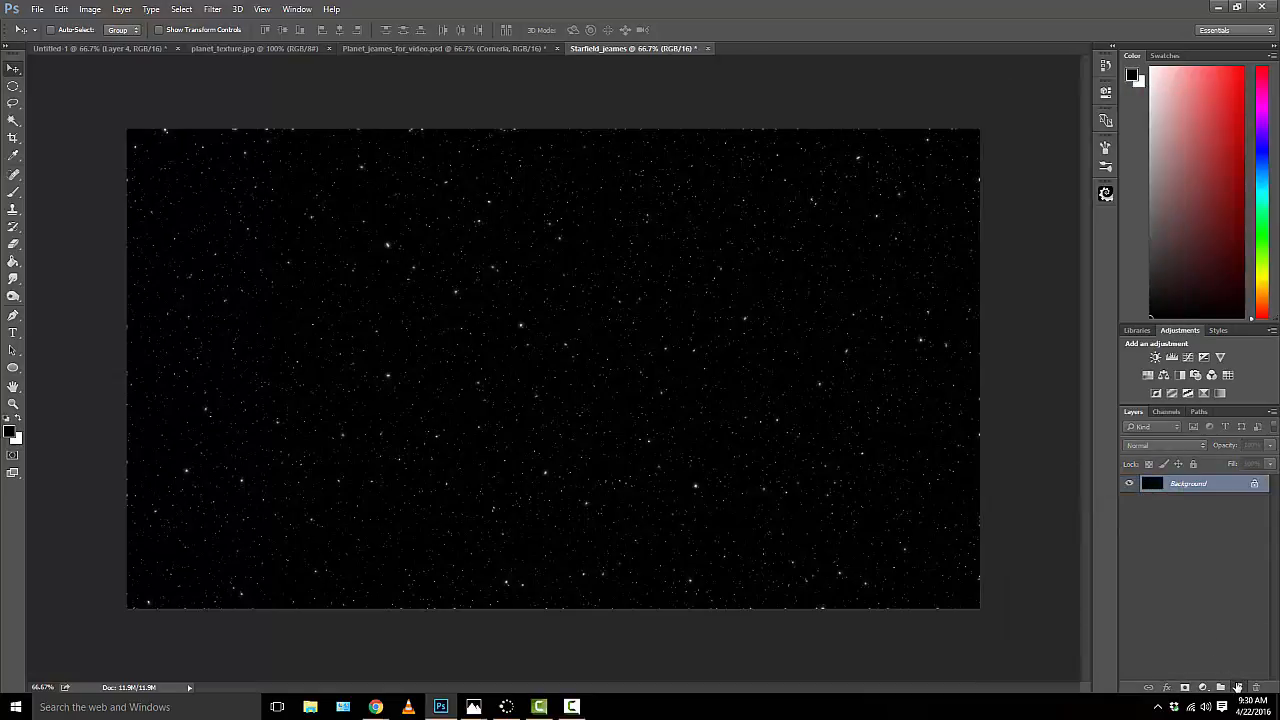
Step: Create a new layer above the Background and fill it with black
left_click(1237, 687)
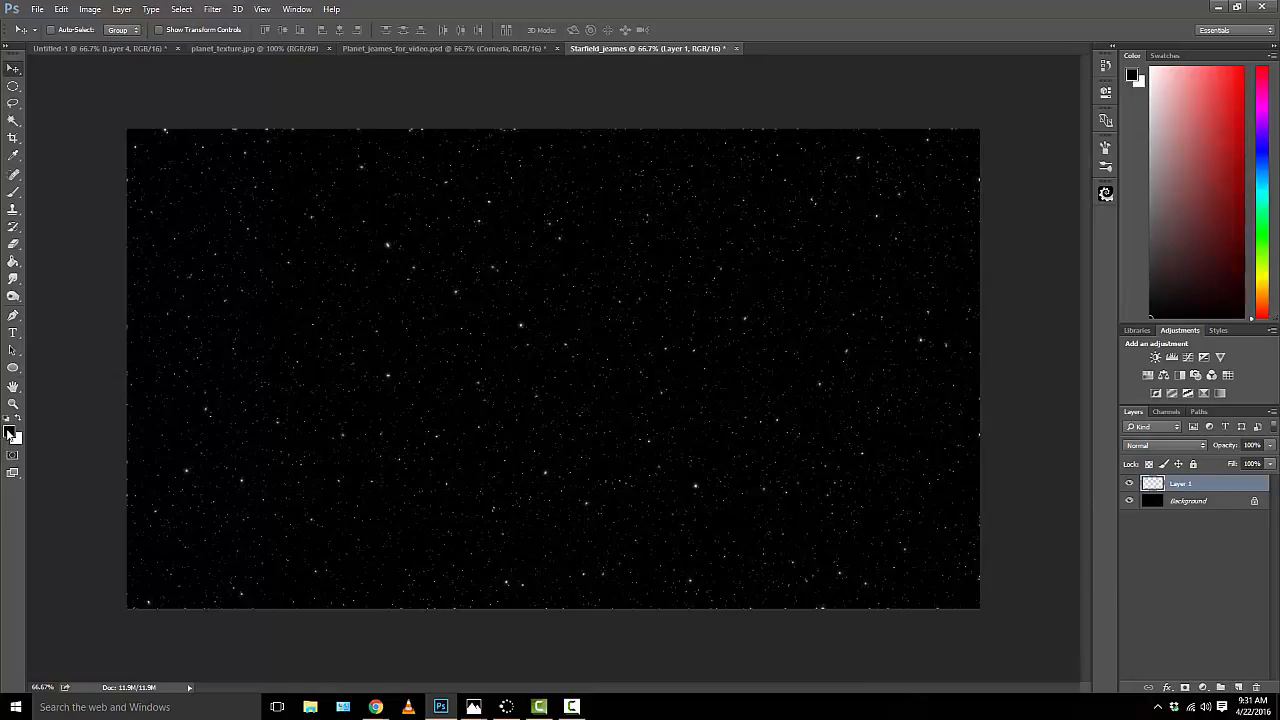
key("ctrl+BackSpace")
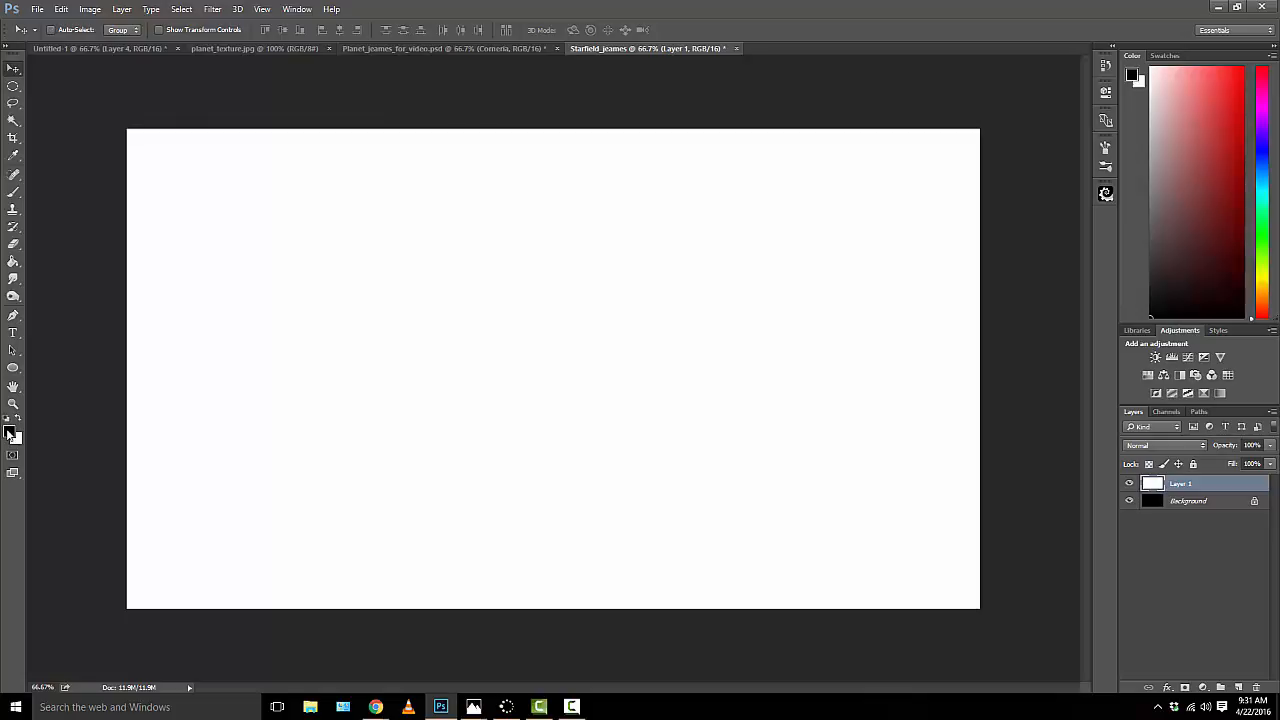
key("alt+BackSpace")
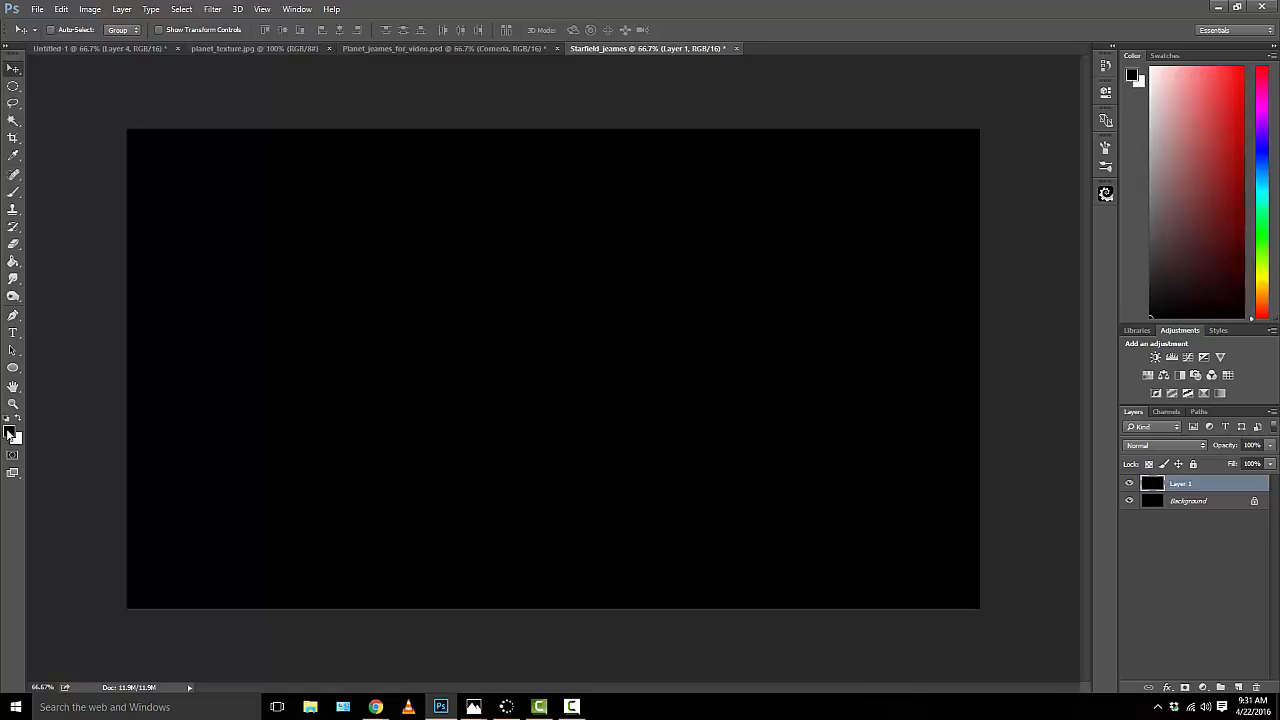
Step: Render Clouds on Layer 1 and set the layer's blend mode to Color Dodge
left_click(211, 10)
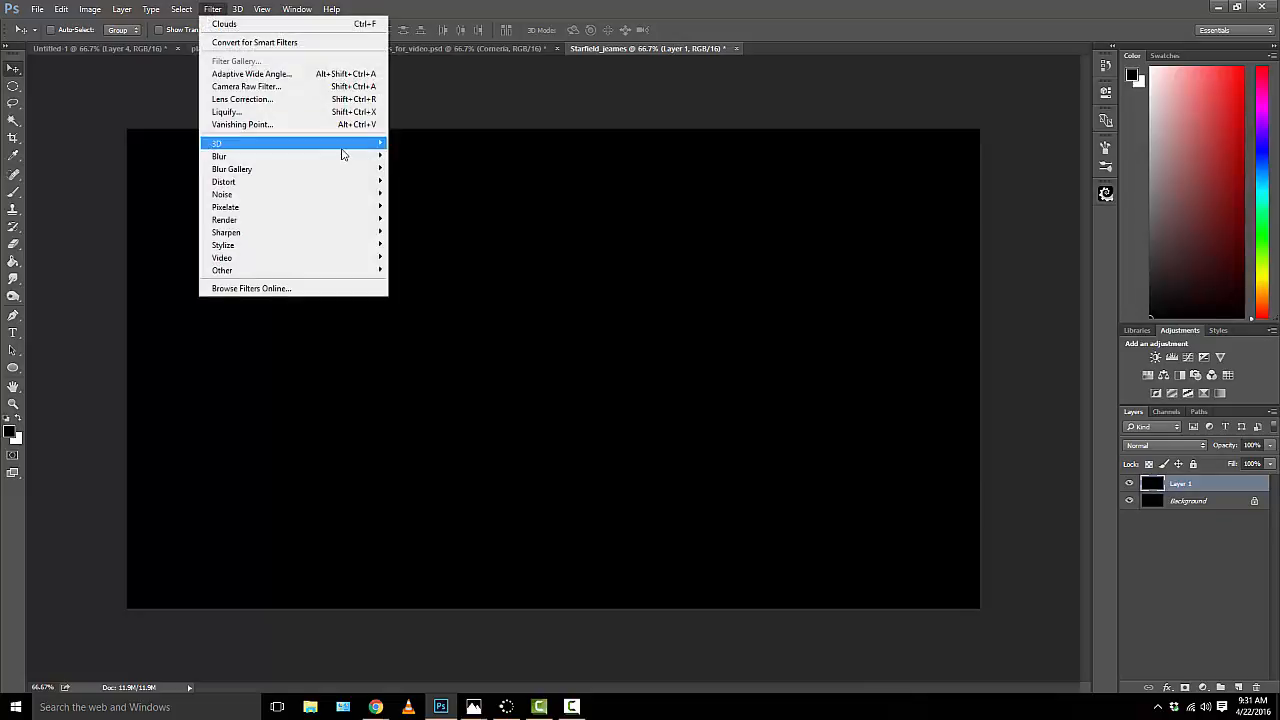
mouse_move(372, 222)
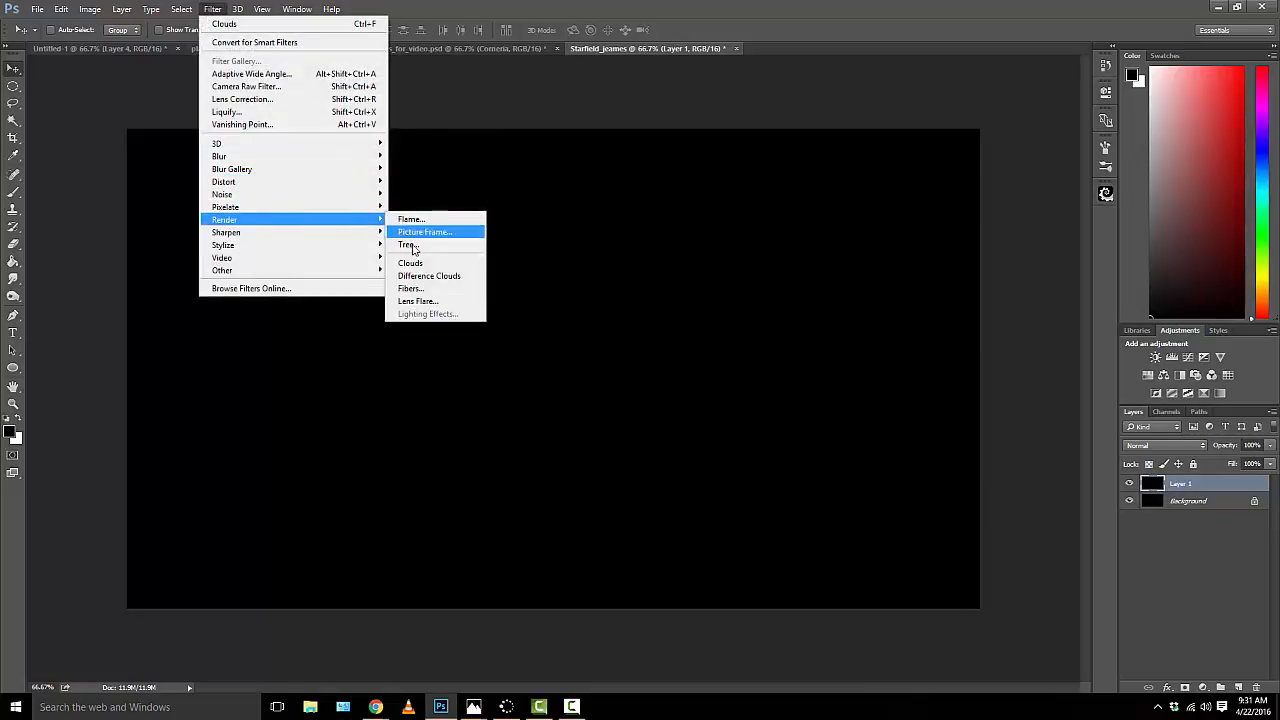
left_click(414, 263)
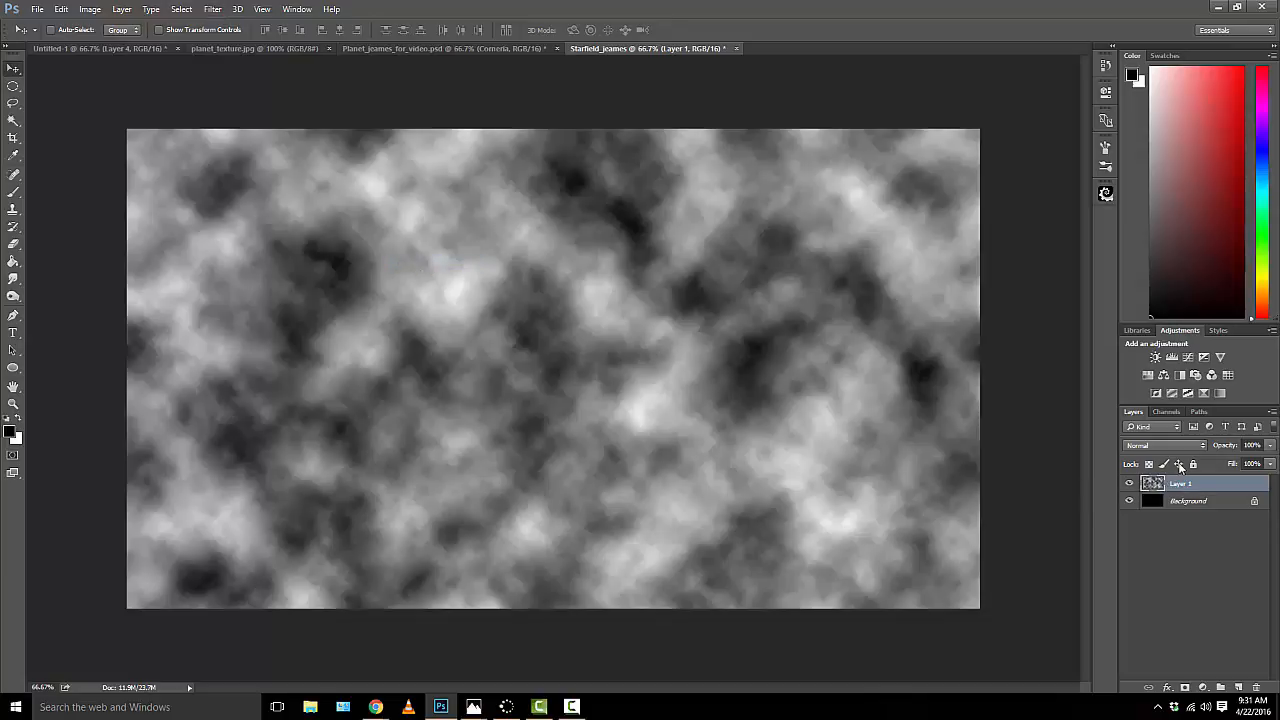
left_click(1176, 447)
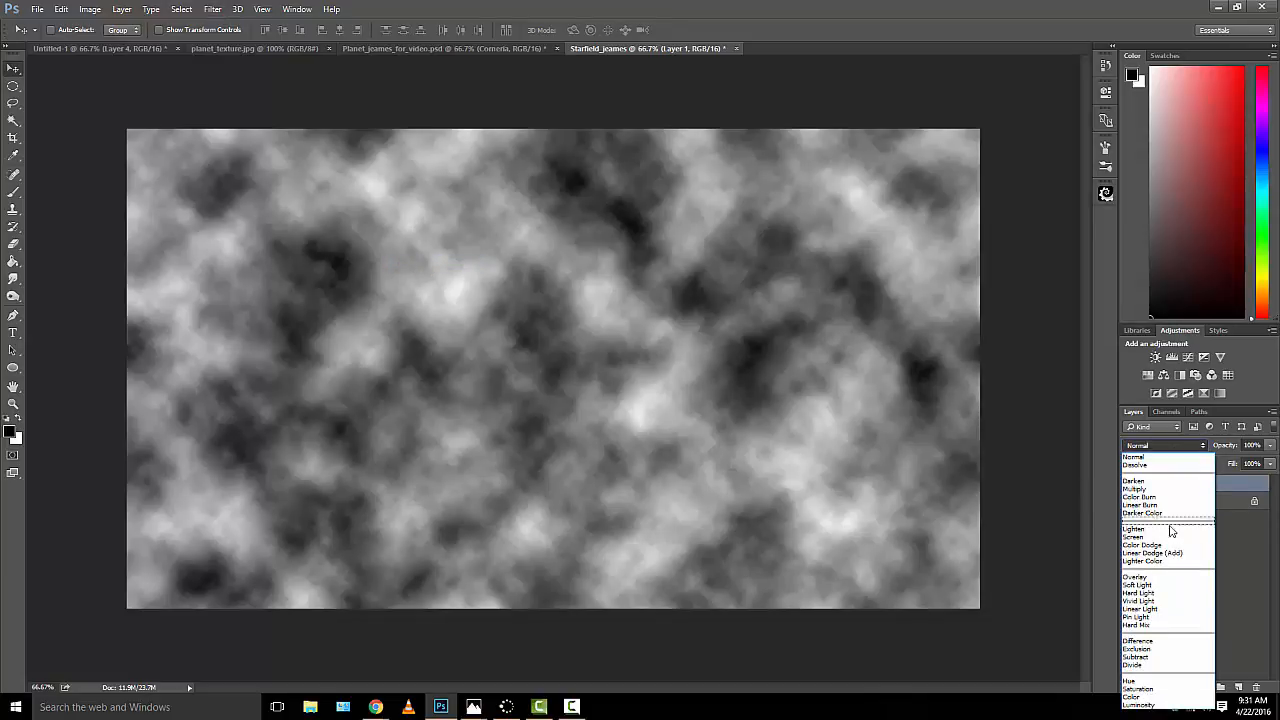
left_click(1160, 545)
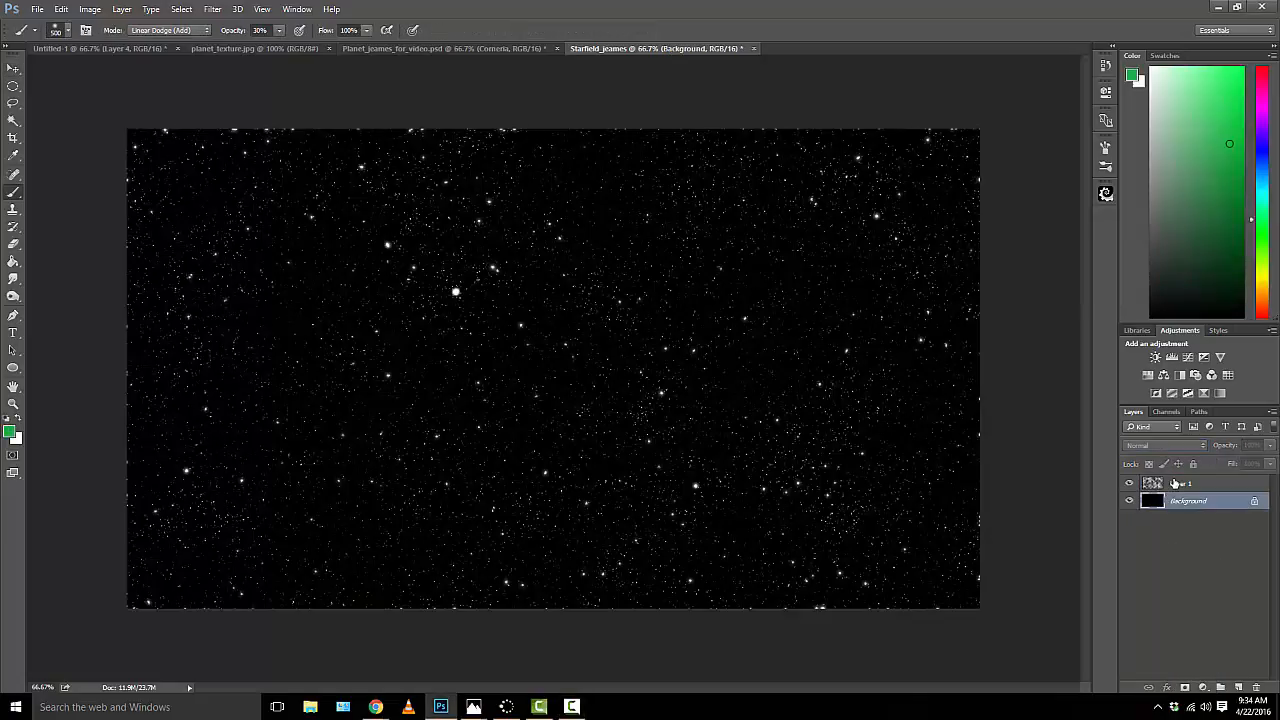
Step: Create a new empty layer between the clouds layer and the Background
left_click(1175, 484)
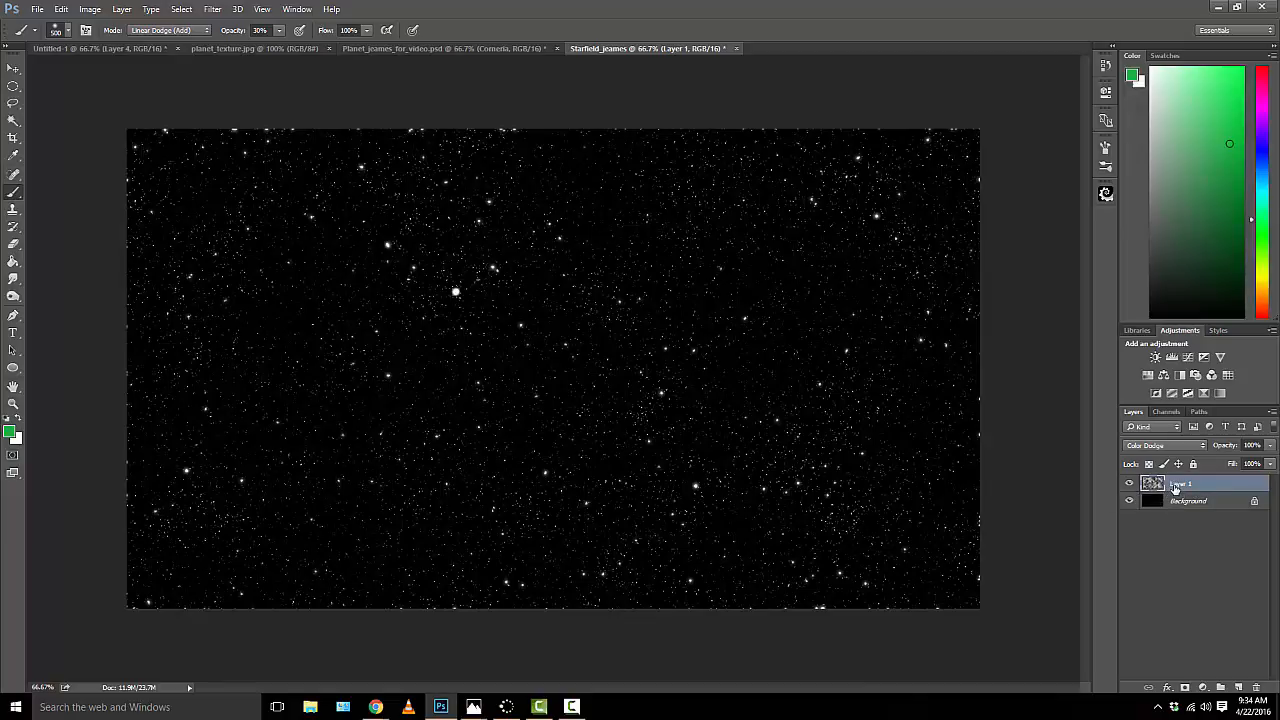
left_click(1238, 688, "ctrl")
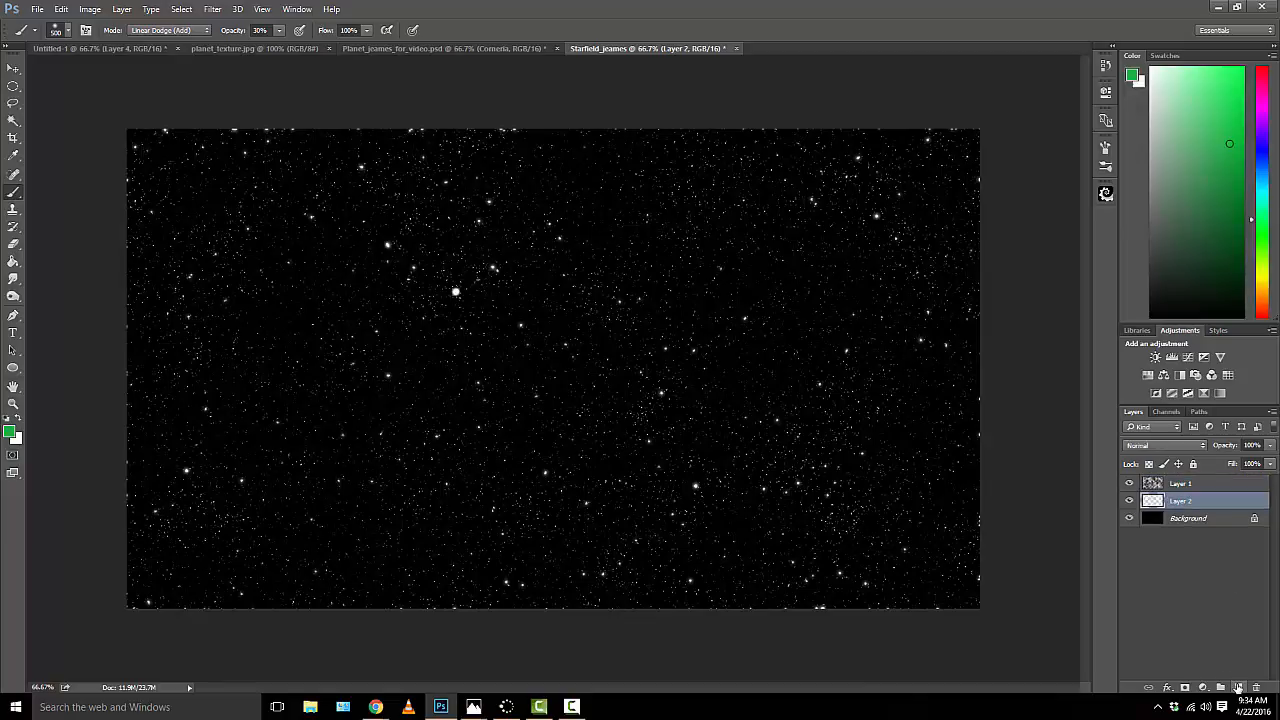
Step: Set the foreground colour to the saturated blue 0018ff
left_click(9, 433)
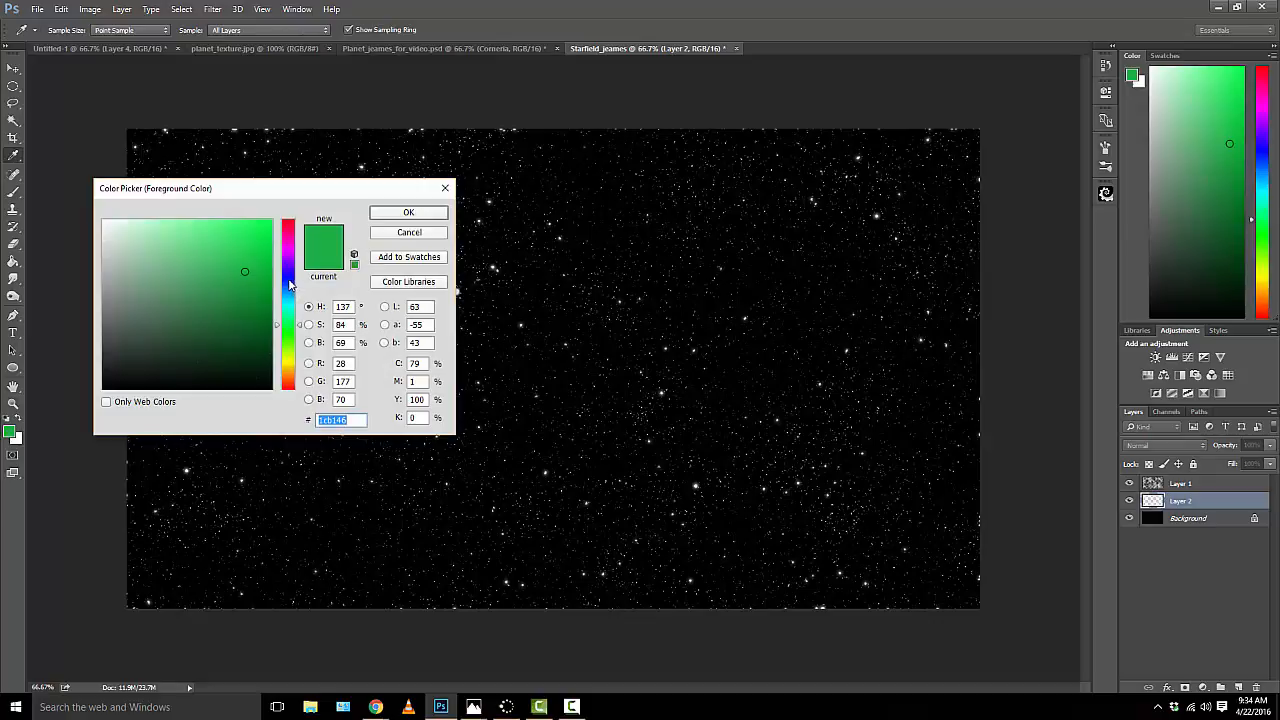
left_click(289, 280)
left_click_drag(244, 248, 274, 217)
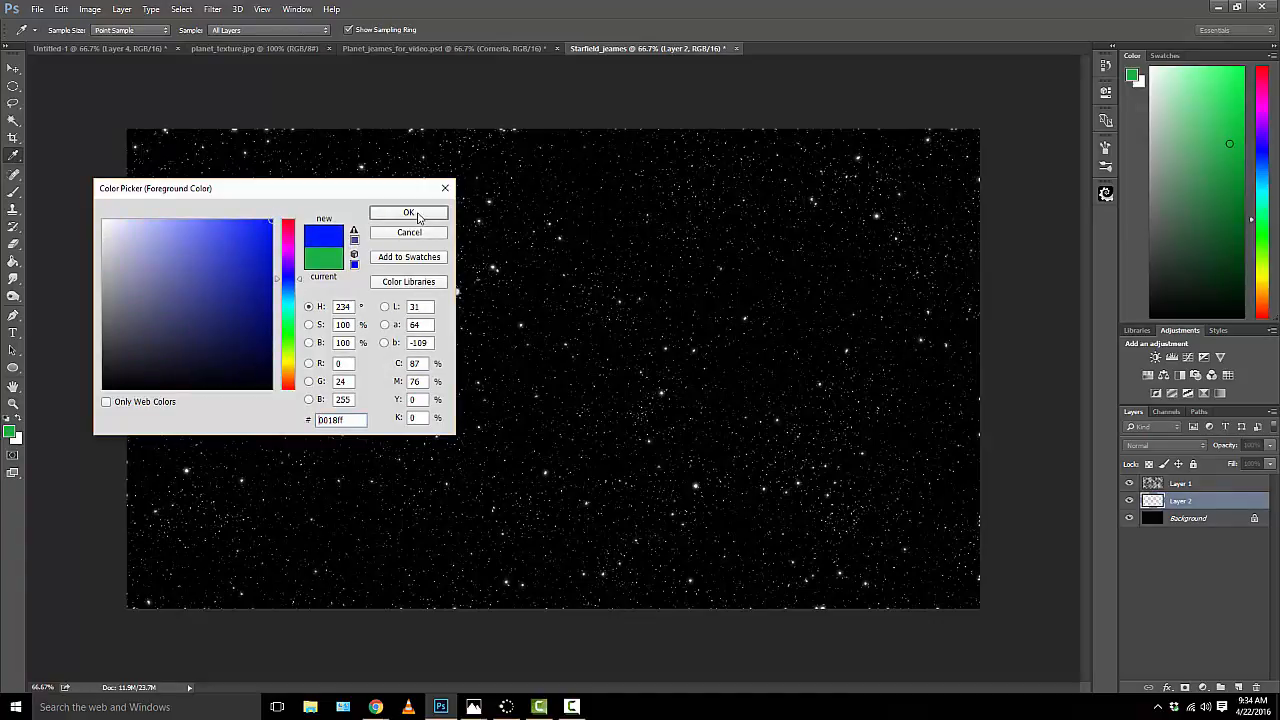
left_click(409, 213)
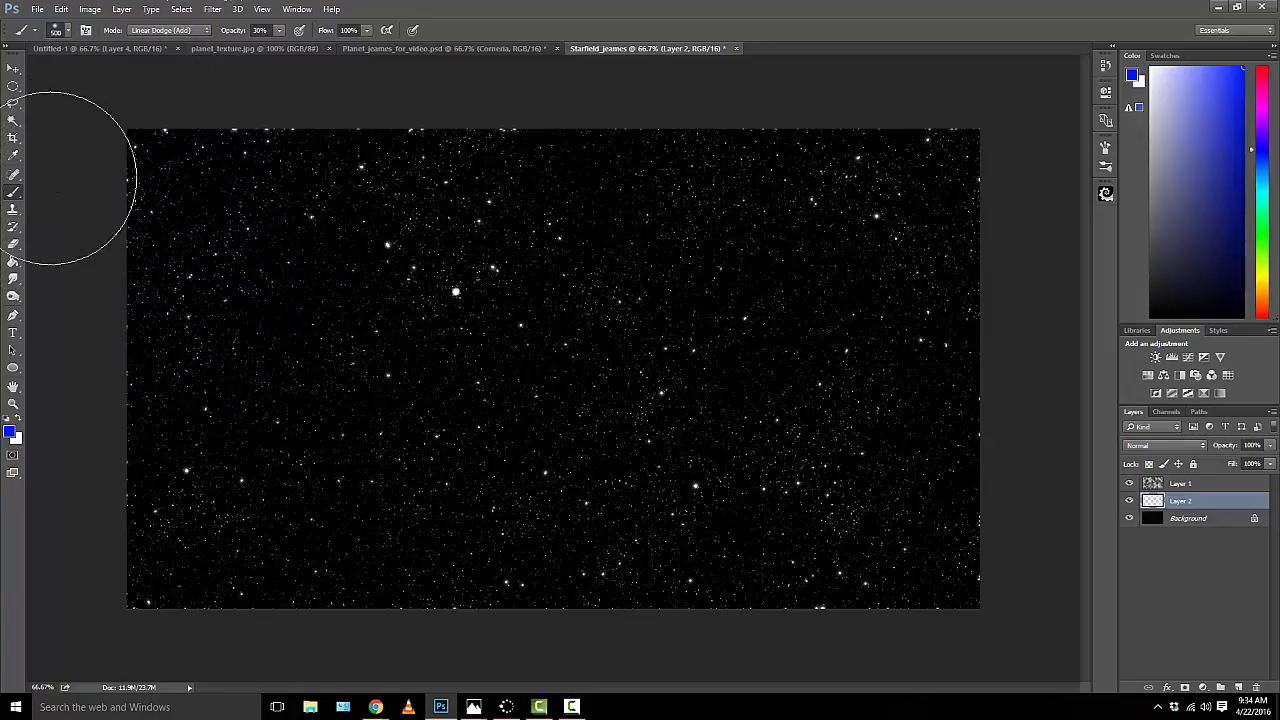
Step: Reset the brush presets to the default set and choose the soft round brush at 500 px with 0% hardness
left_click(67, 30)
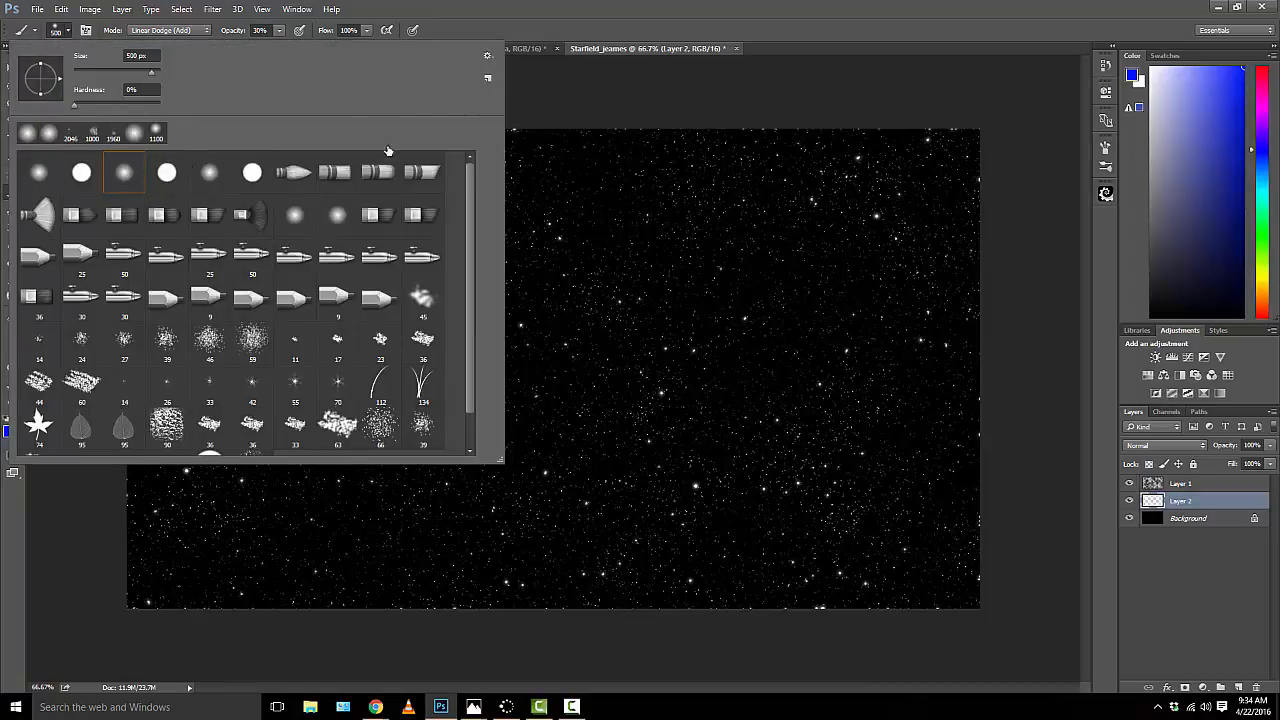
left_click(489, 57)
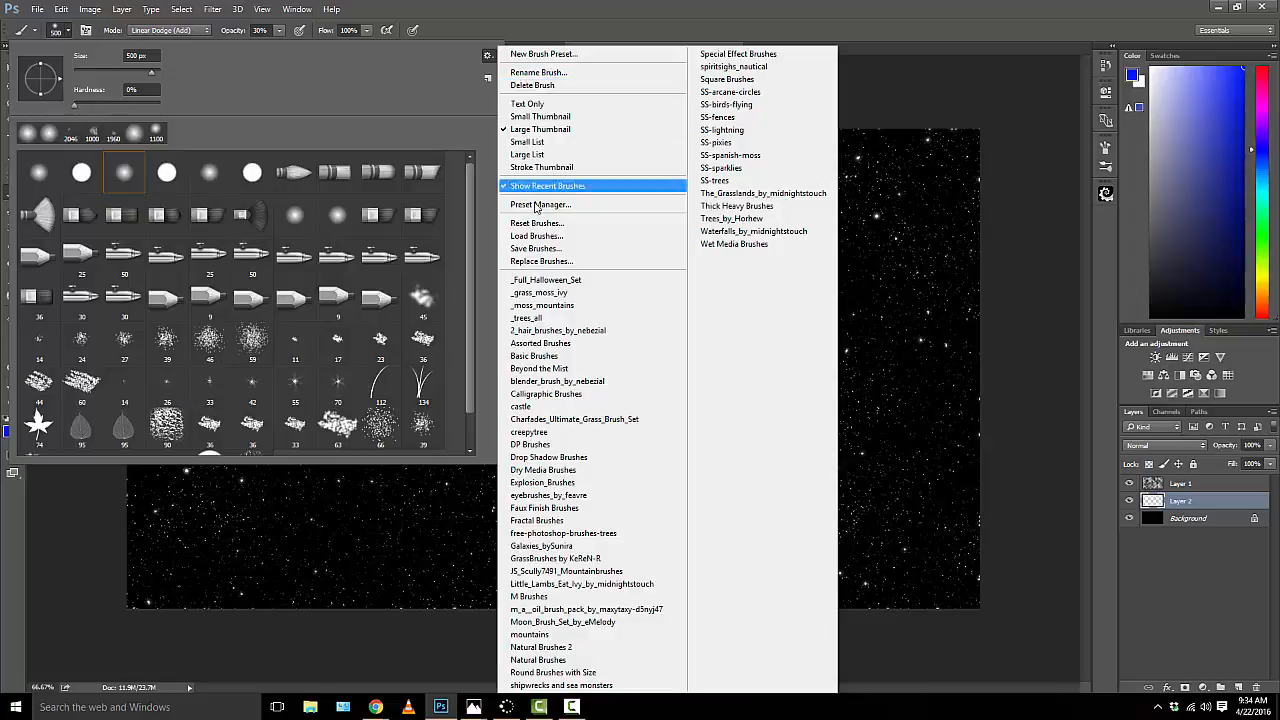
left_click(538, 222)
left_click(595, 218)
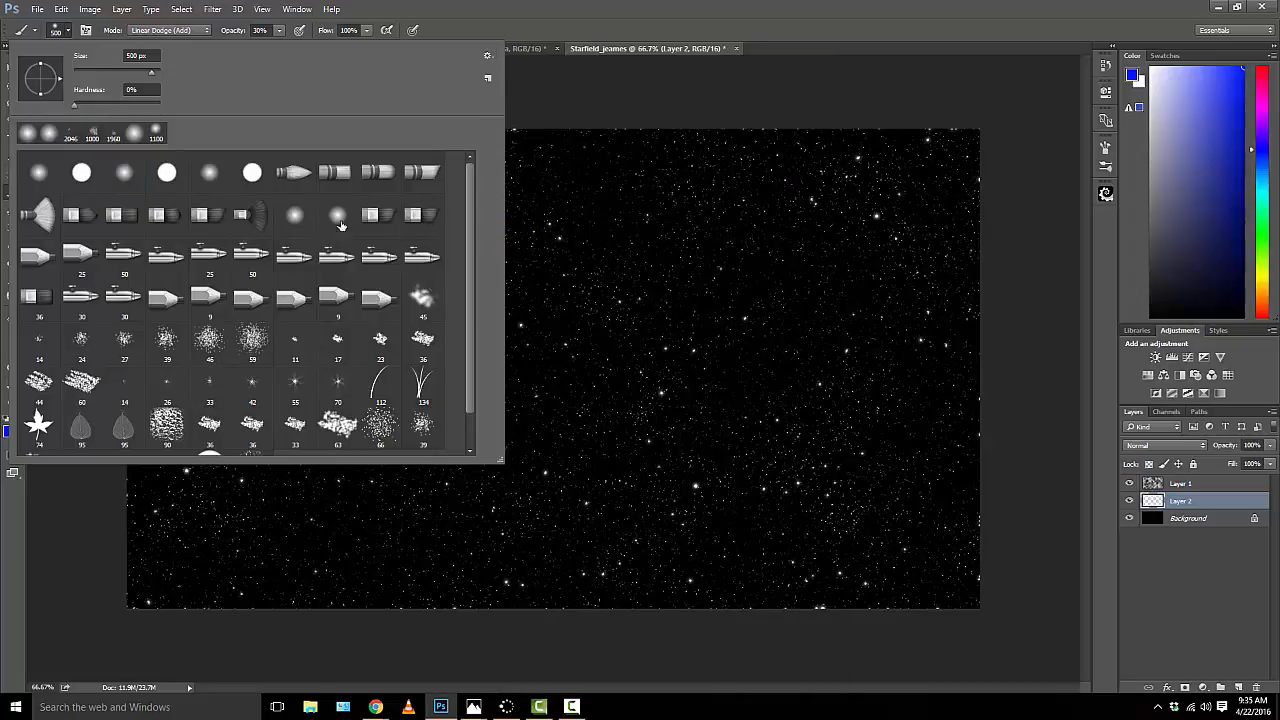
double_click(124, 176)
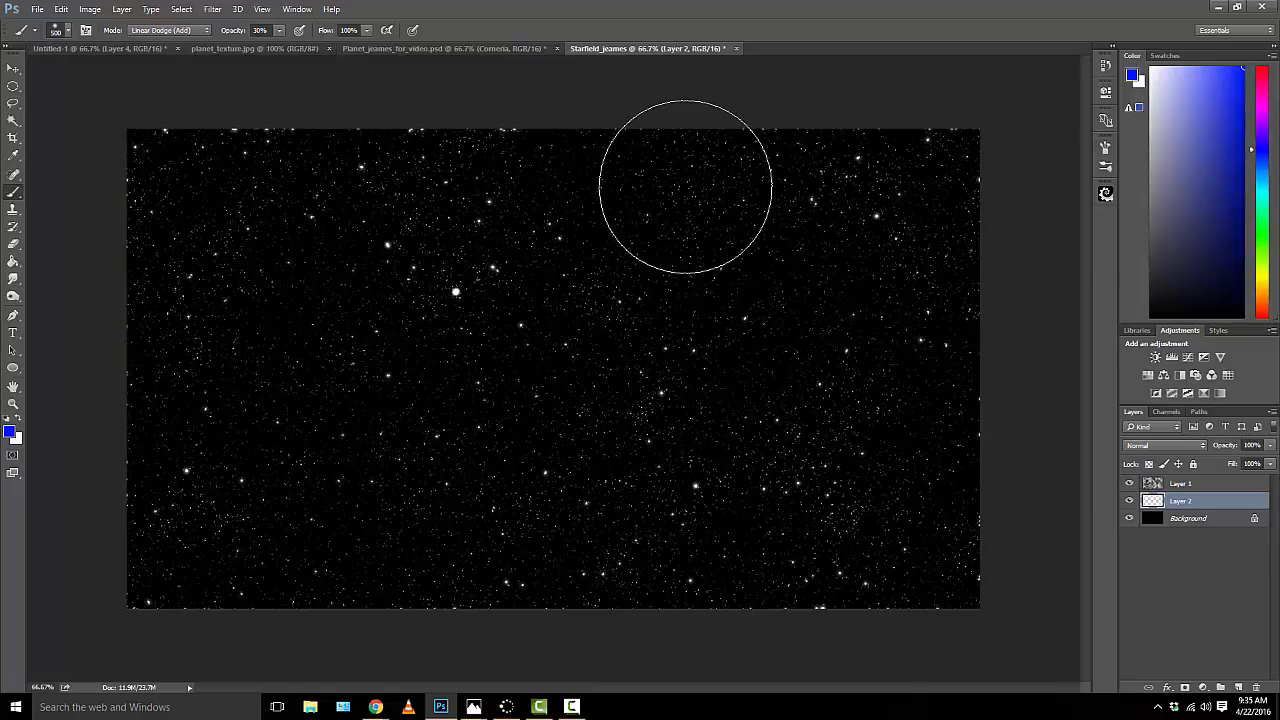
Step: Check which brush dynamics options, such as Texture and Smoothing, are enabled for the soft round brush
key("F5")
left_click(1106, 148)
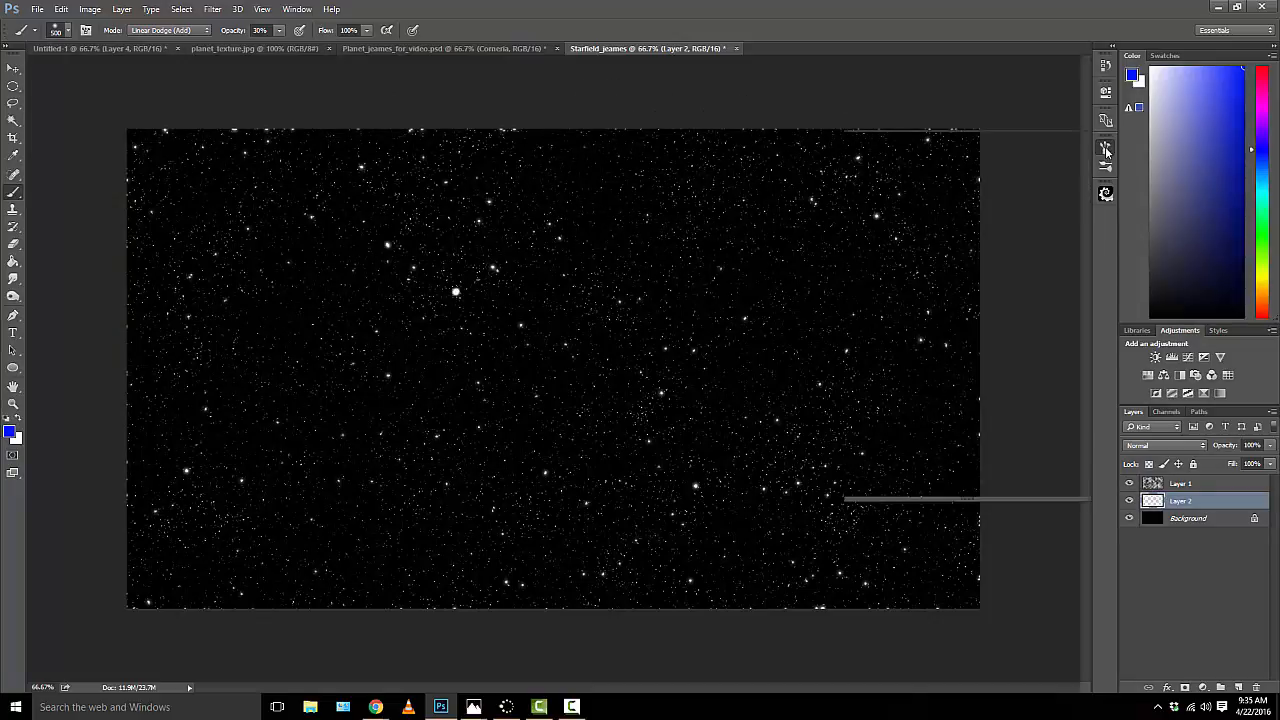
left_click(1106, 149)
left_click(1106, 149)
left_click(1106, 149)
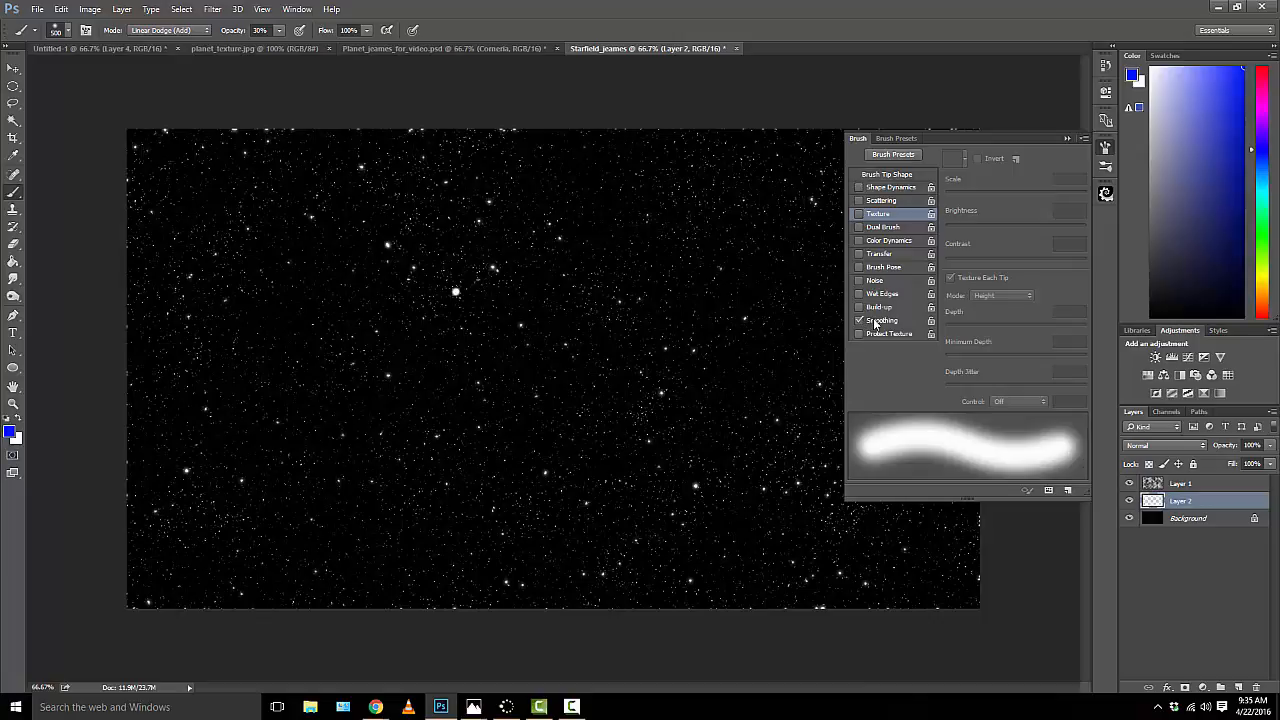
left_click(1066, 140)
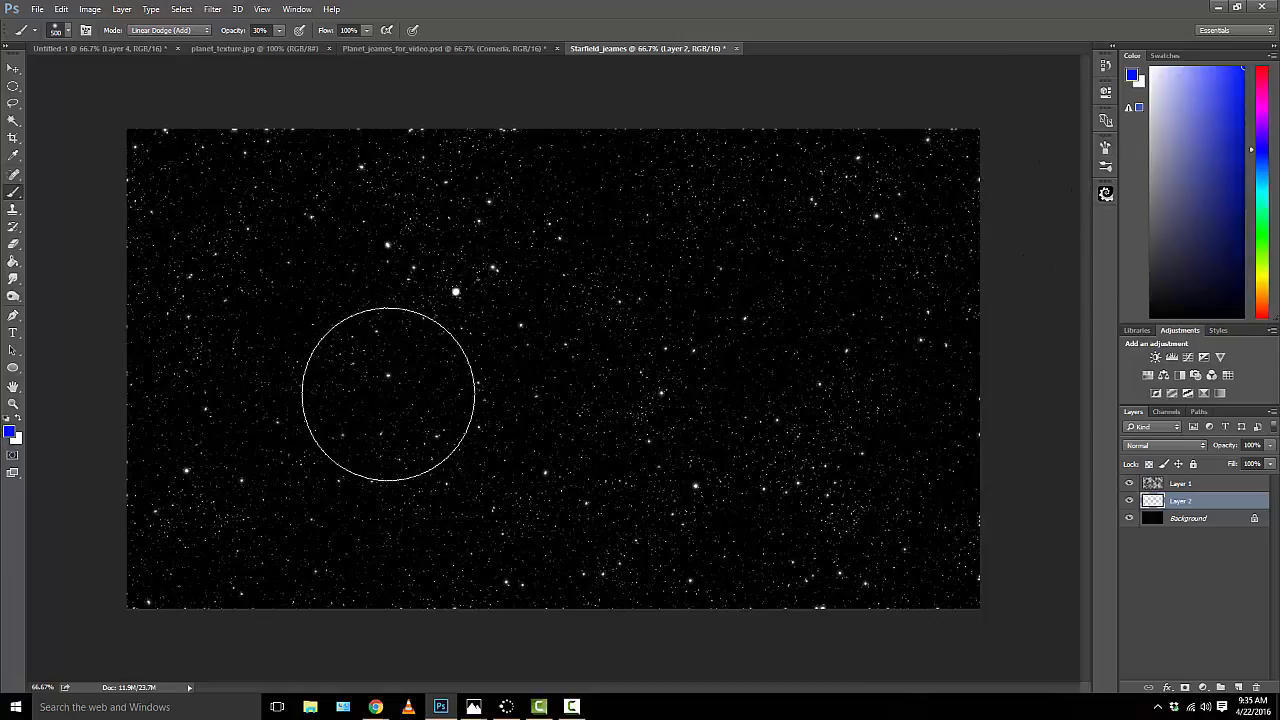
Step: Enlarge the brush to 600 px and paint blue nebula patches on Layer 2 across the lower-left area and into the other three corners
key("bracketright")
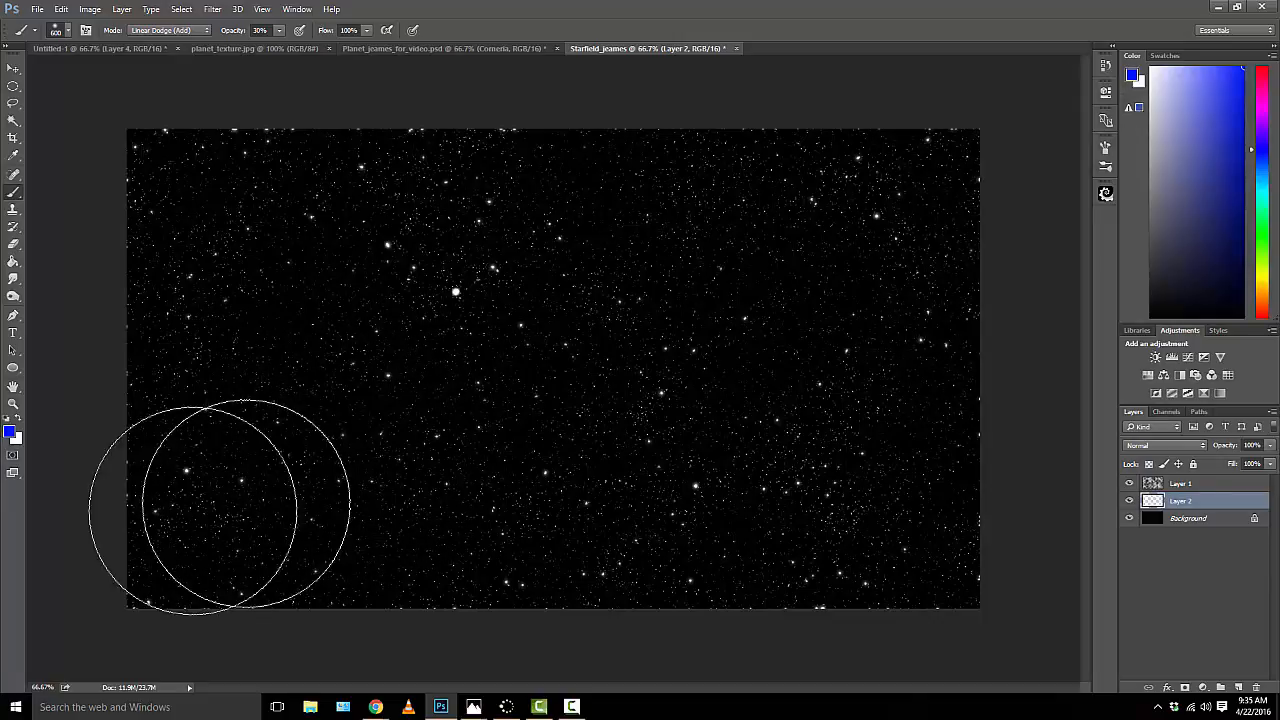
mouse_move(175, 525)
left_mouse_down()
mouse_move(466, 492)
mouse_move(629, 523)
left_mouse_up()
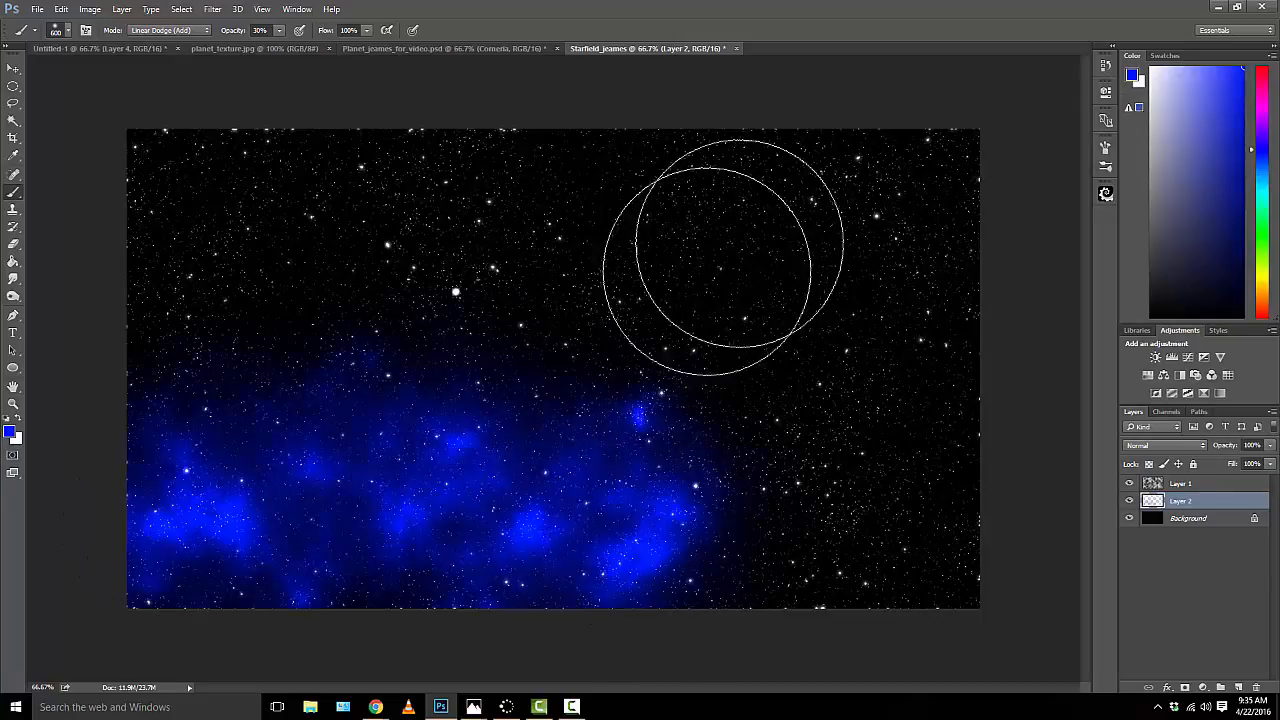
left_click_drag(857, 171, 960, 230)
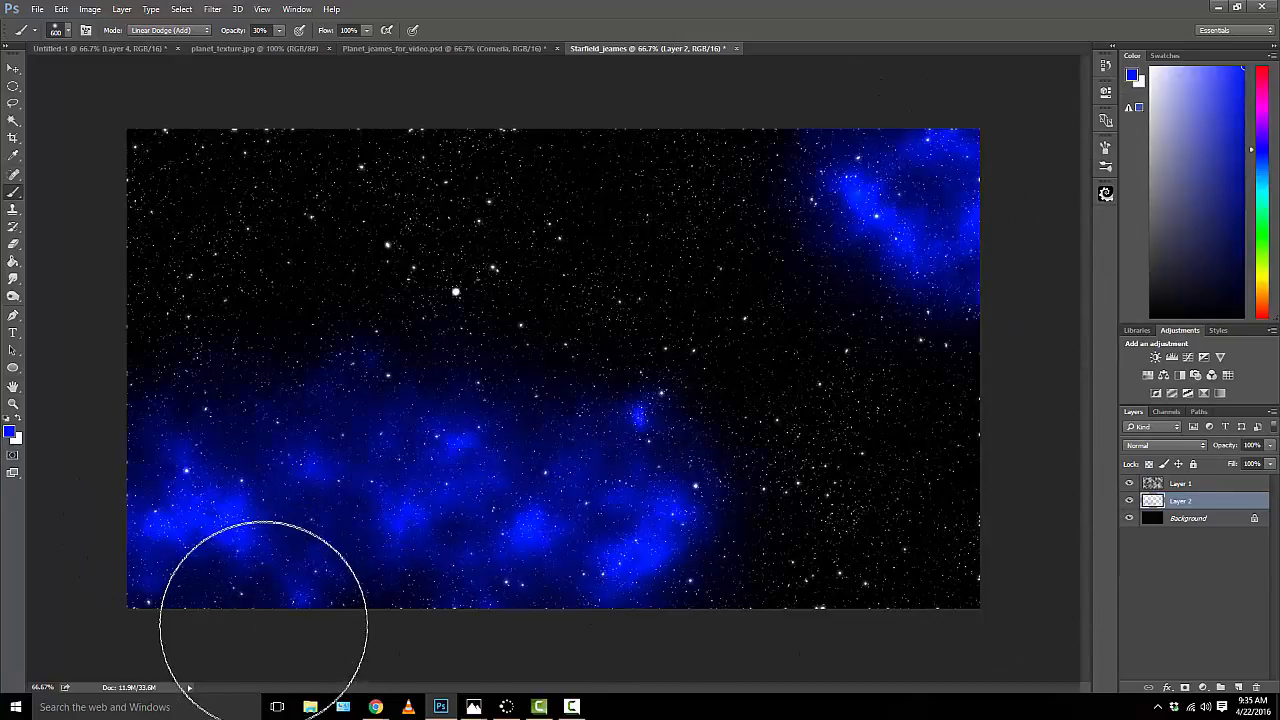
mouse_move(233, 606)
left_mouse_down()
mouse_move(194, 586)
mouse_move(295, 622)
left_mouse_up()
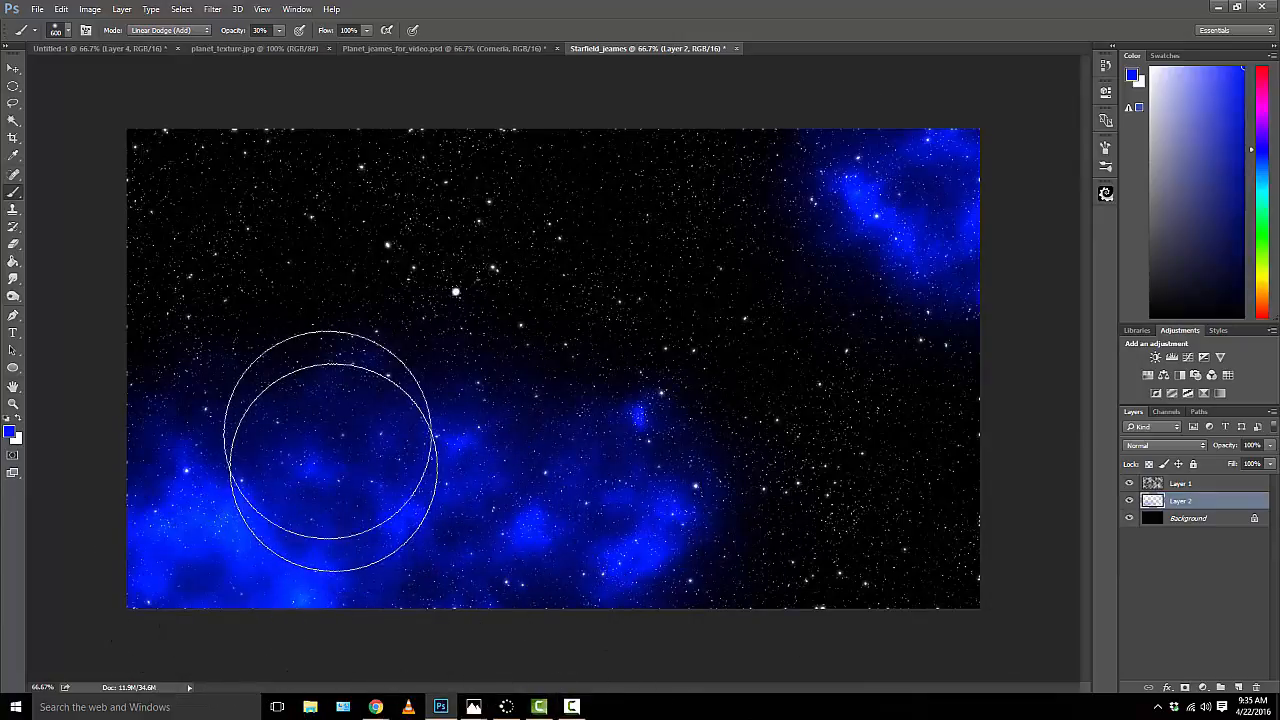
left_click_drag(200, 129, 309, 120)
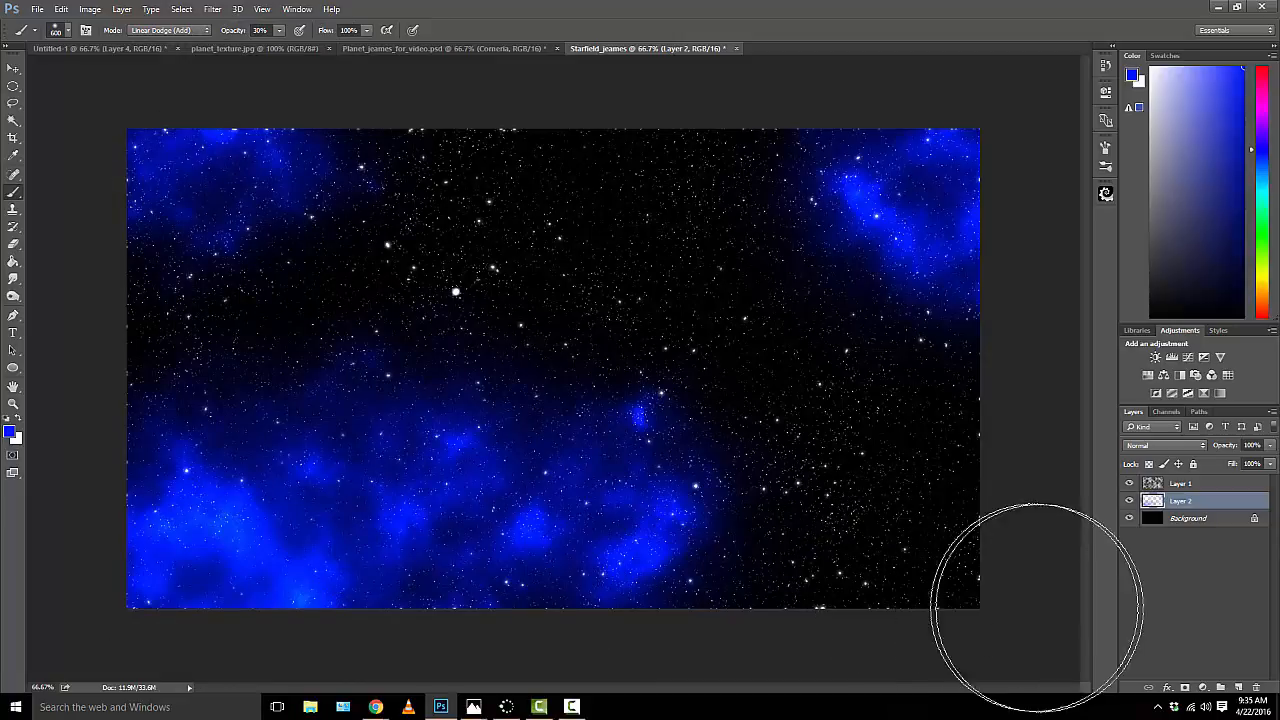
left_click_drag(1037, 608, 1034, 586)
Step: Change the foreground colour to the teal green 31c68c
left_click(9, 432)
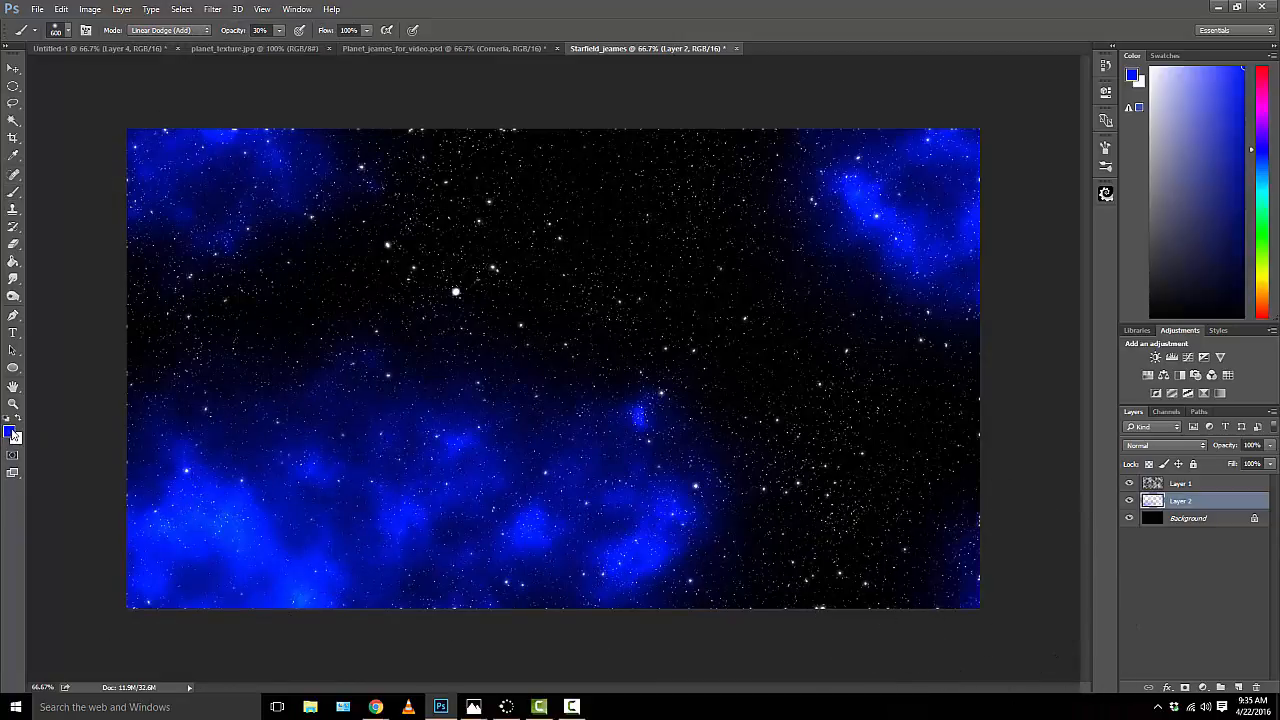
left_click(291, 318)
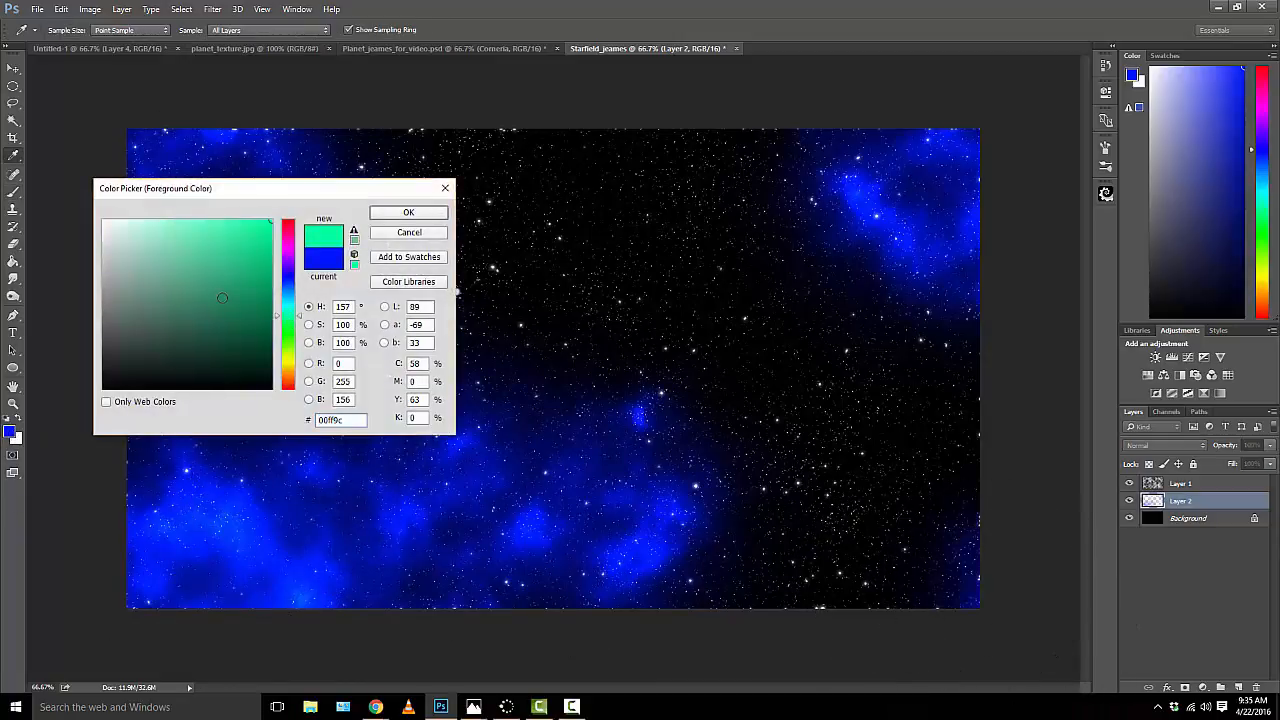
left_click(238, 288)
left_click(249, 284)
left_click_drag(249, 284, 230, 258)
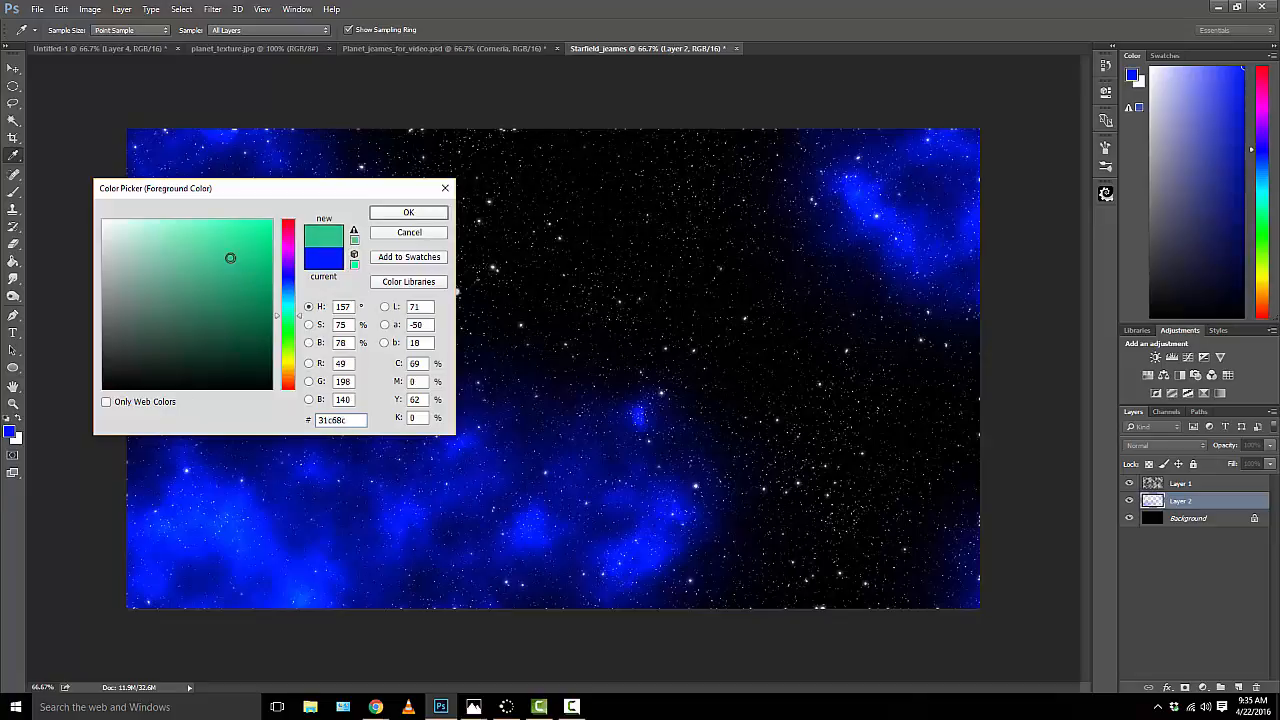
left_click(380, 218)
Step: Paint green nebula patches on Layer 2 near the upper-left area, along the left edge and across the lower-right area
left_click_drag(308, 197, 434, 154)
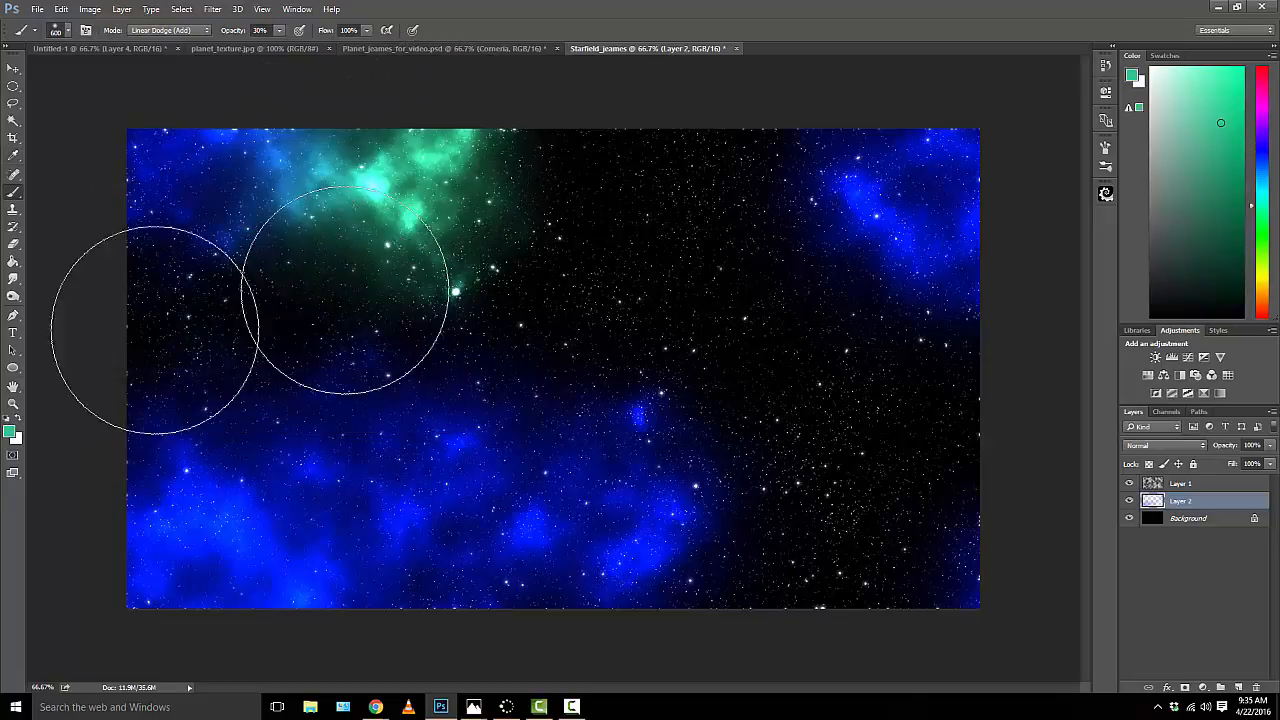
left_click_drag(154, 329, 114, 372)
left_click_drag(700, 506, 986, 514)
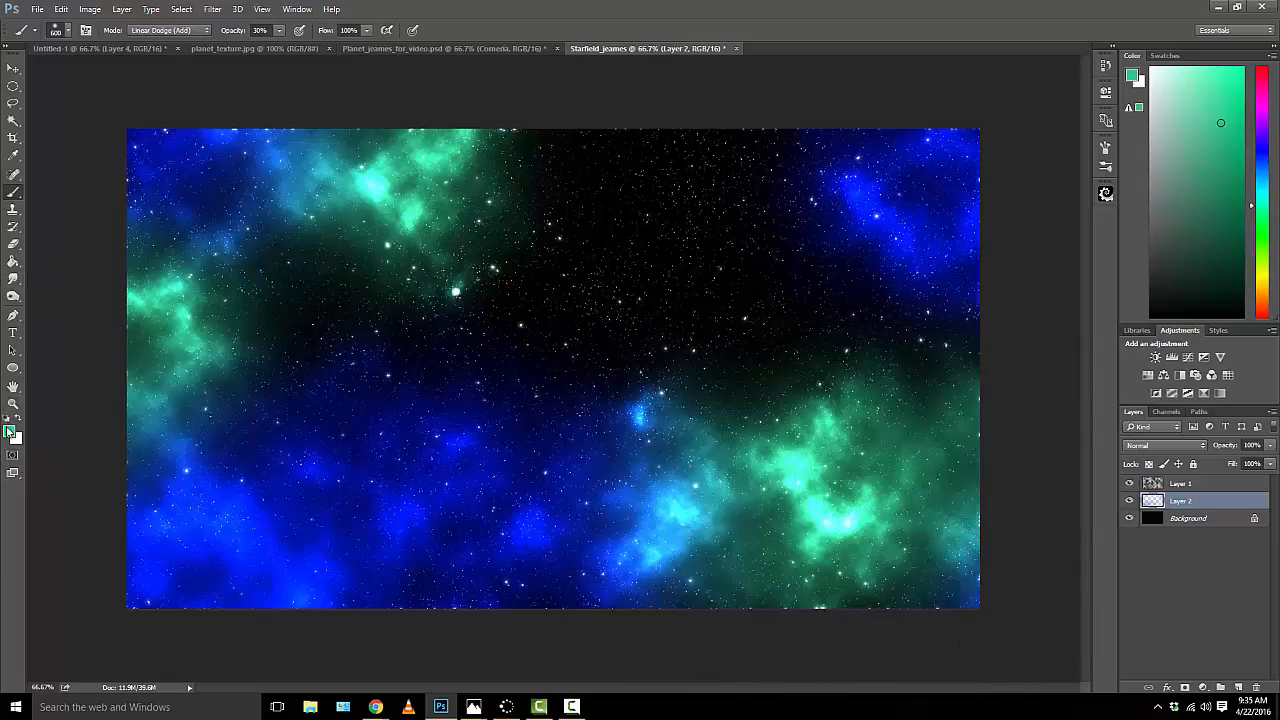
Step: Change the foreground colour to the magenta pink c63190
left_click(10, 431)
left_click(288, 240)
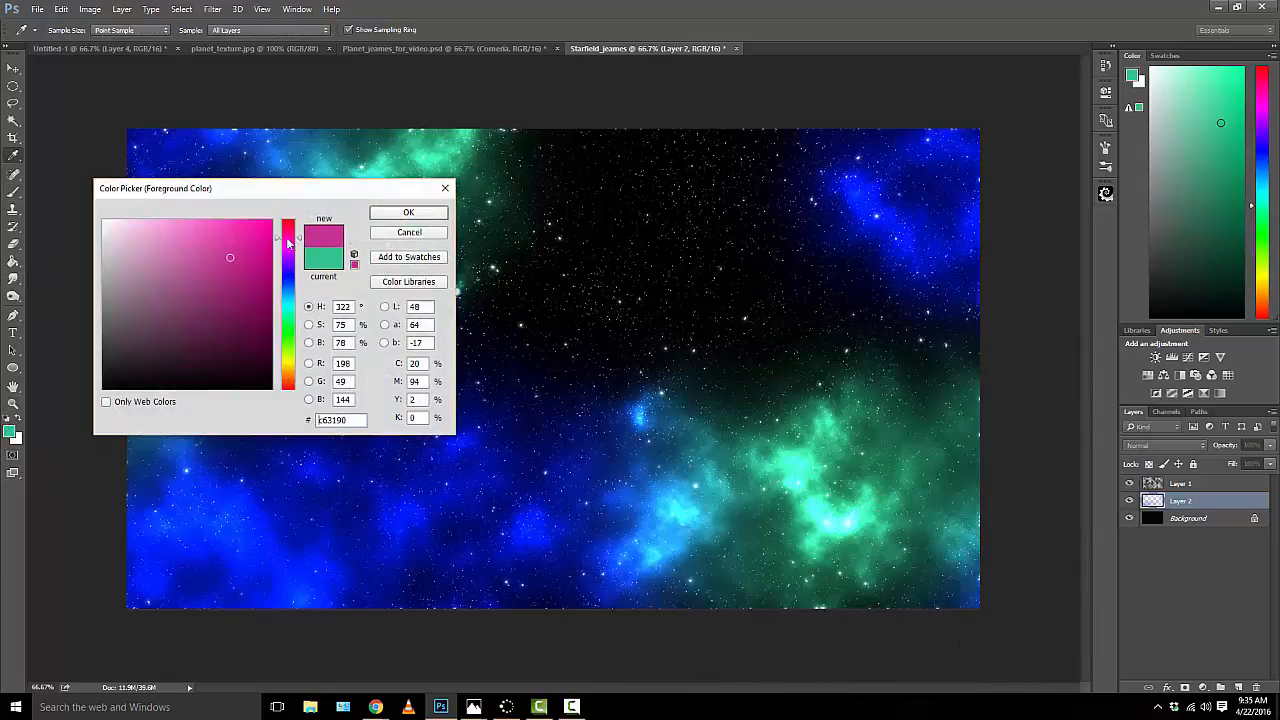
left_click(399, 214)
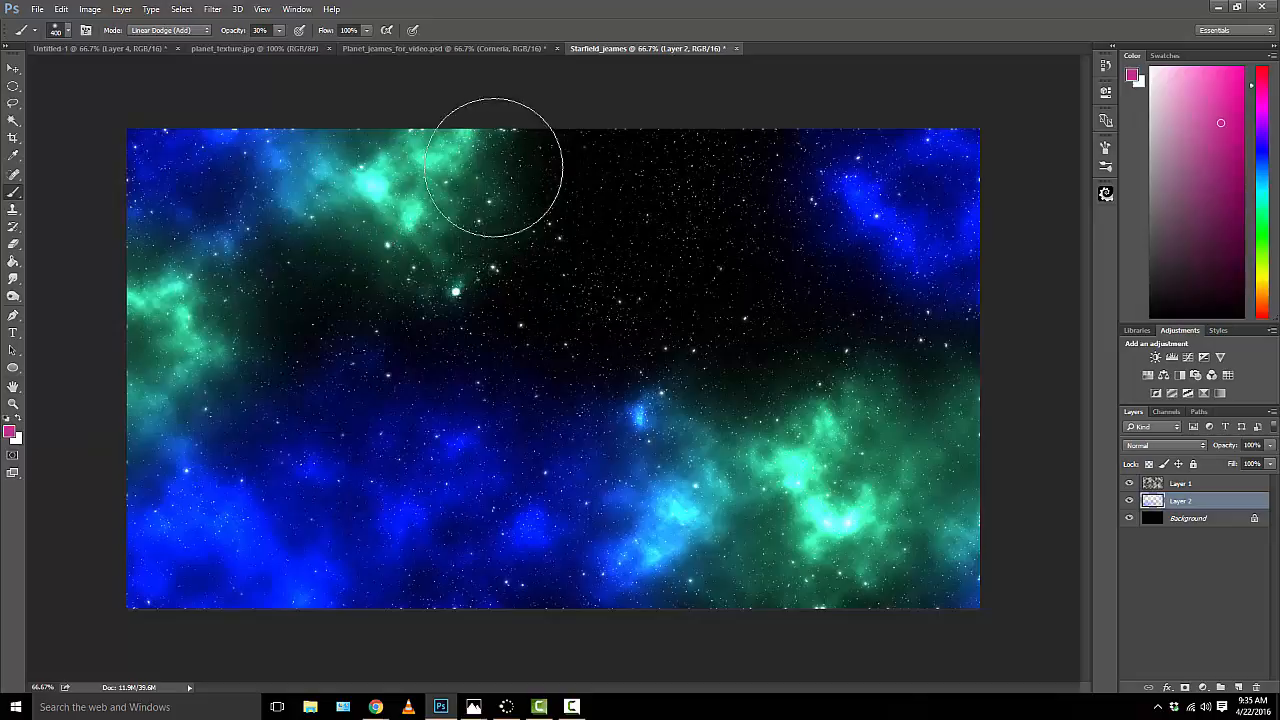
Step: With a 400 px brush, paint pink nebula along the upper edge, in both lower corners and left of the centre on Layer 2
mouse_move(500, 163)
left_mouse_down()
mouse_move(748, 122)
mouse_move(934, 134)
mouse_move(850, 170)
mouse_move(910, 210)
left_mouse_up()
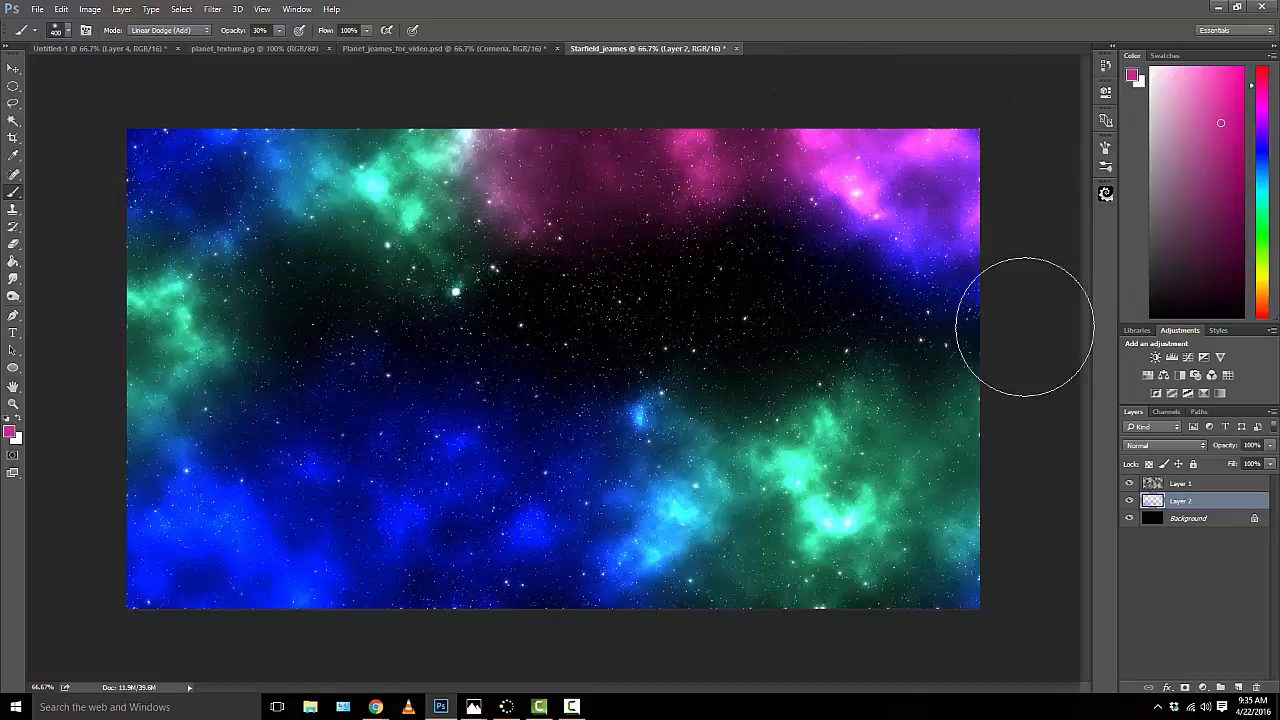
left_click_drag(948, 602, 686, 606)
left_click_drag(186, 634, 200, 583)
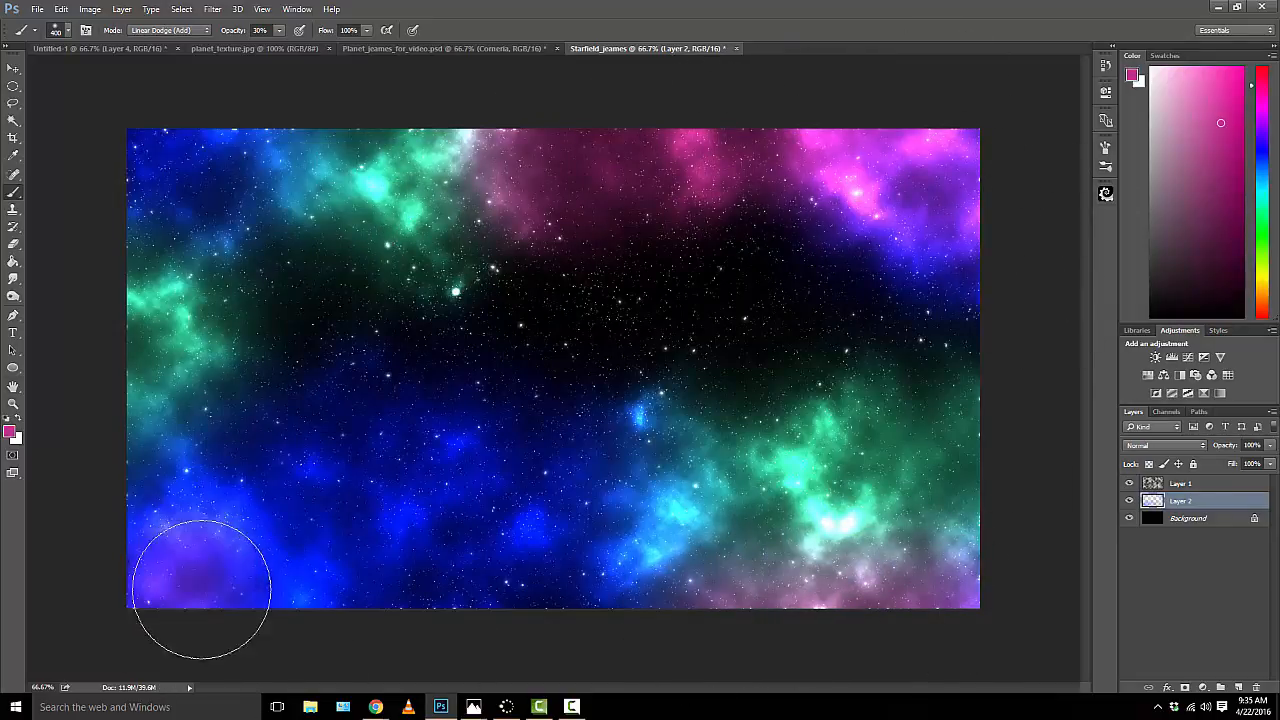
mouse_move(420, 387)
left_mouse_down()
mouse_move(529, 300)
mouse_move(535, 275)
left_mouse_up()
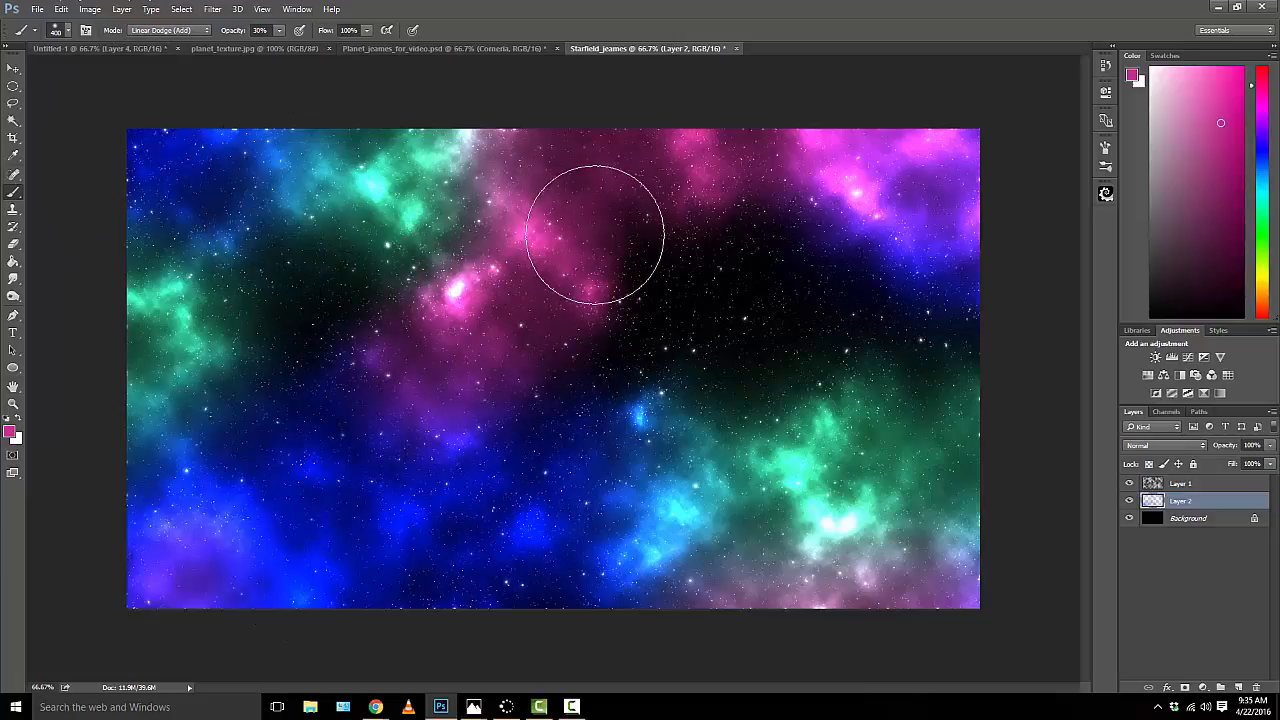
Step: Apply a Gaussian Blur with a radius of 80 pixels to the painted nebula colours on Layer 2
left_click(212, 10)
mouse_move(236, 158)
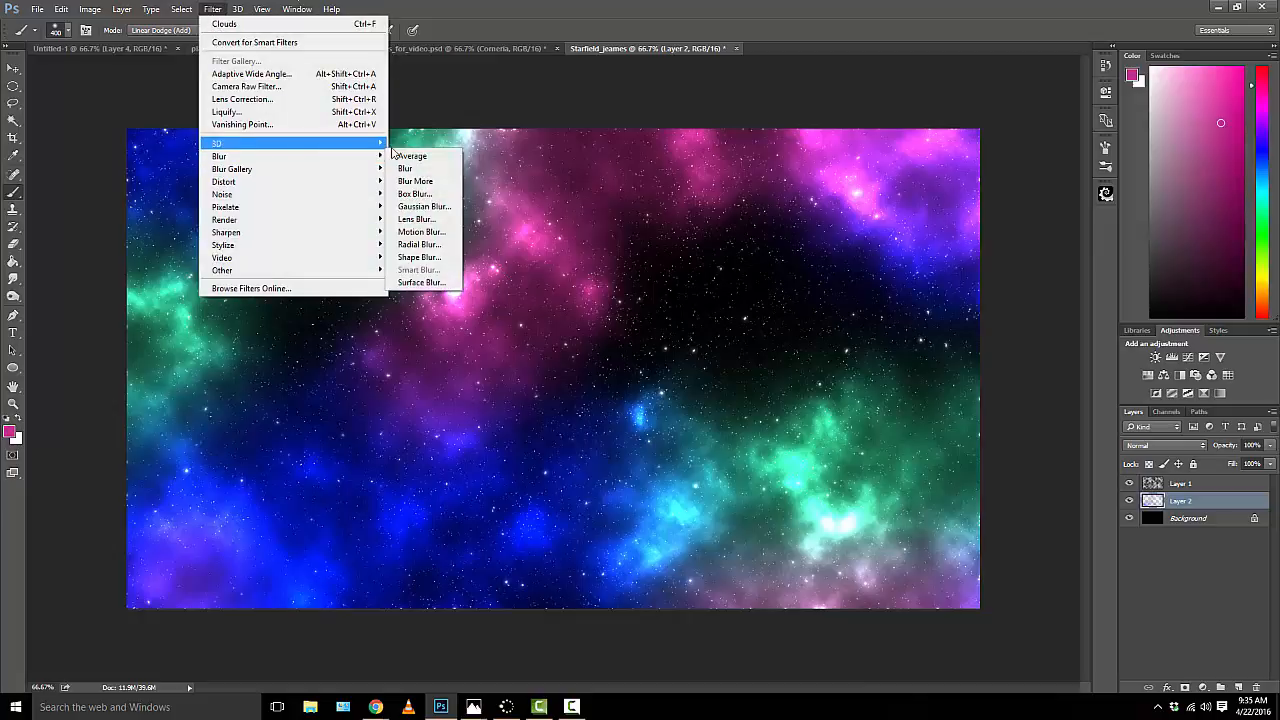
left_click(423, 206)
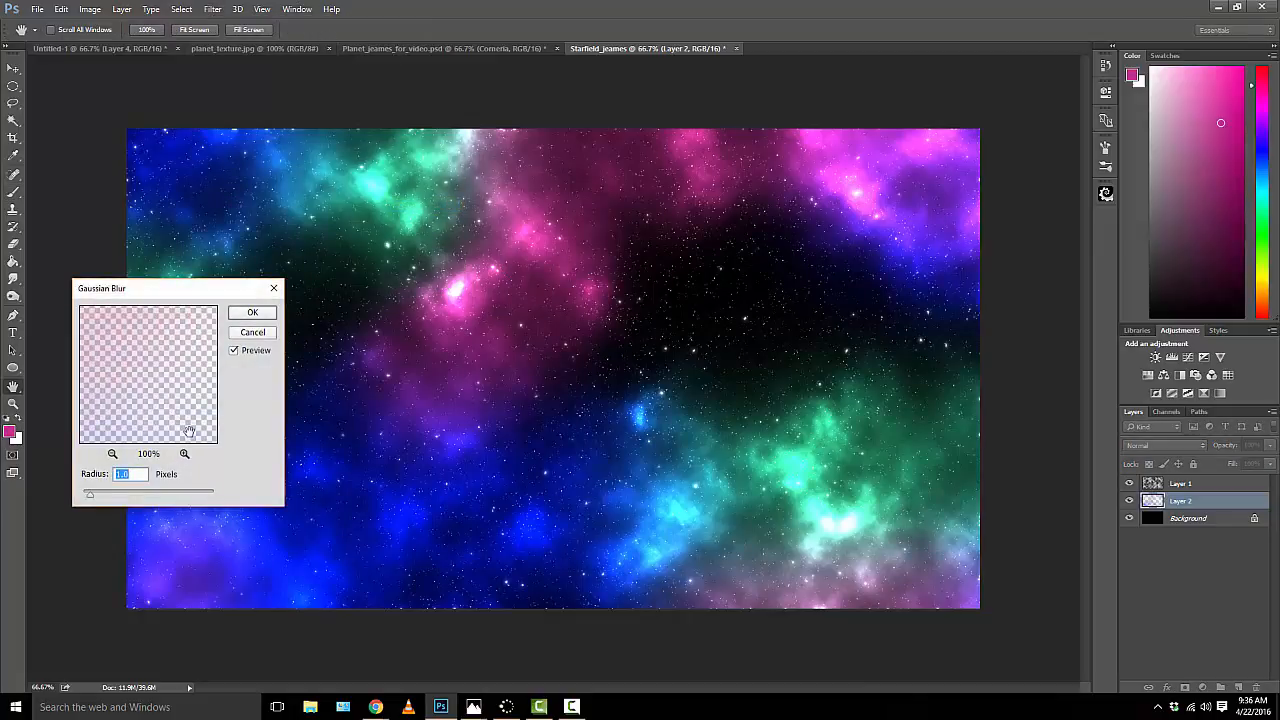
type("80")
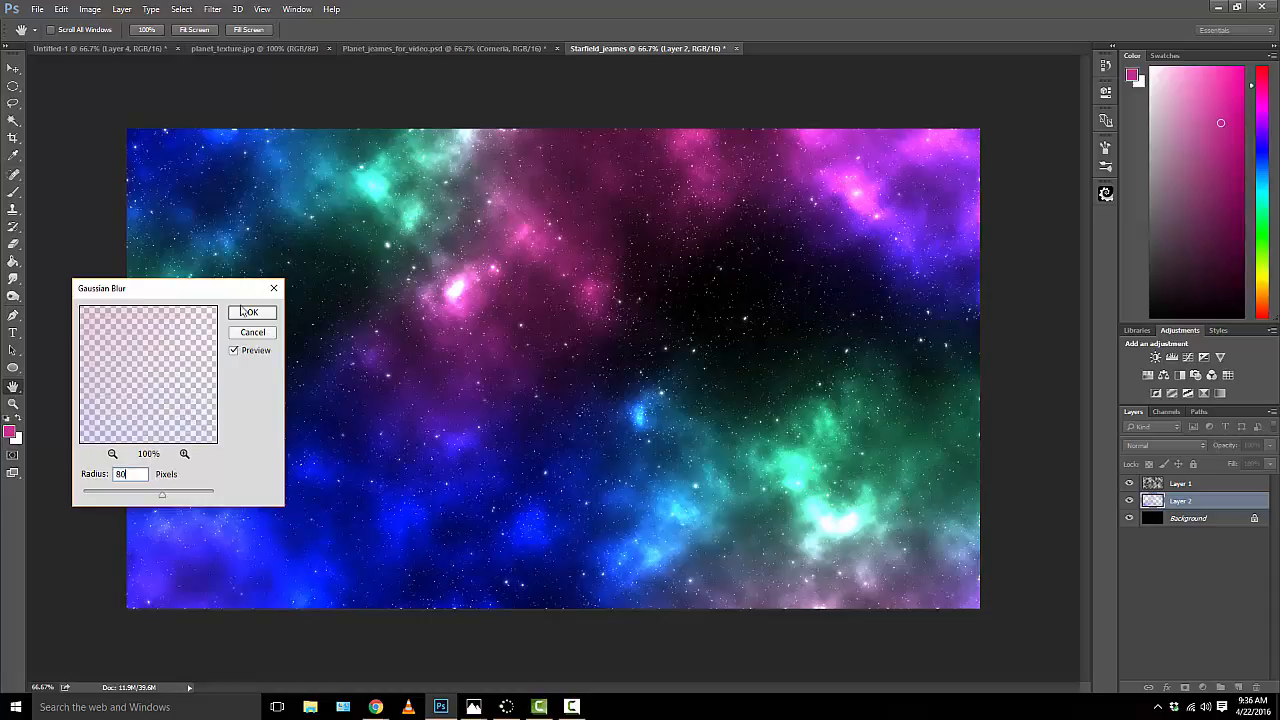
left_click(250, 315)
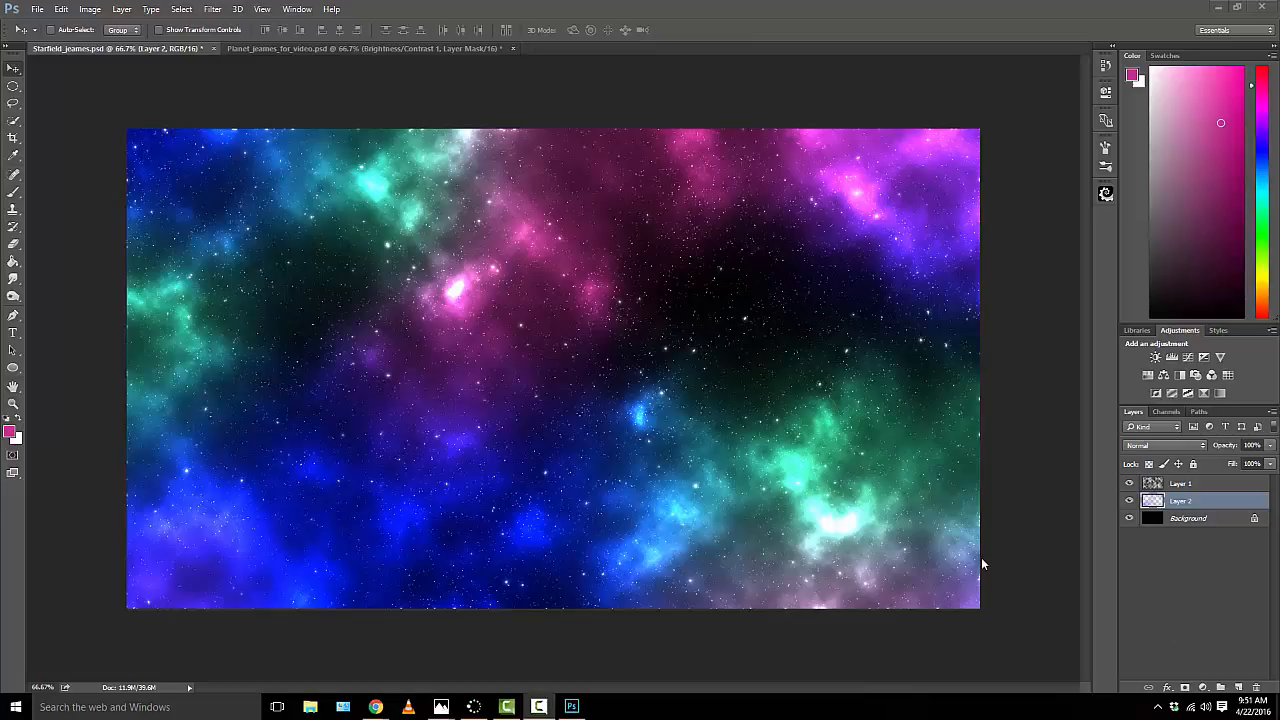
Step: In Planet_jeames_for_video.psd, group all planet layers from the Brightness/Contrast adjustment down to Layer 1
left_click(333, 48)
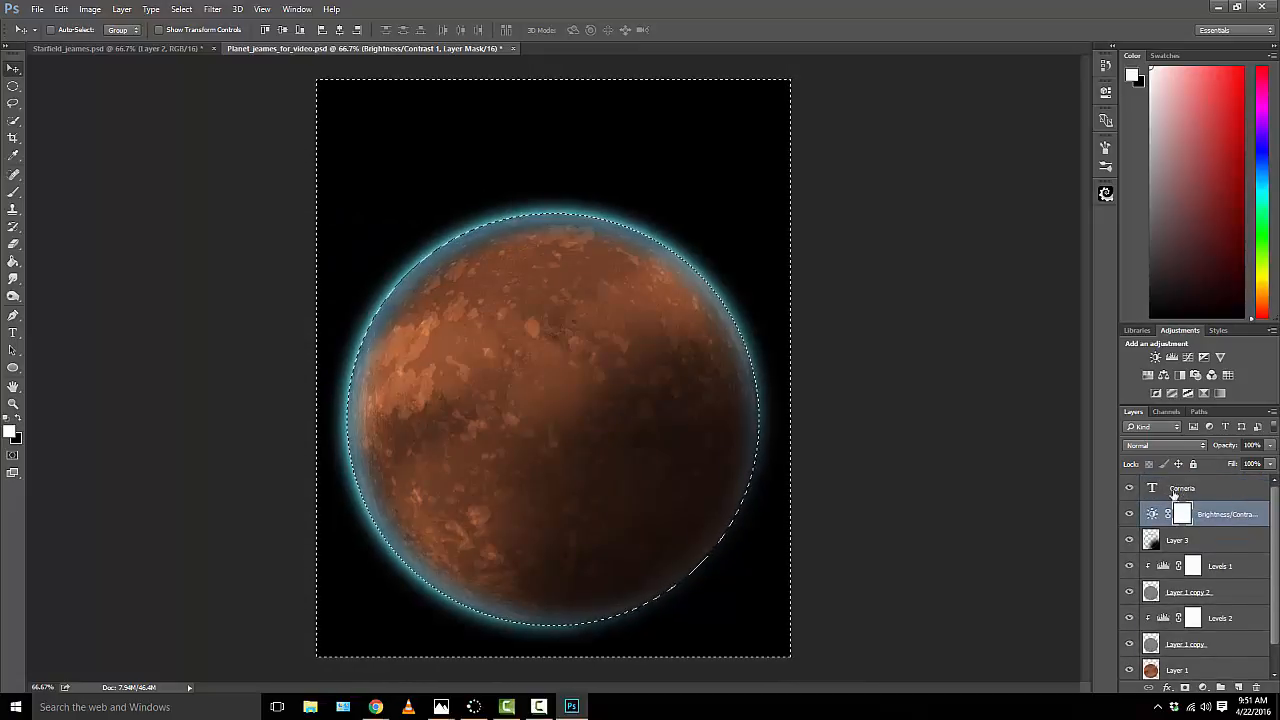
scroll(1158, 665, "down", 1)
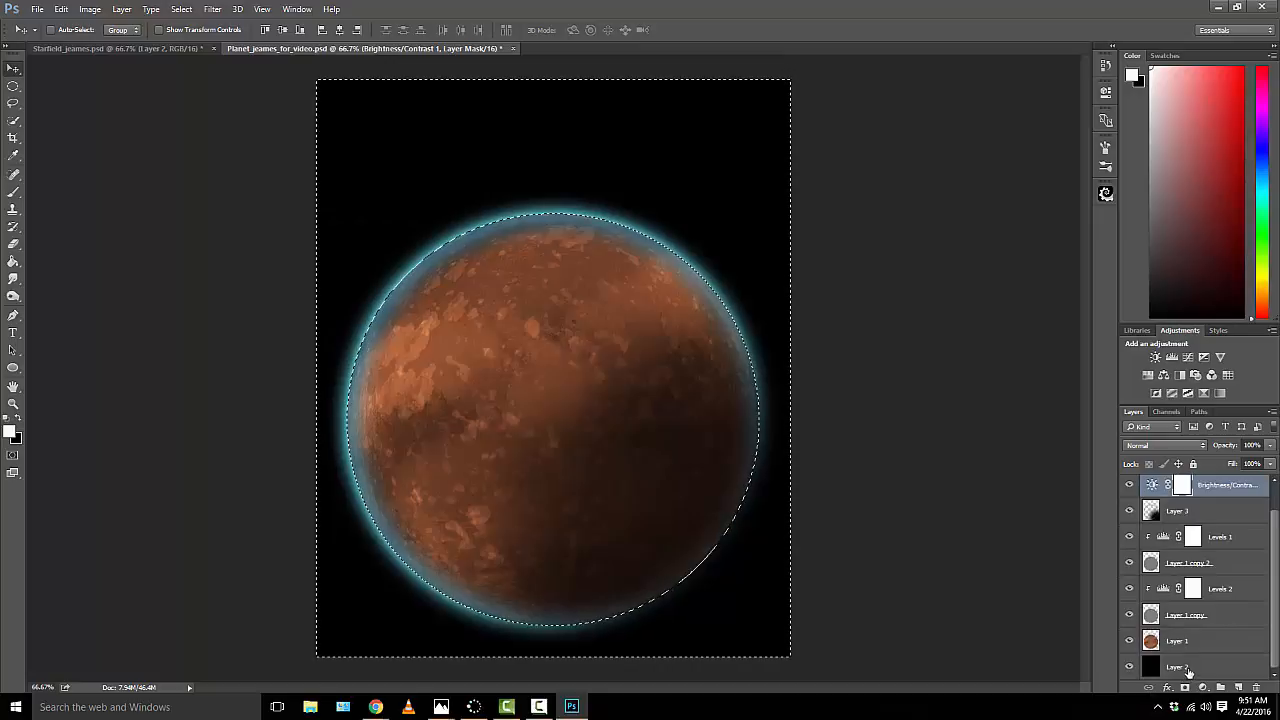
scroll(1199, 638, "up", 1)
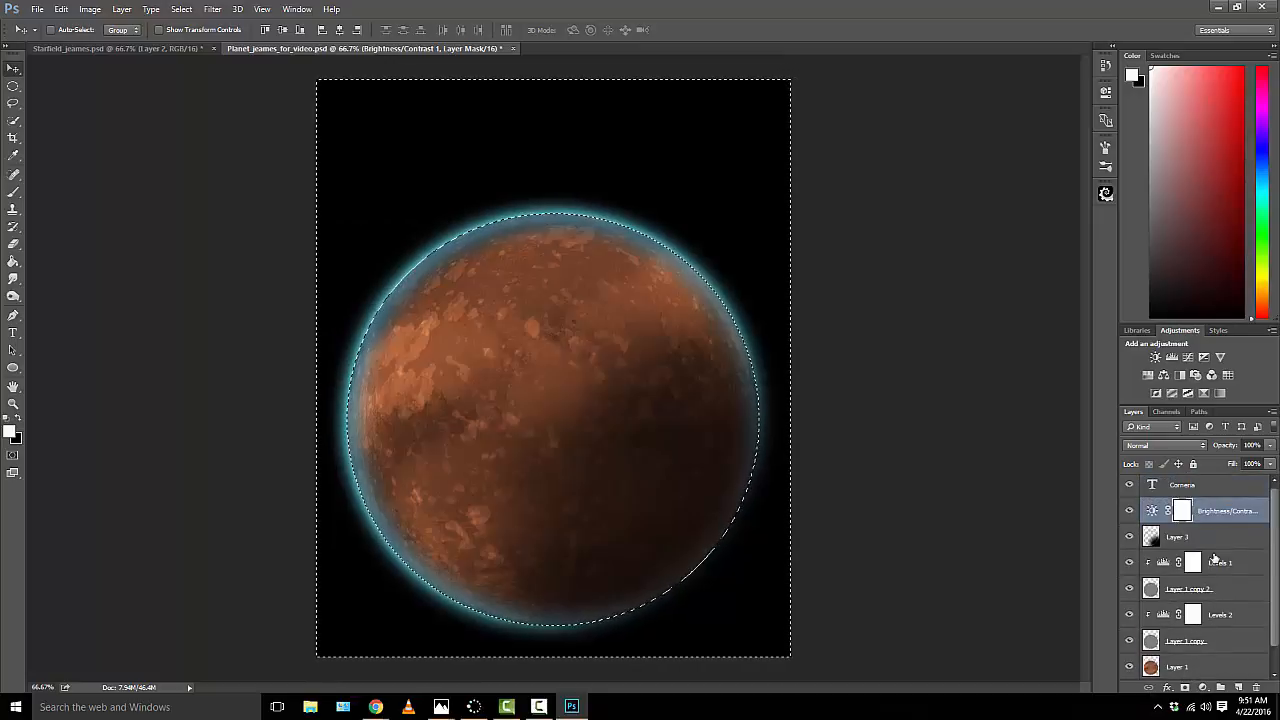
left_click(1210, 508)
scroll(1212, 510, "down", 1)
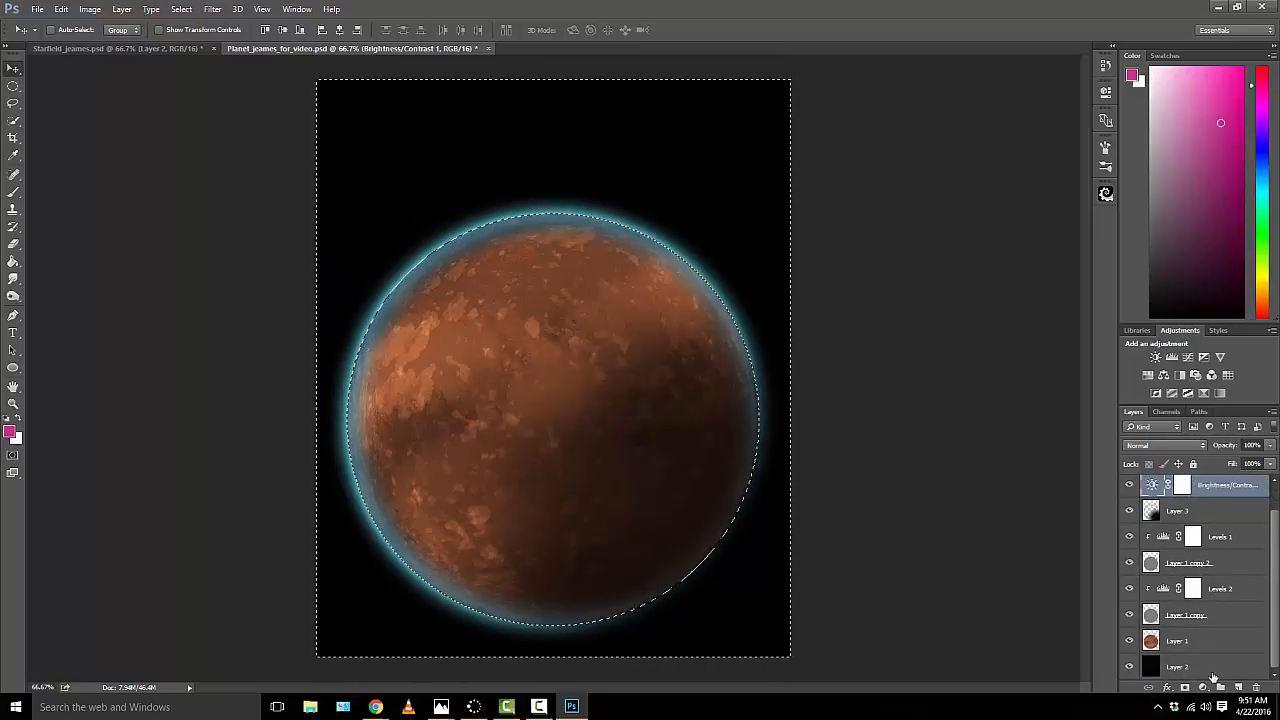
left_click(1196, 642, "shift")
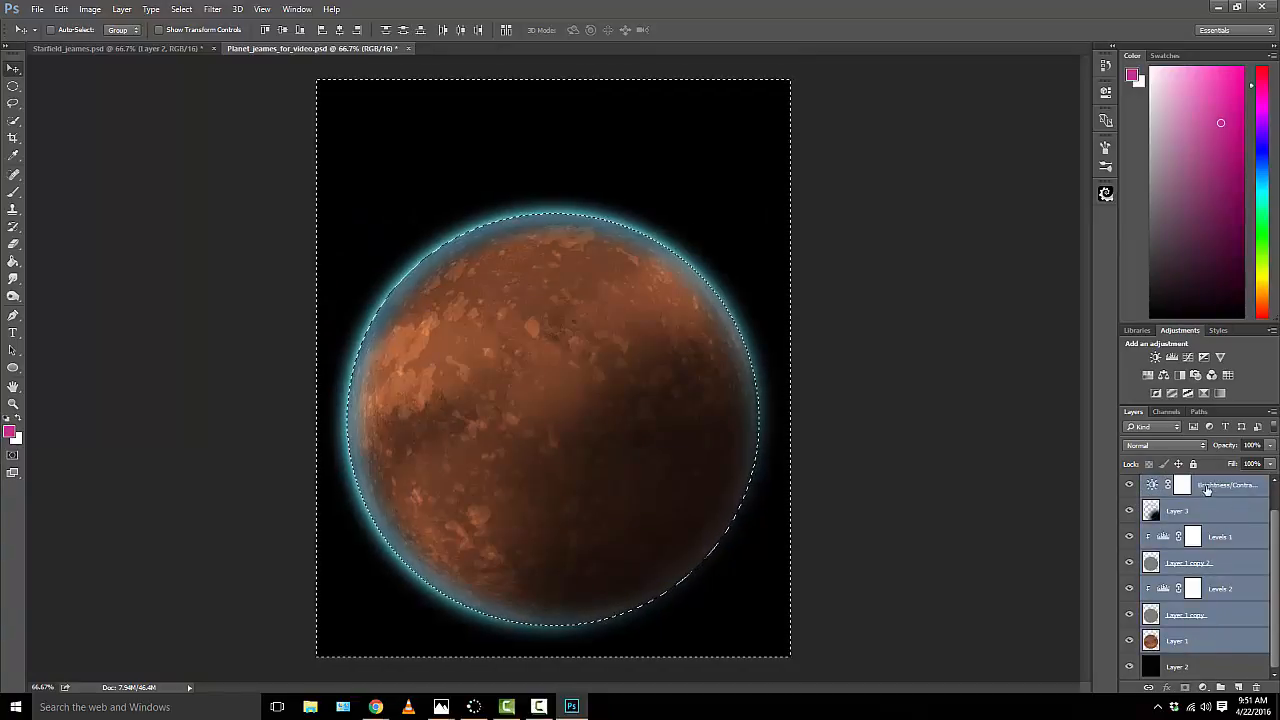
left_click_drag(1207, 487, 1221, 688)
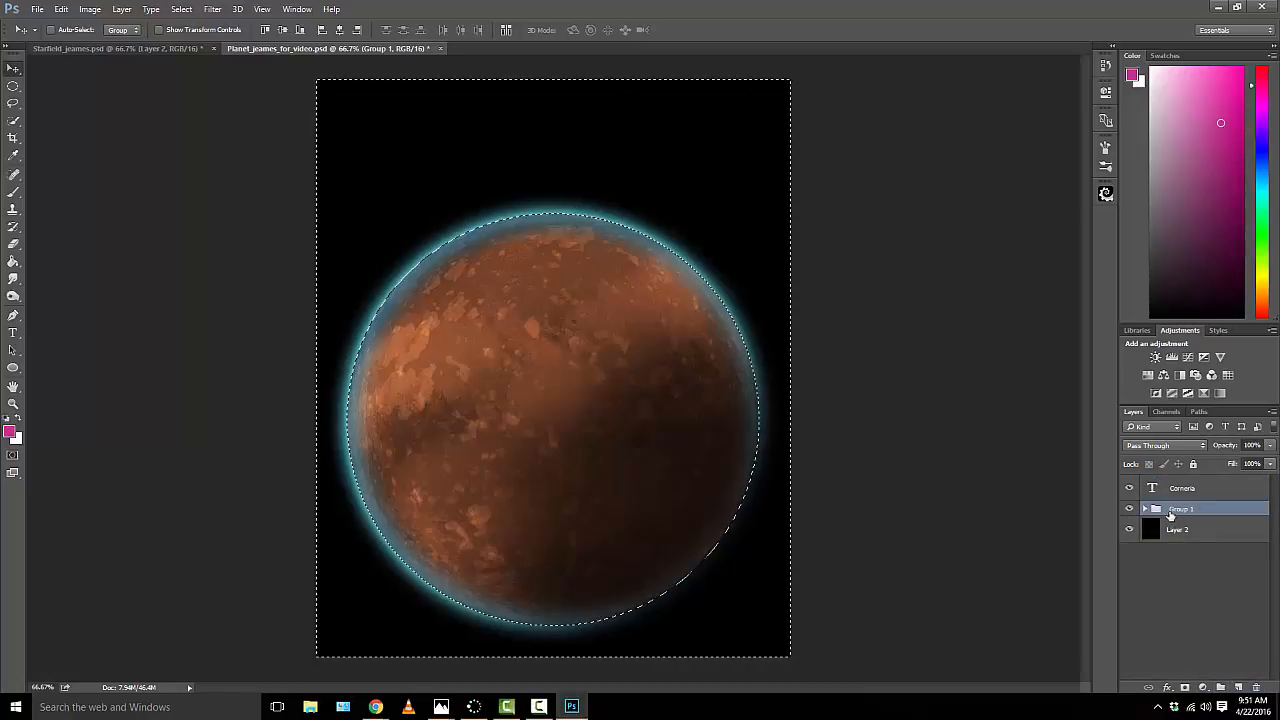
left_click_drag(1173, 513, 1220, 687)
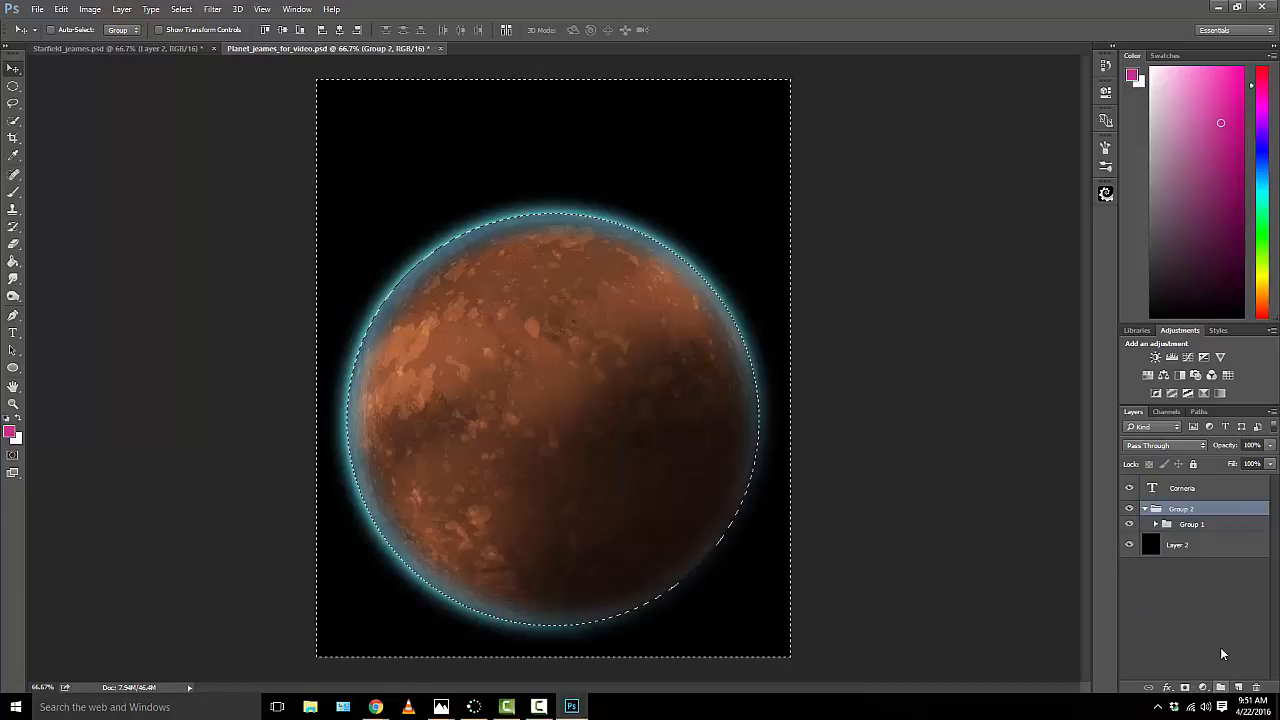
key("ctrl+z")
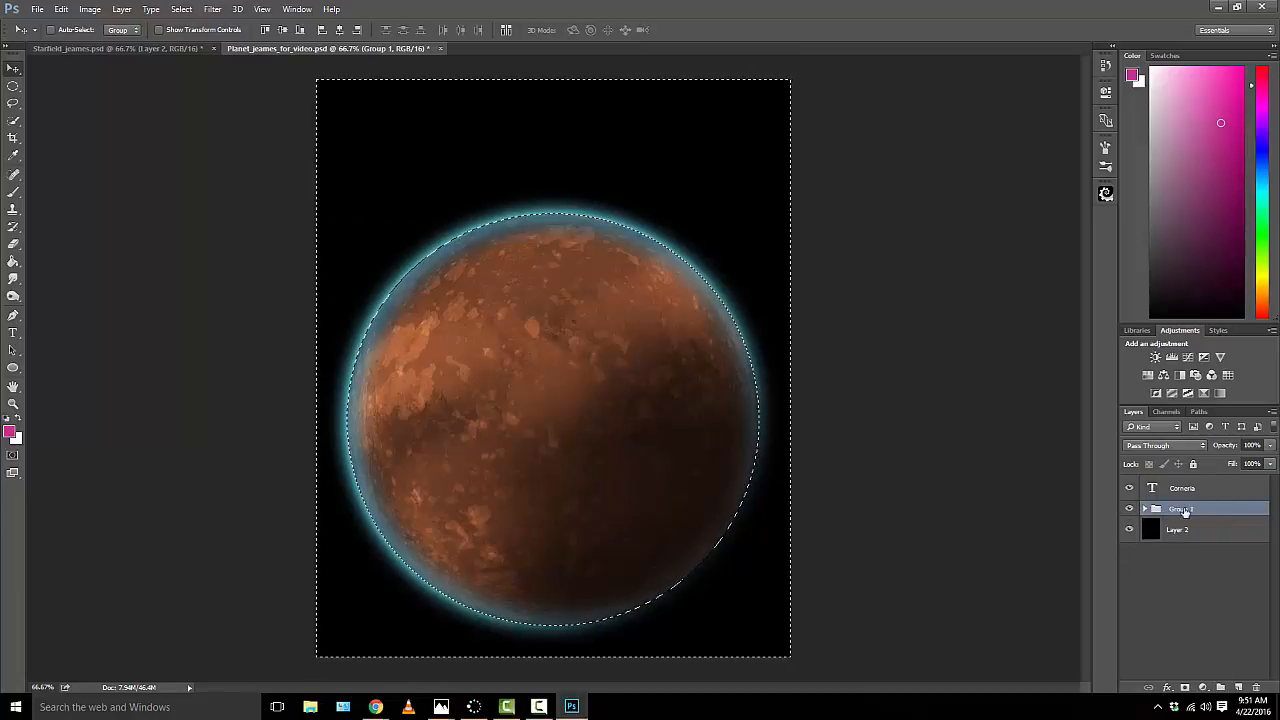
left_click(1202, 560)
left_click_drag(1198, 527, 1222, 685)
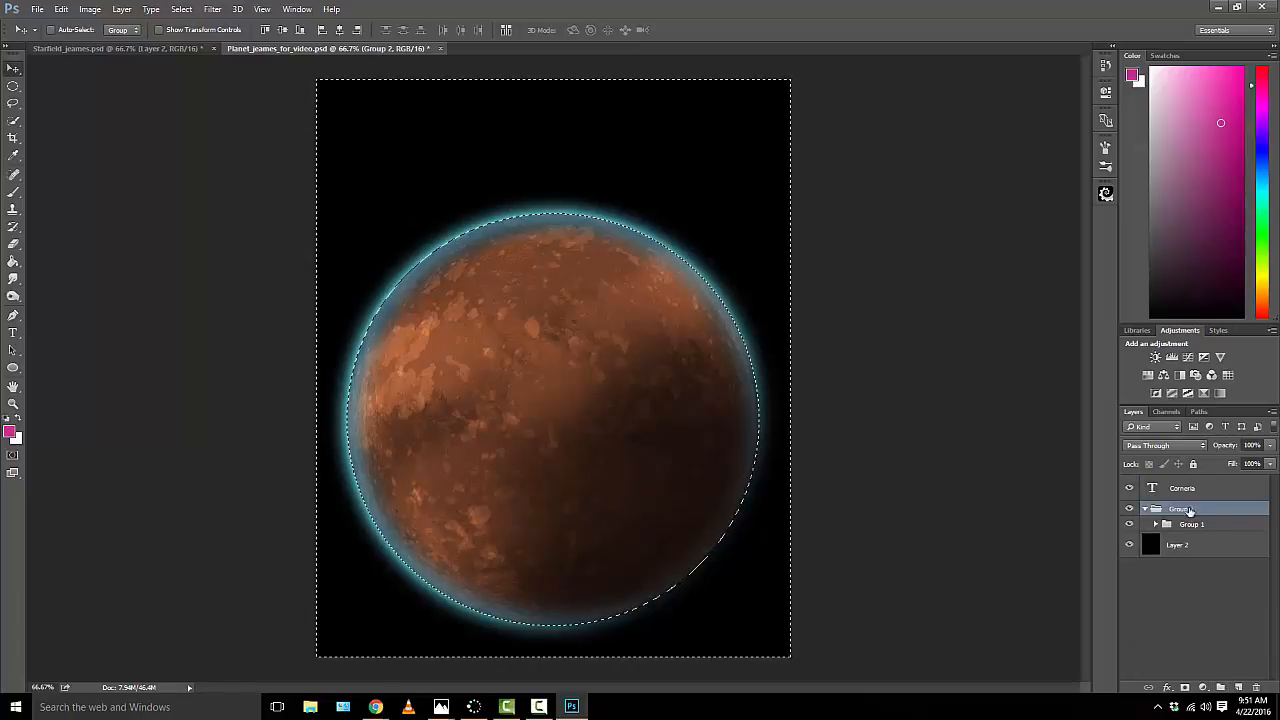
key("ctrl+z")
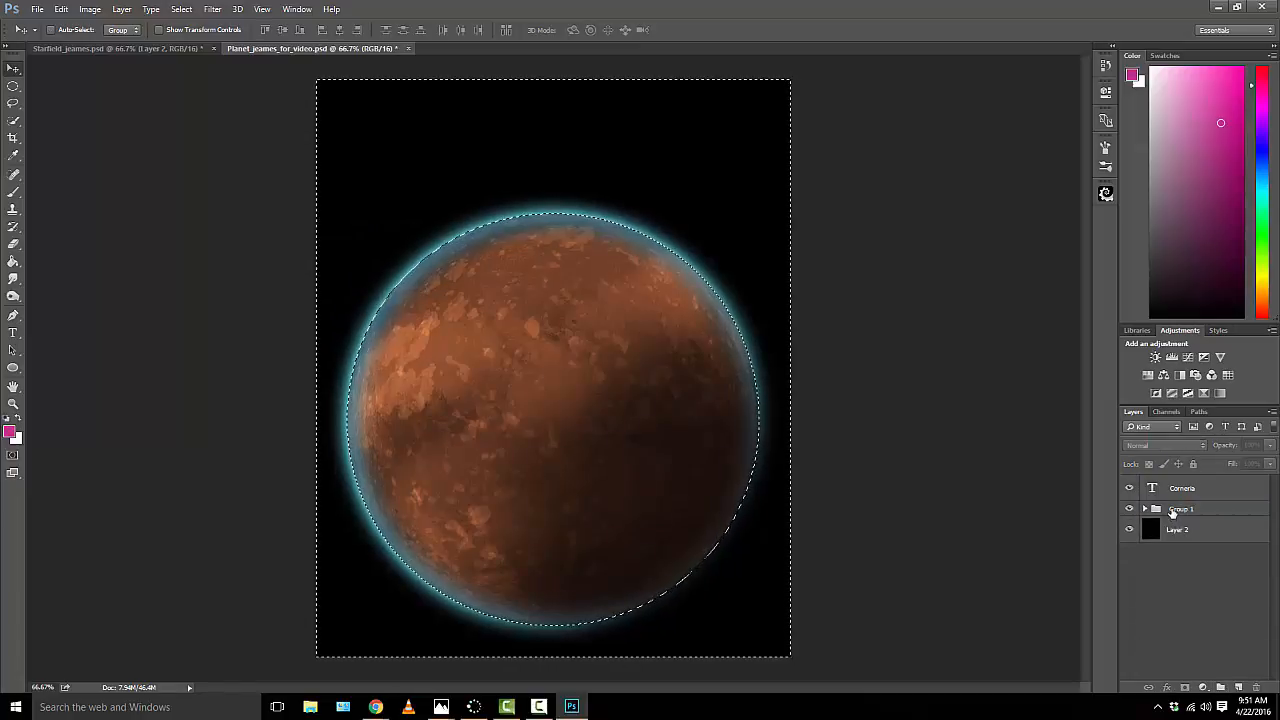
Step: Duplicate Group 1 within Planet_jeames_for_video.psd under the name Group 1 copy
right_click(1173, 512)
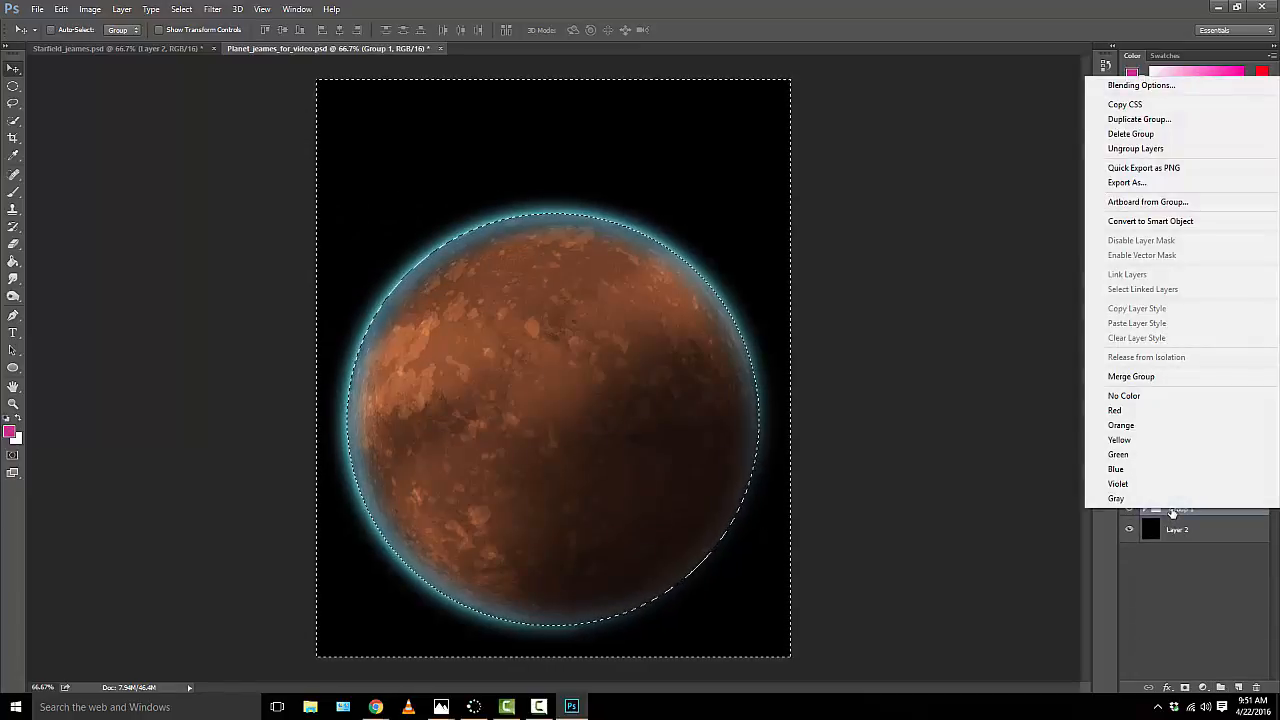
left_click(1215, 120)
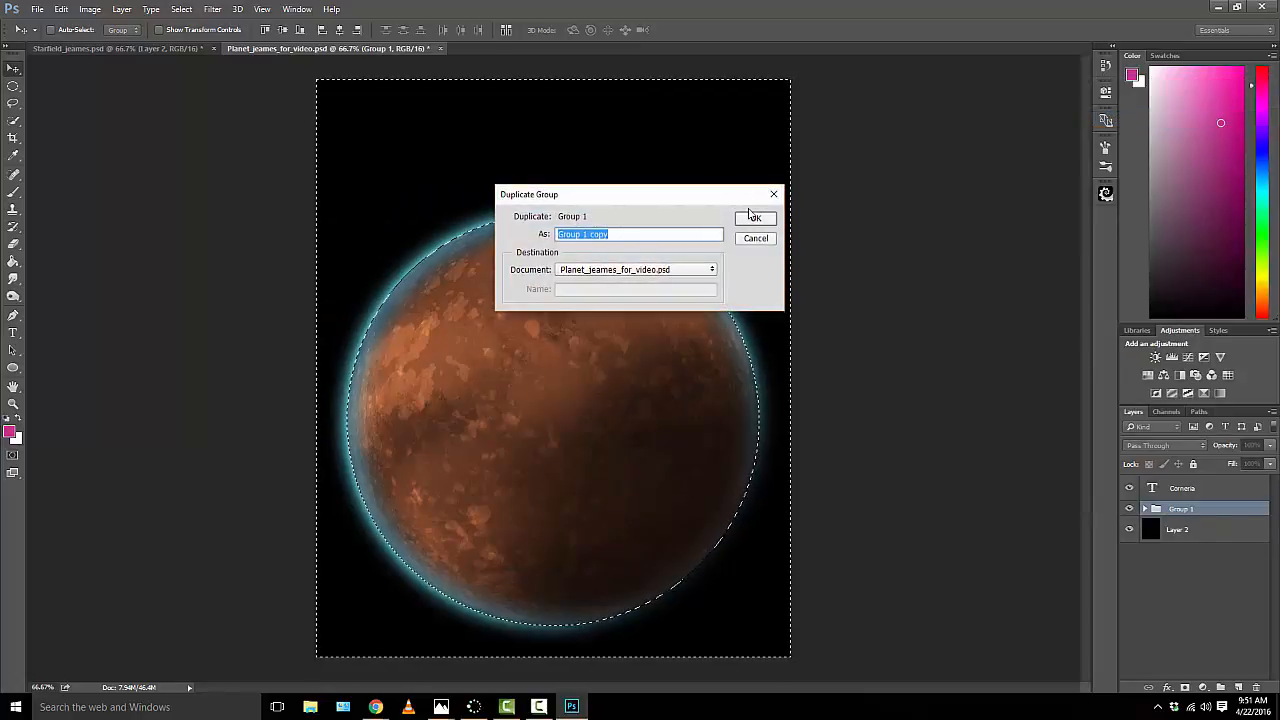
left_click(753, 217)
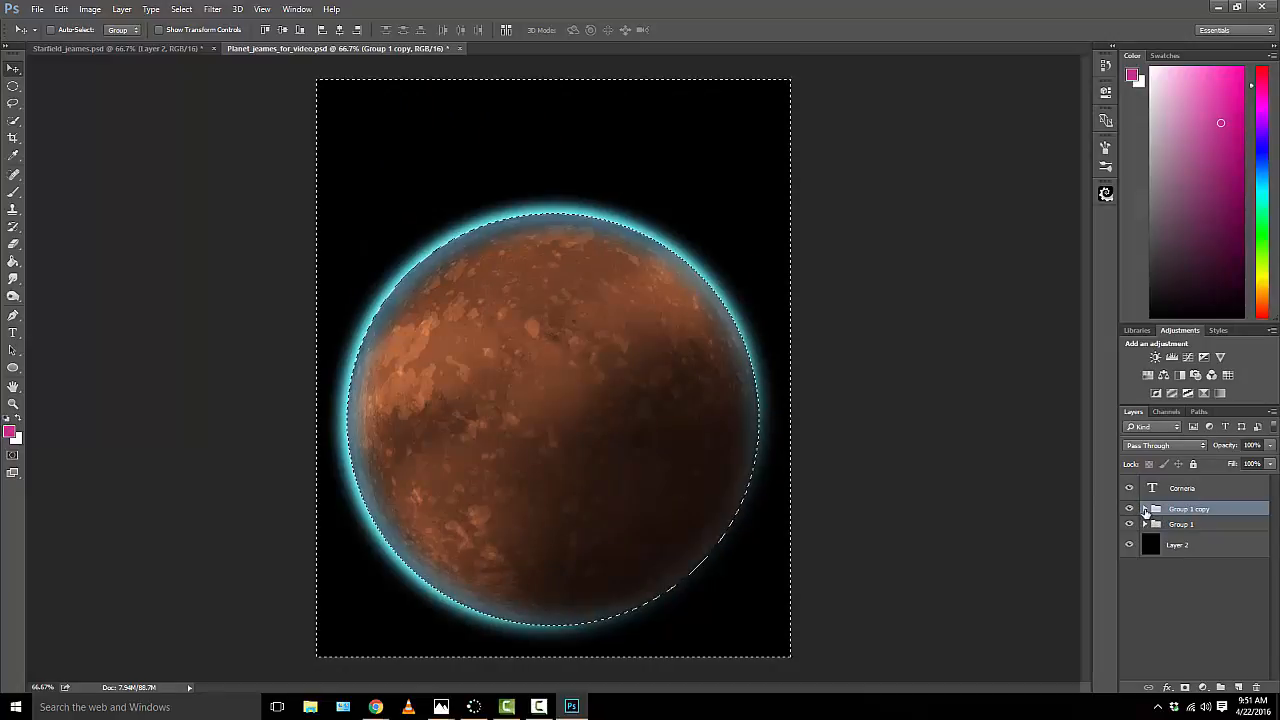
Step: Expand Group 1 copy, select Layer 3 and toggle its visibility to examine the shadow it adds
left_click(1145, 509)
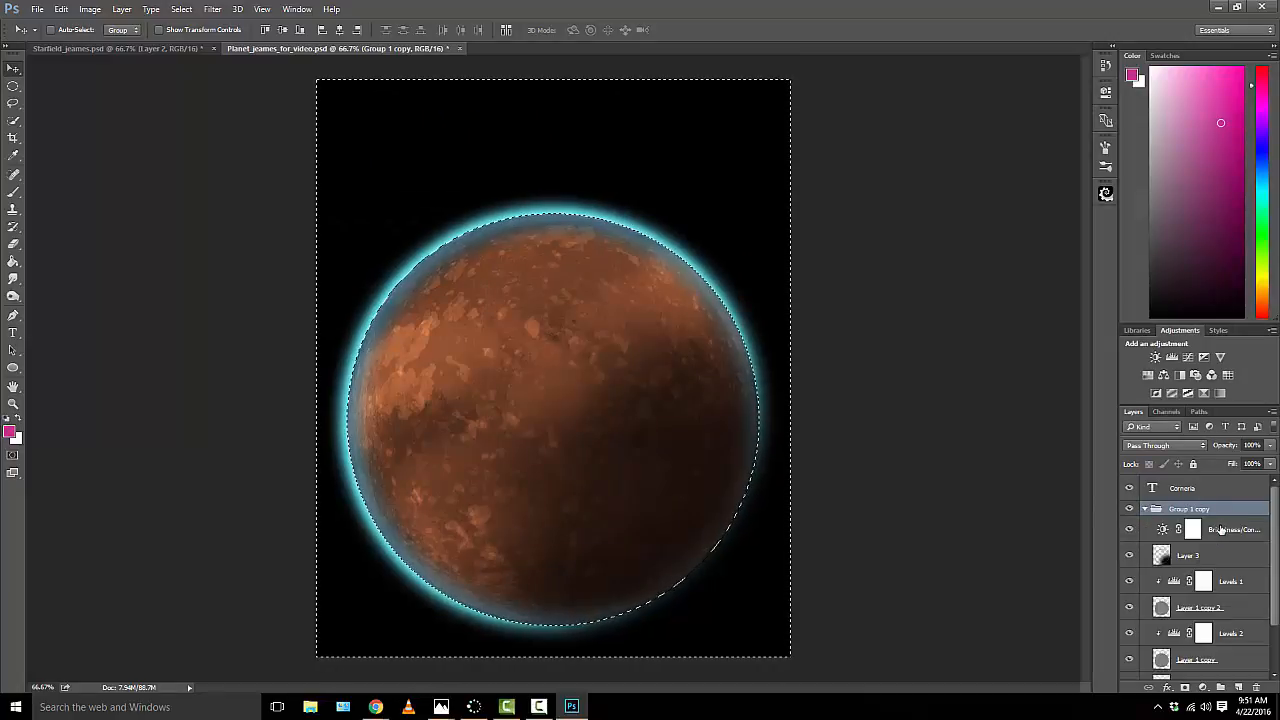
left_click(1218, 559)
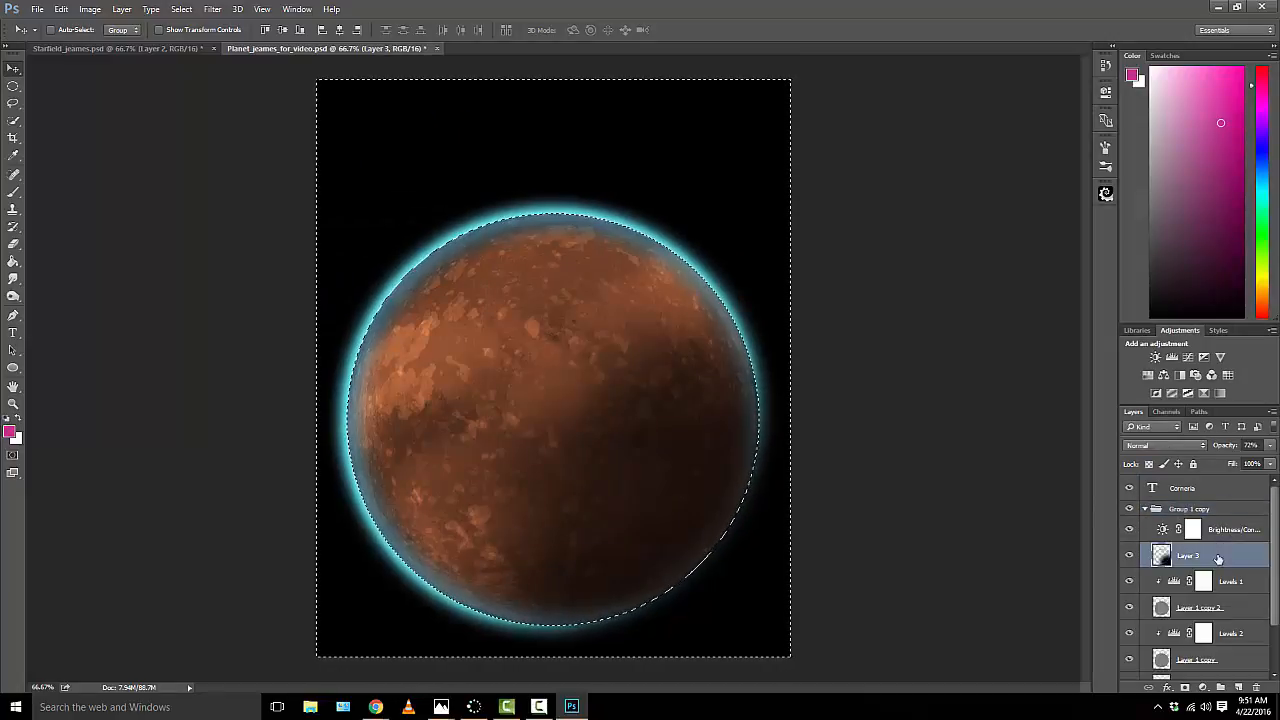
left_click(1129, 556)
left_click(1129, 556)
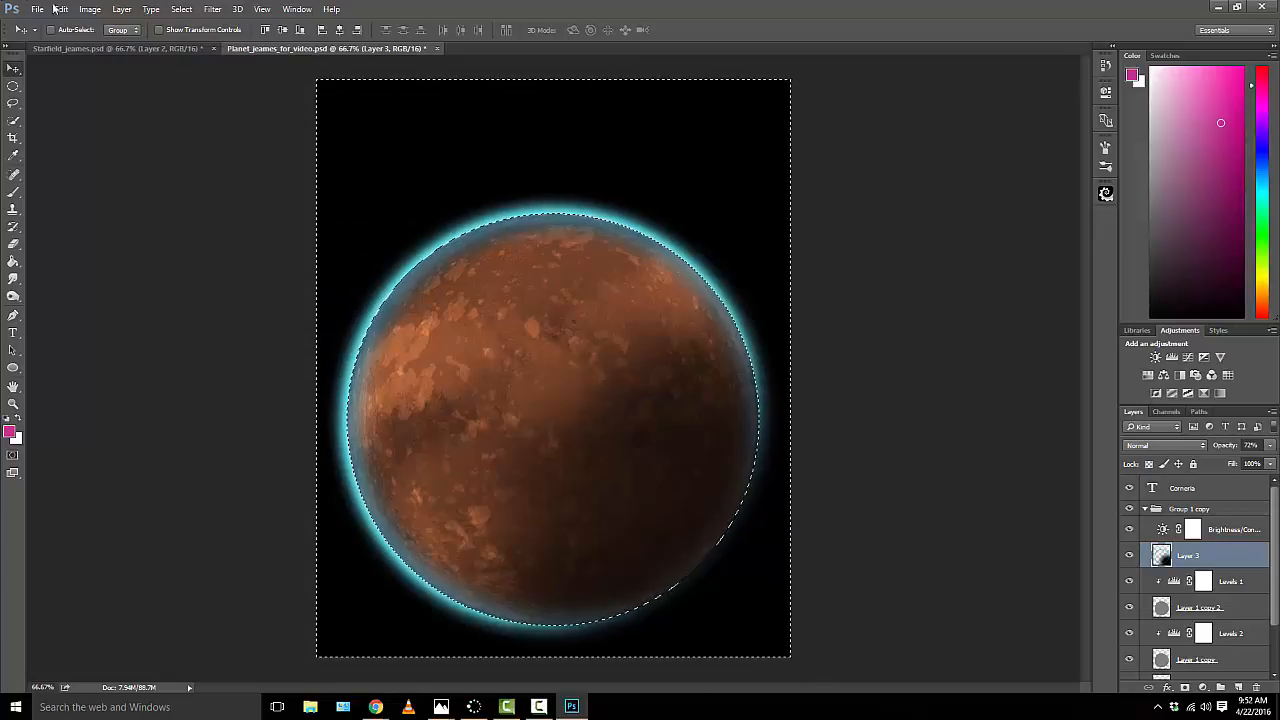
Step: Replace the current selection with the area outside the planet by selecting the pixels of Layer 1 in Group 1 copy and inverting the selection
left_click(181, 9)
left_click(184, 37)
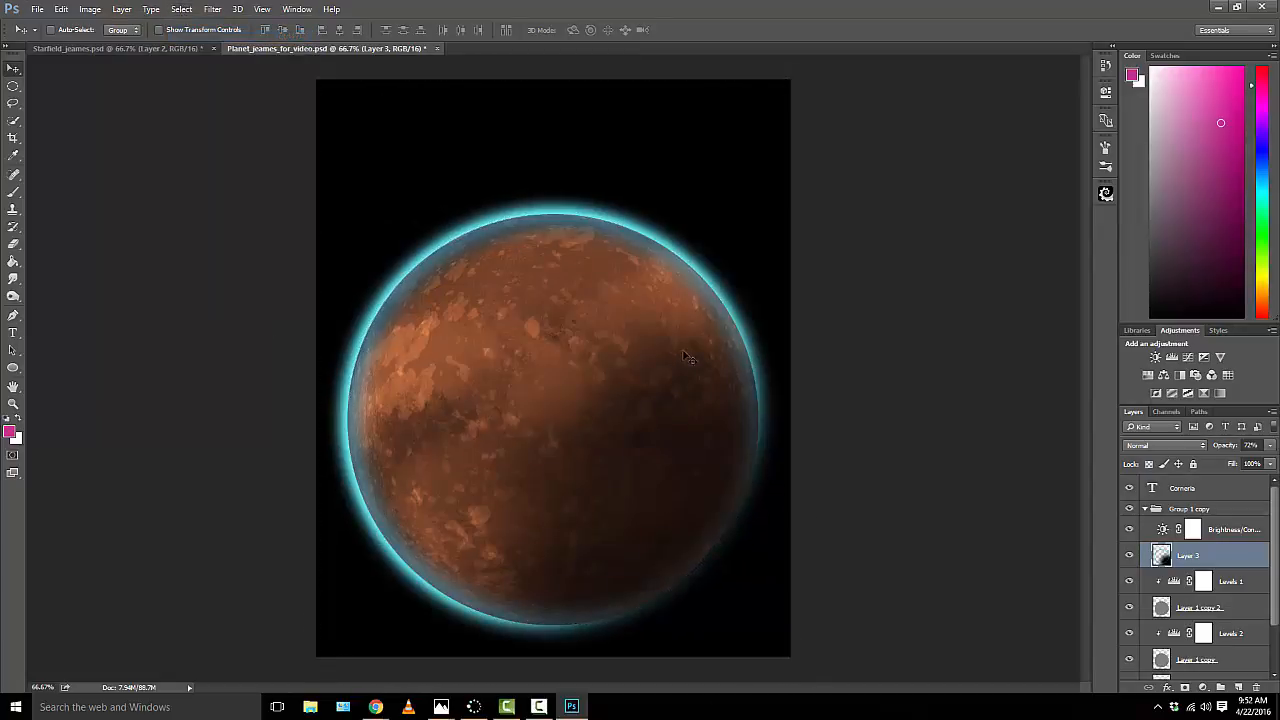
scroll(1176, 585, "down", 2)
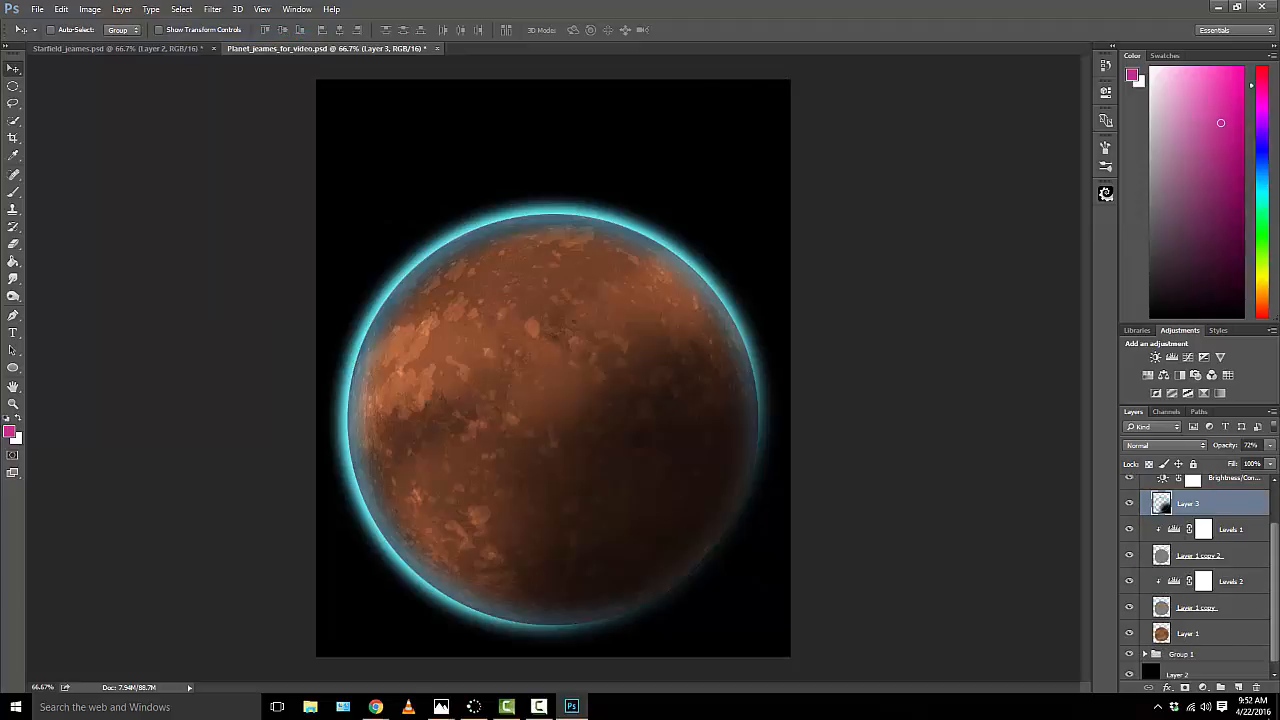
left_click(1199, 636)
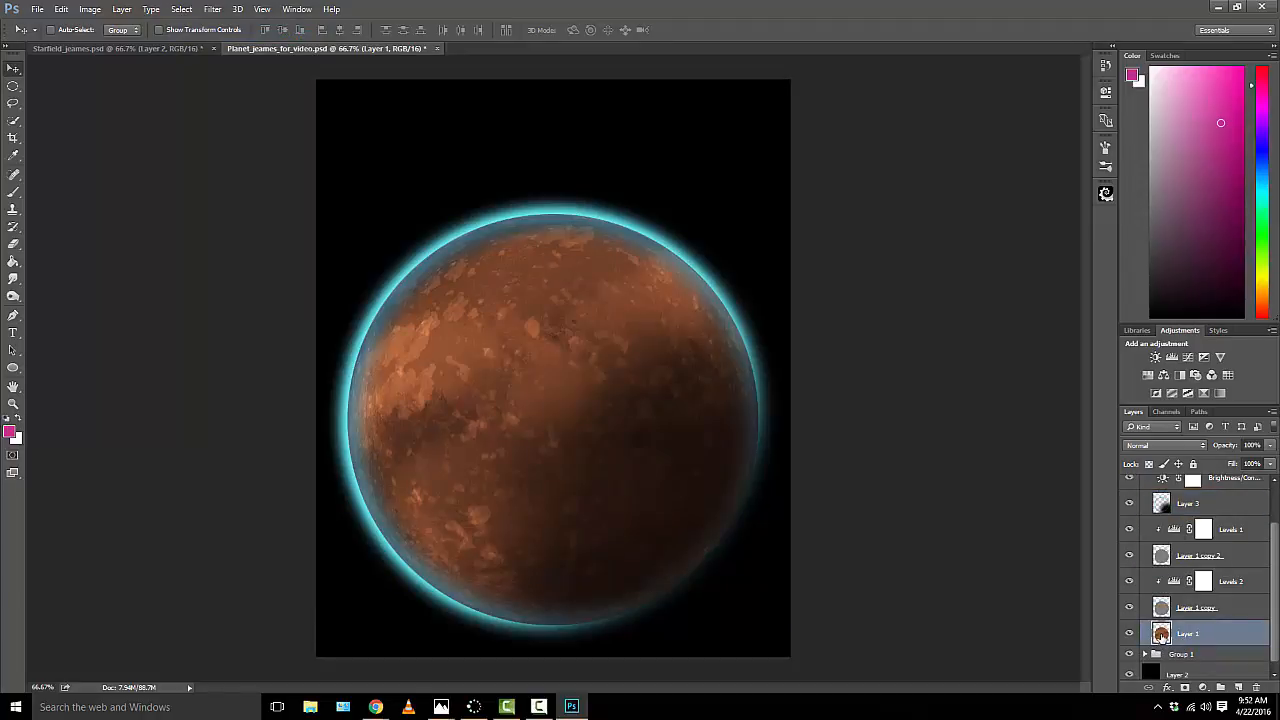
right_click(1161, 634)
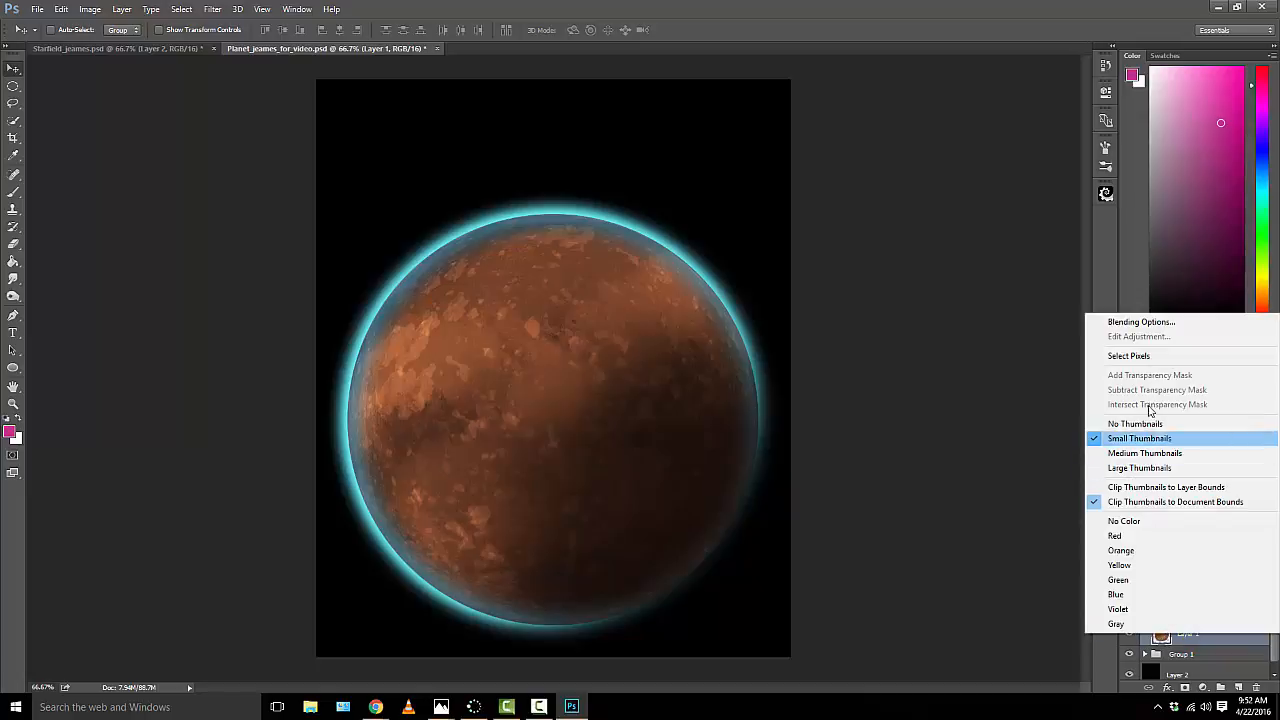
left_click(1155, 357)
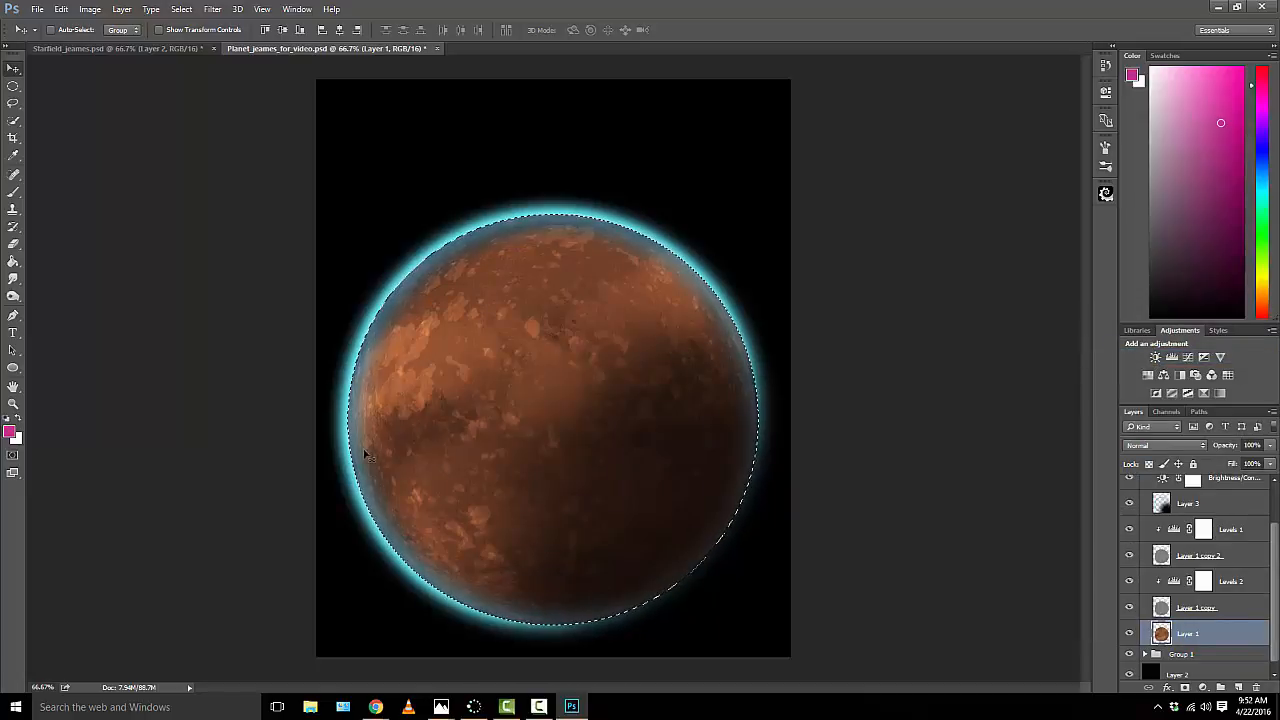
left_click(181, 9)
left_click(195, 62)
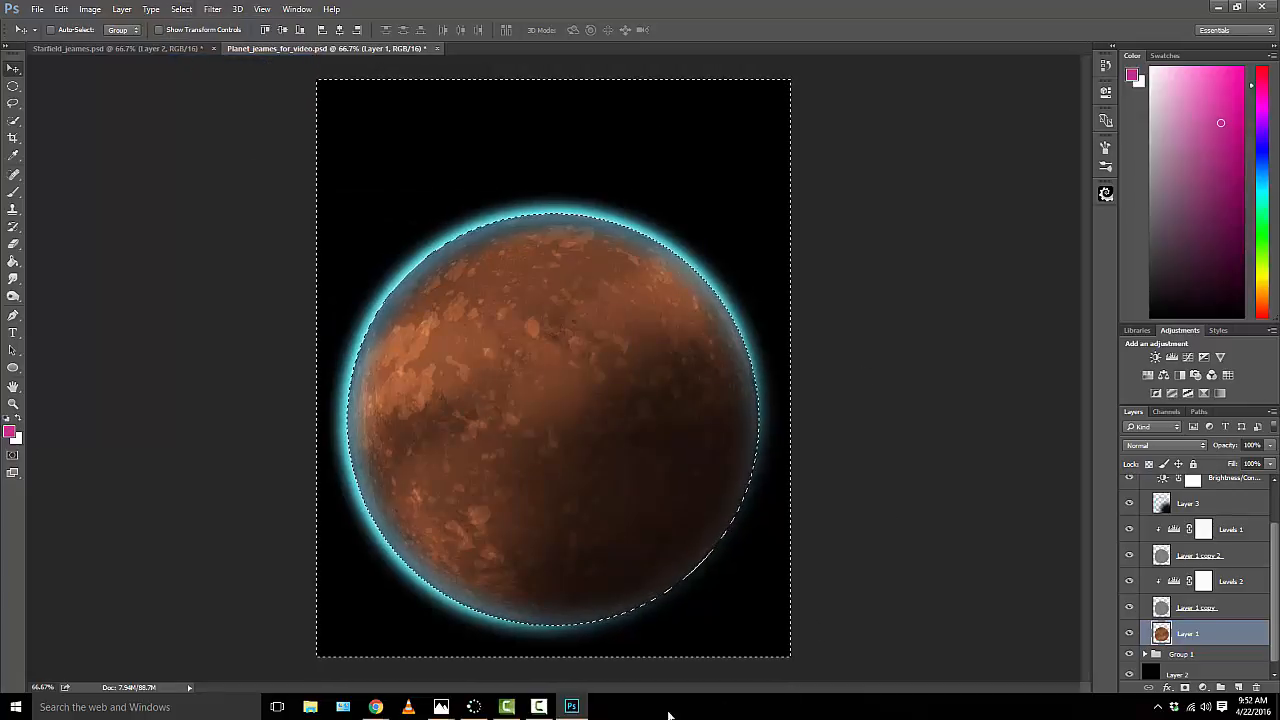
Step: Erase the shadow on Layer 3 of Group 1 copy that spills outside the planet, and clear the selection
left_click(13, 244)
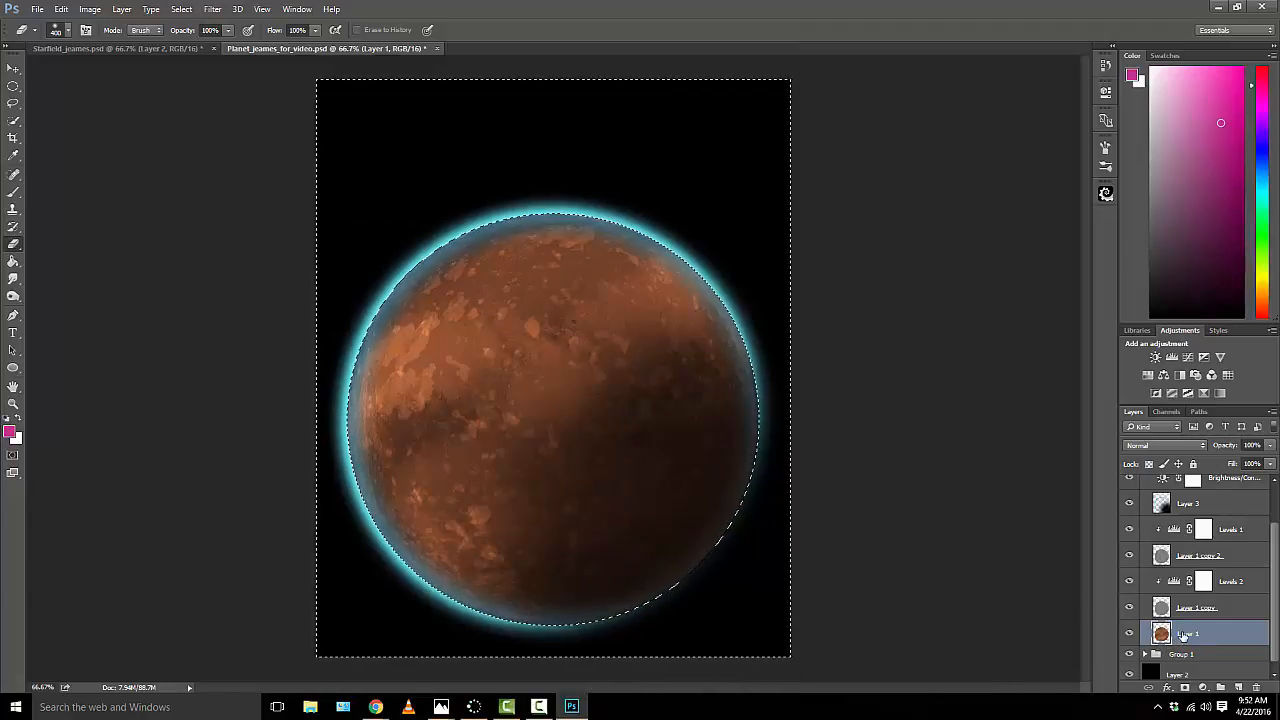
left_click(1194, 512)
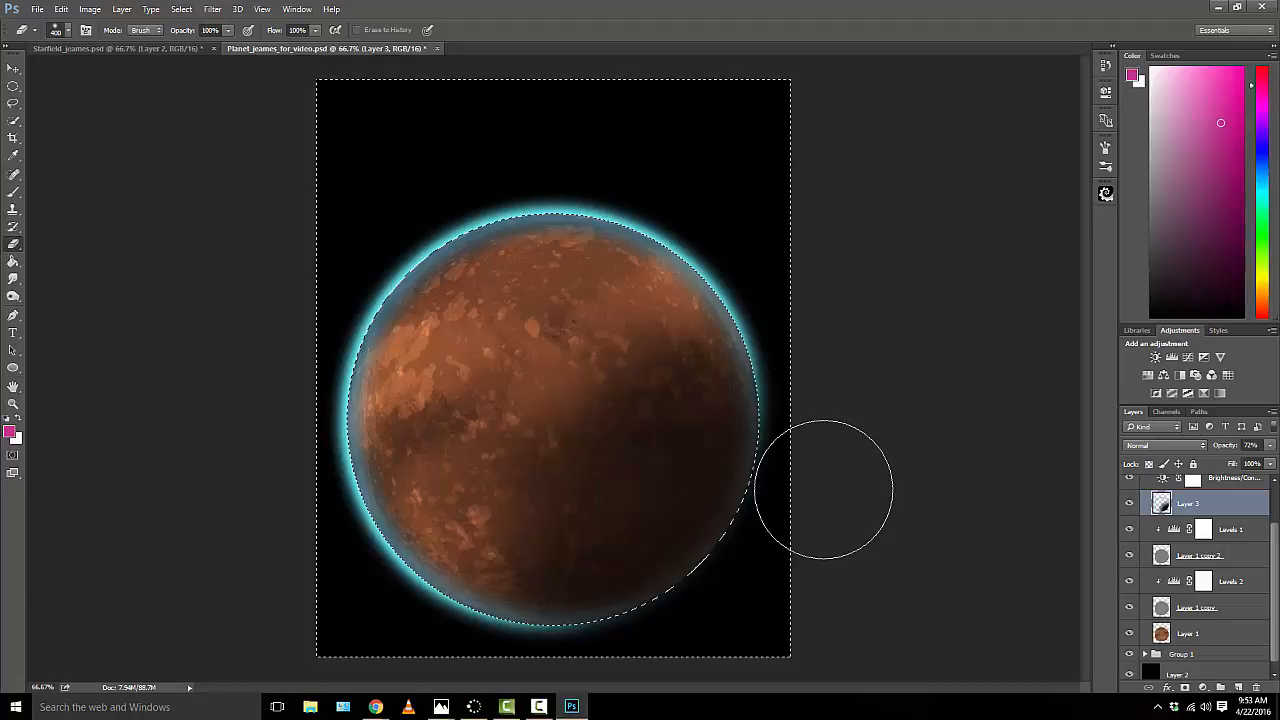
left_click(181, 9)
left_click(195, 37)
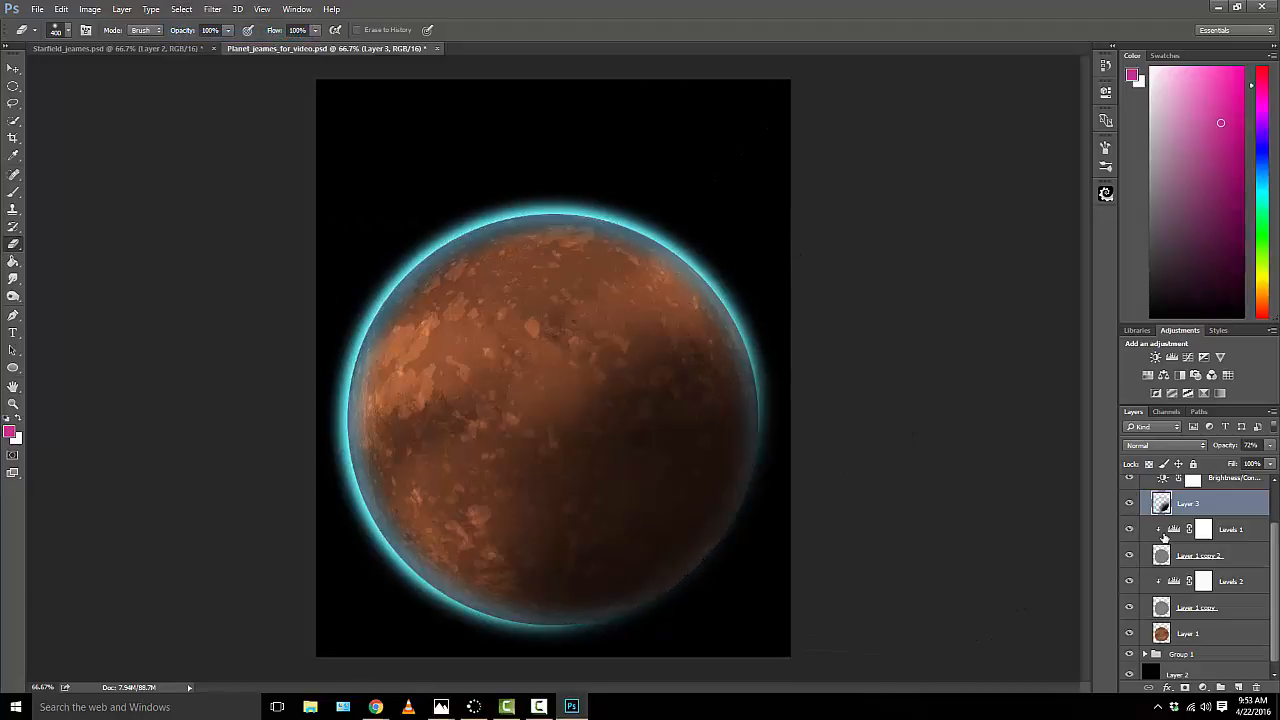
Step: Merge all layers in Group 1 copy, from the Brightness/Contrast 1 adjustment down to Layer 1, into one layer
scroll(1180, 540, "up", 2)
left_click(1228, 532)
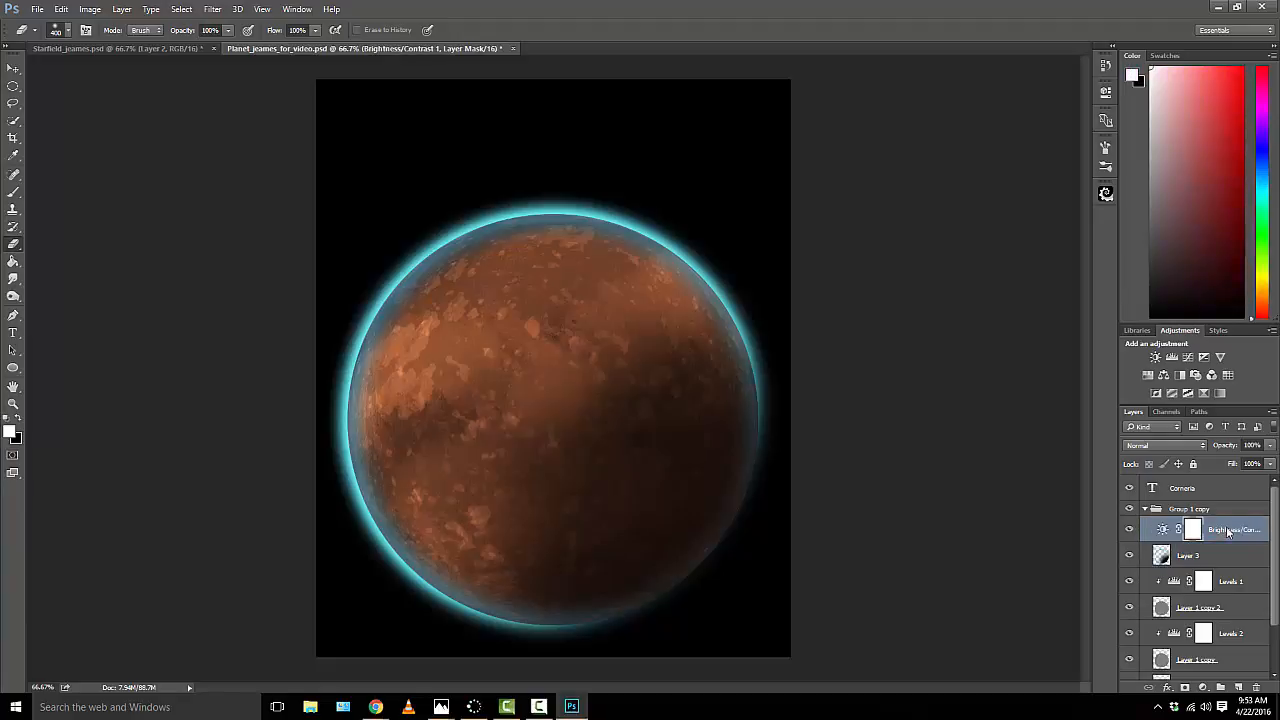
scroll(1226, 530, "down", 3)
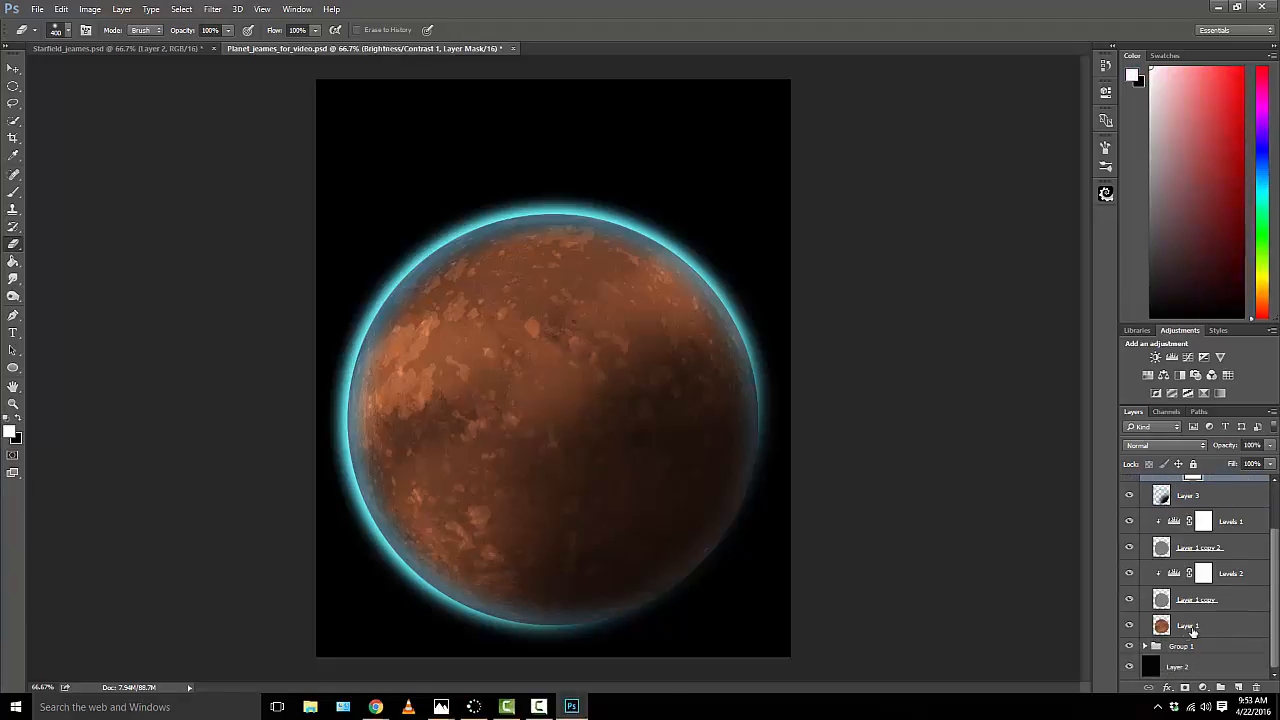
left_click(1192, 628, "shift")
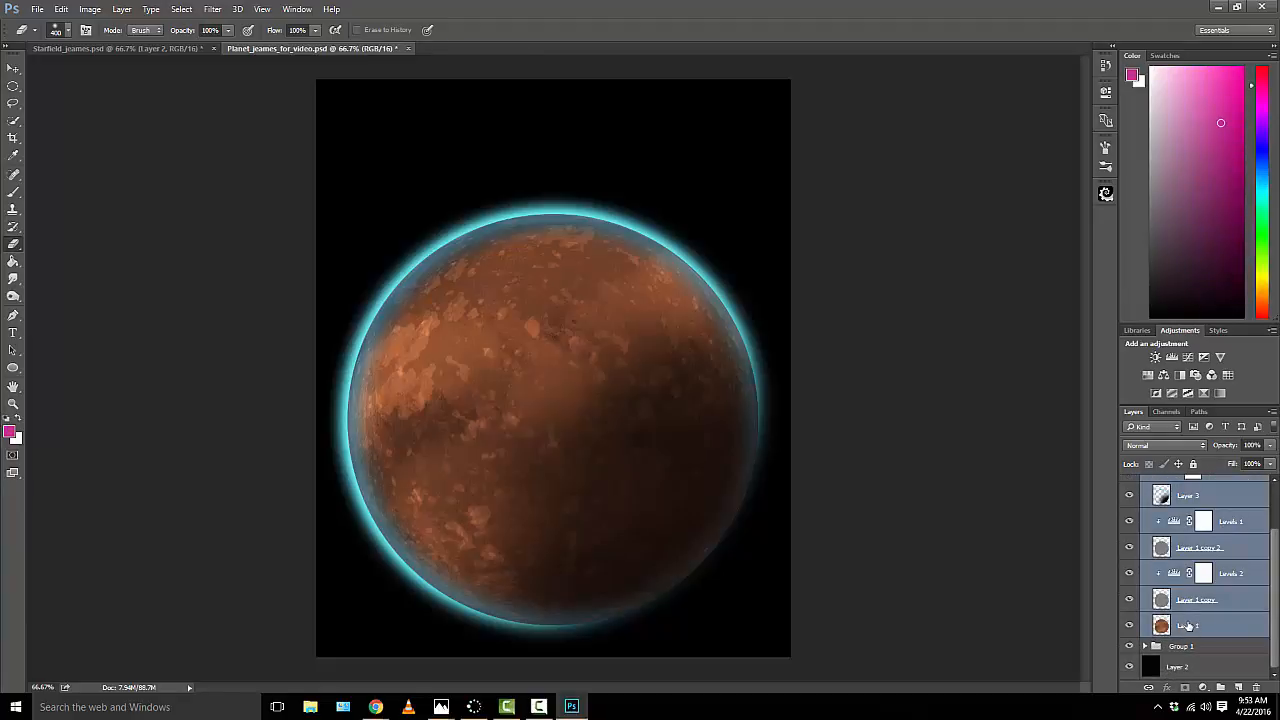
right_click(1188, 627)
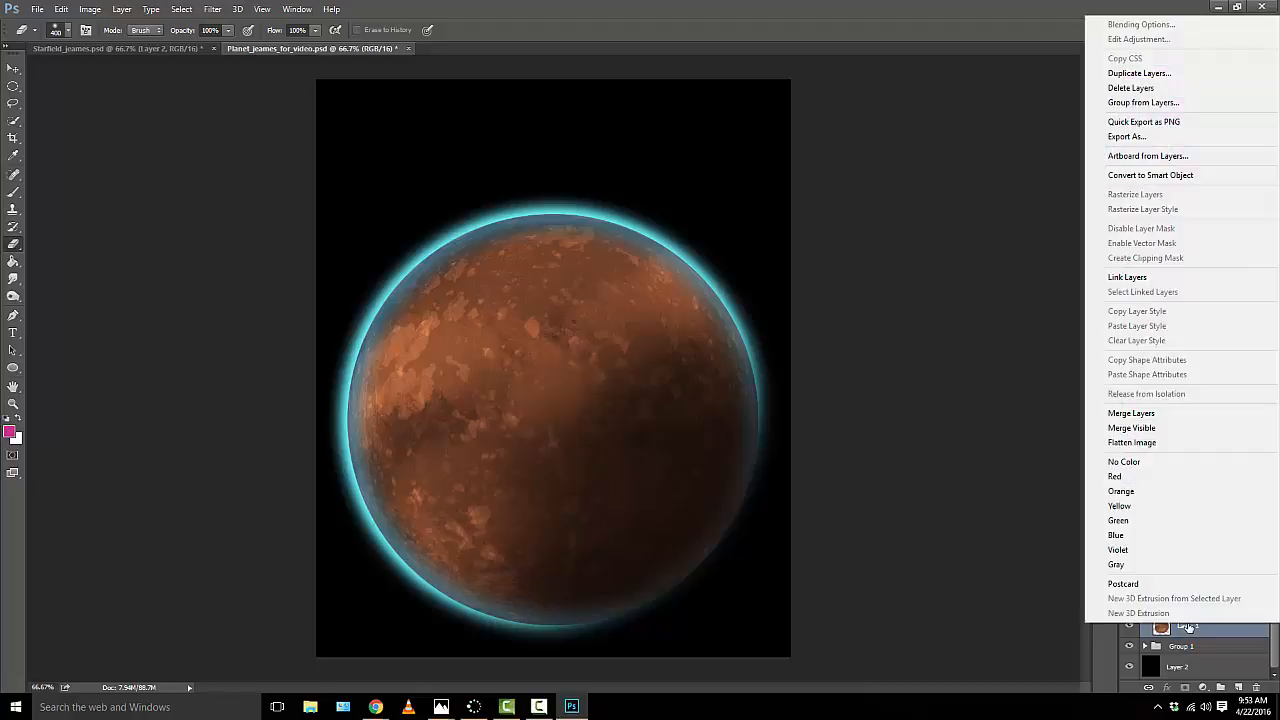
left_click(1191, 418)
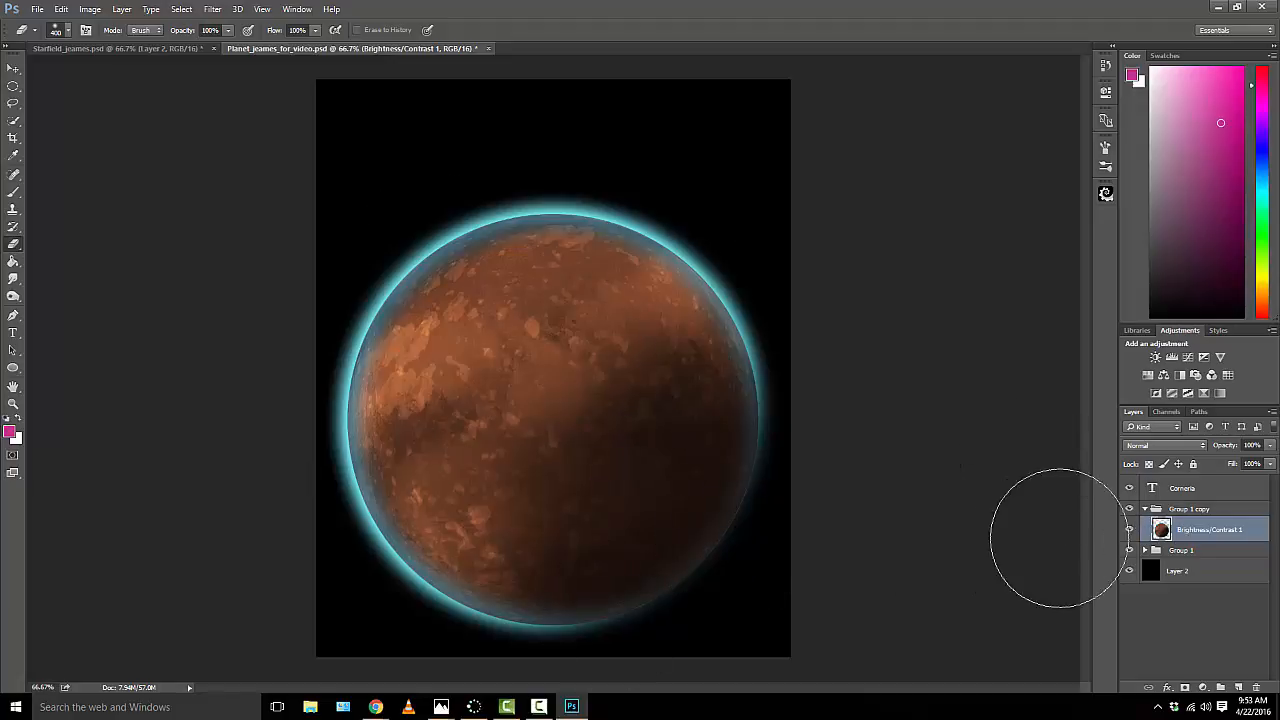
left_click(1145, 550)
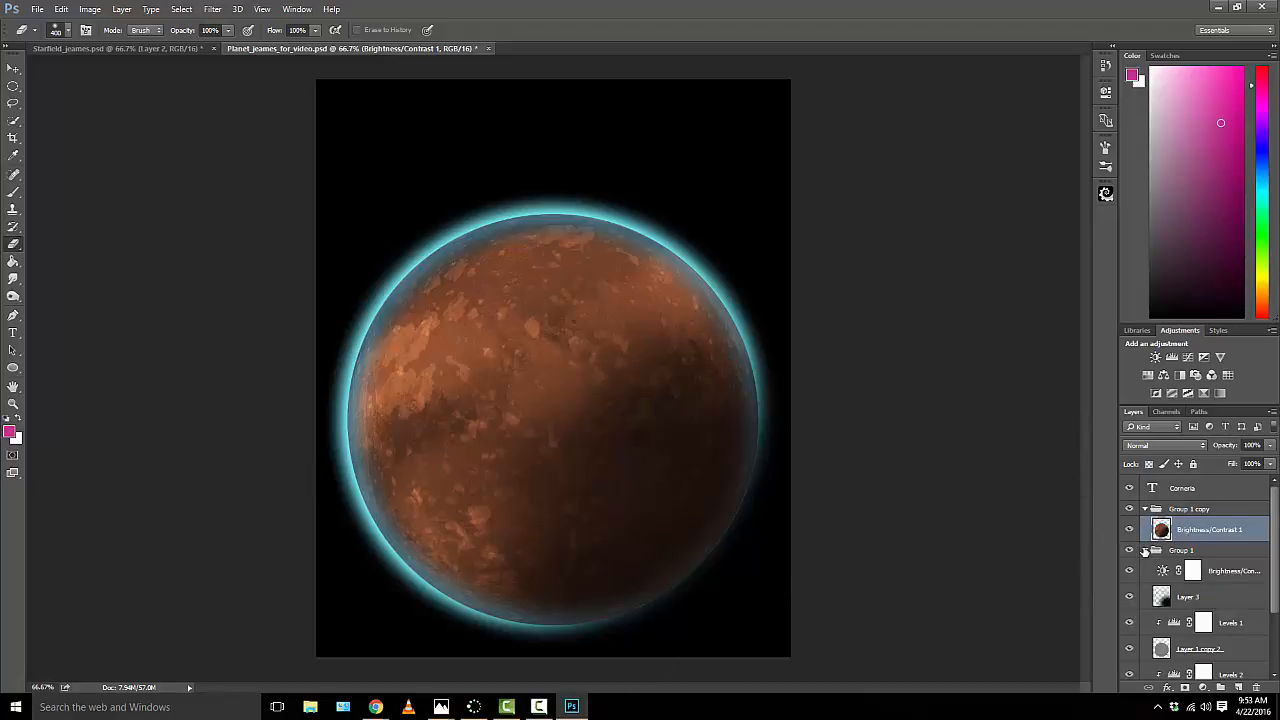
left_click(1145, 550)
left_click(1145, 550)
left_click(1145, 550)
Step: Delete only the Group 1 copy folder, keeping the merged planet layer inside it
left_click(1197, 511)
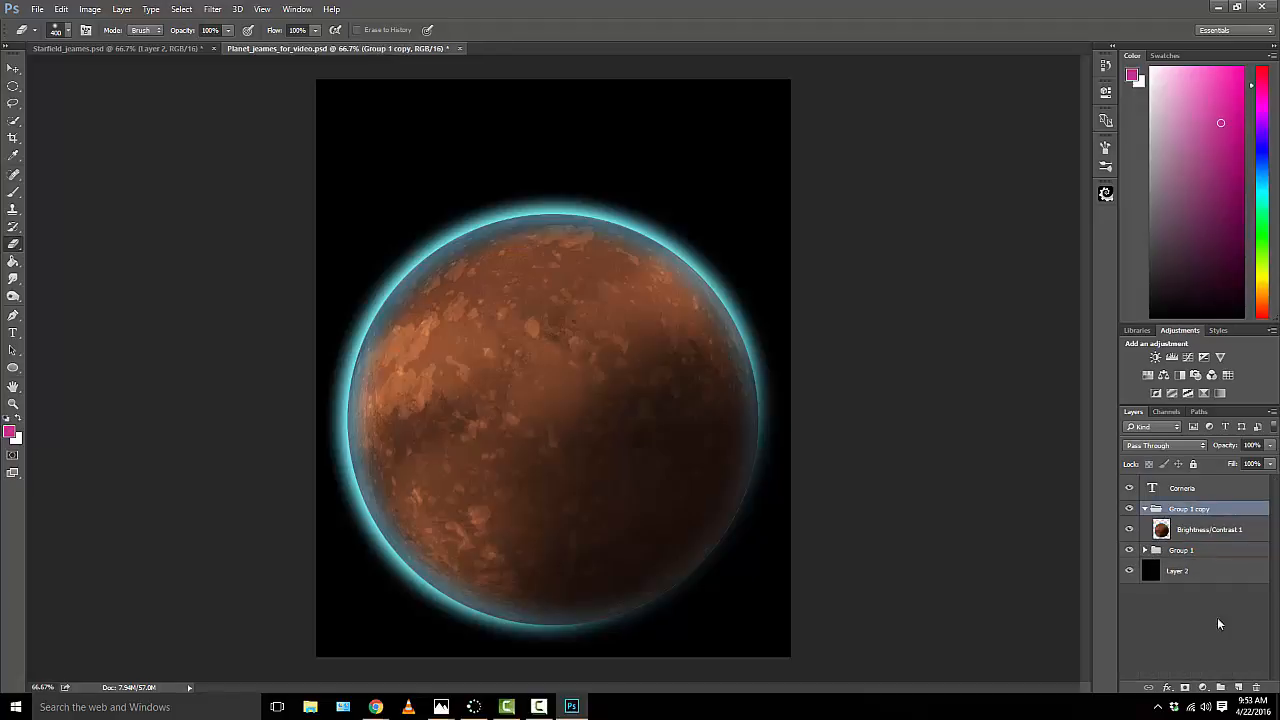
left_click(1255, 687)
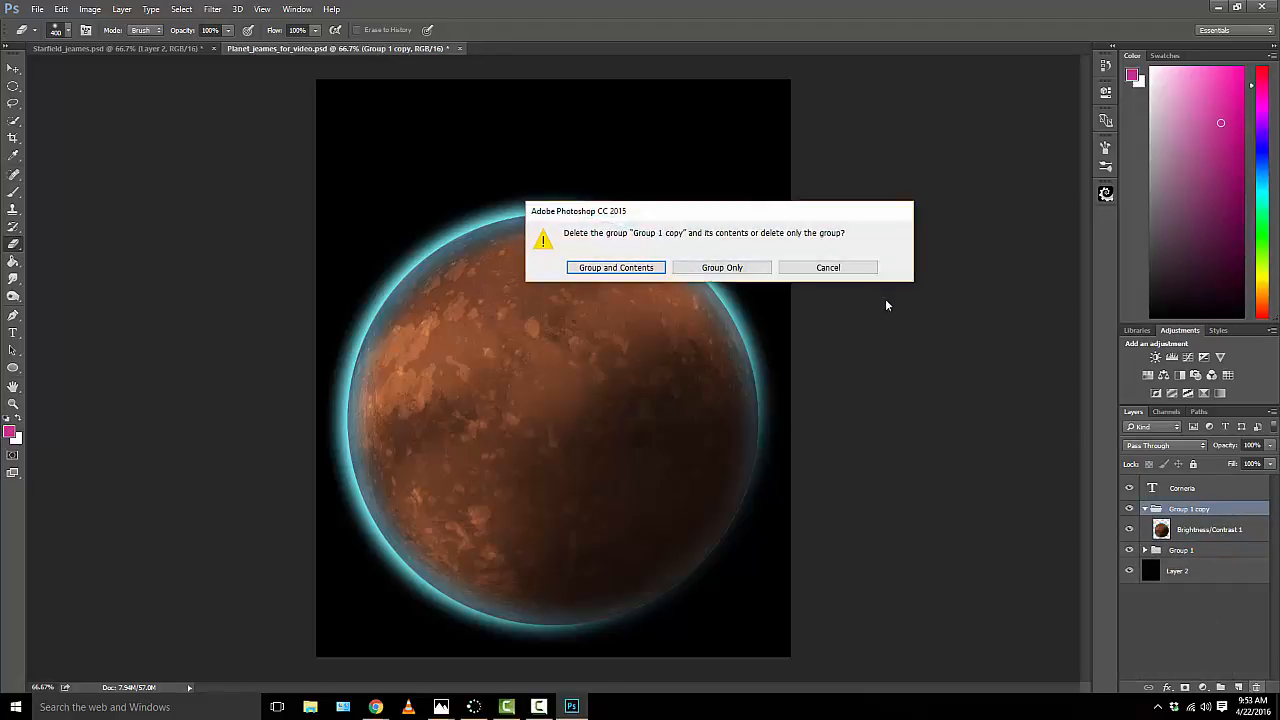
left_click(746, 268)
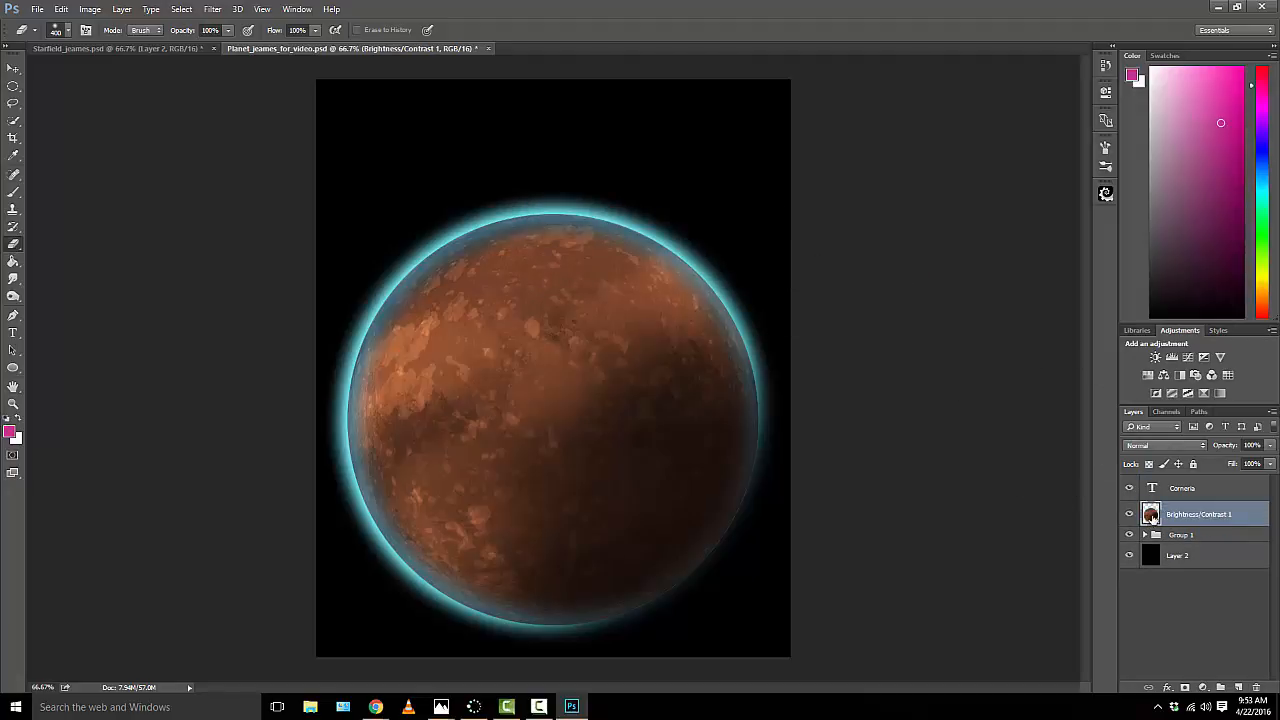
Step: Hide the Corneria text layer, Group 1 and the black Layer 2 so only the merged planet shows
left_click(1129, 488)
left_click(1129, 535)
left_click(1129, 555)
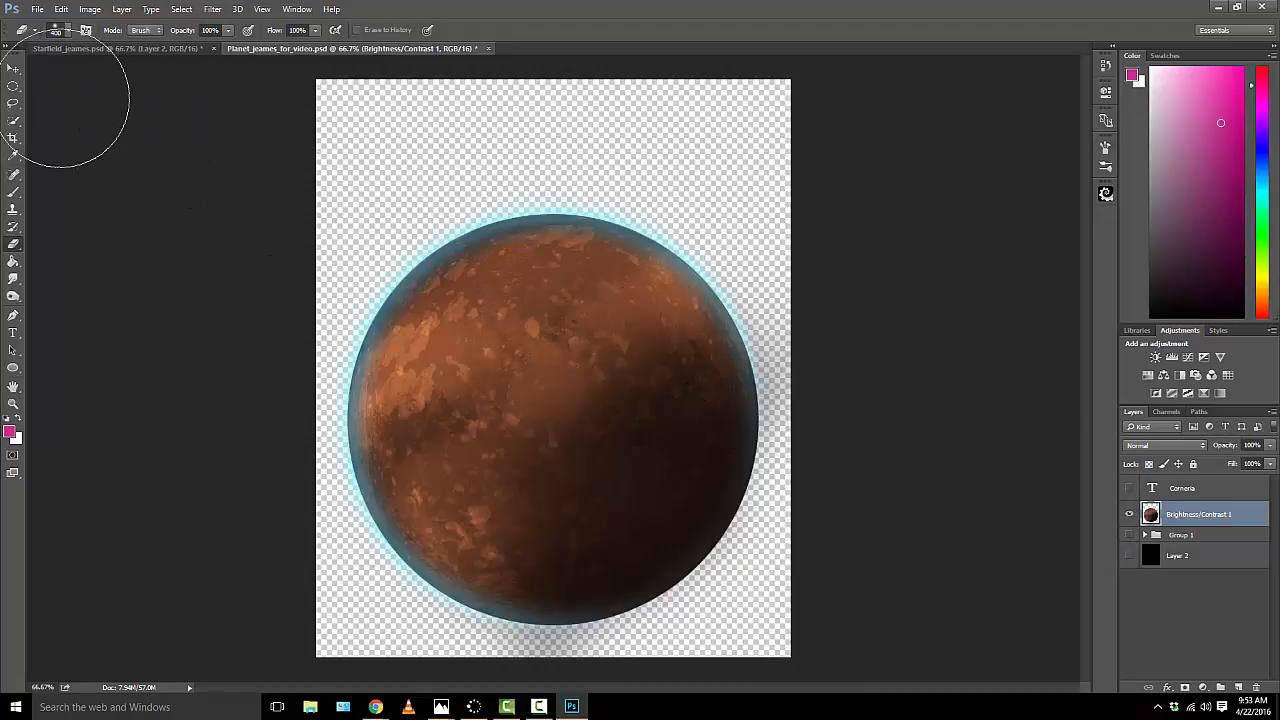
Step: Copy the merged planet layer into Starfield_jeames.psd with the Move tool and place it above Layer 1 in the layer order
left_click(13, 68)
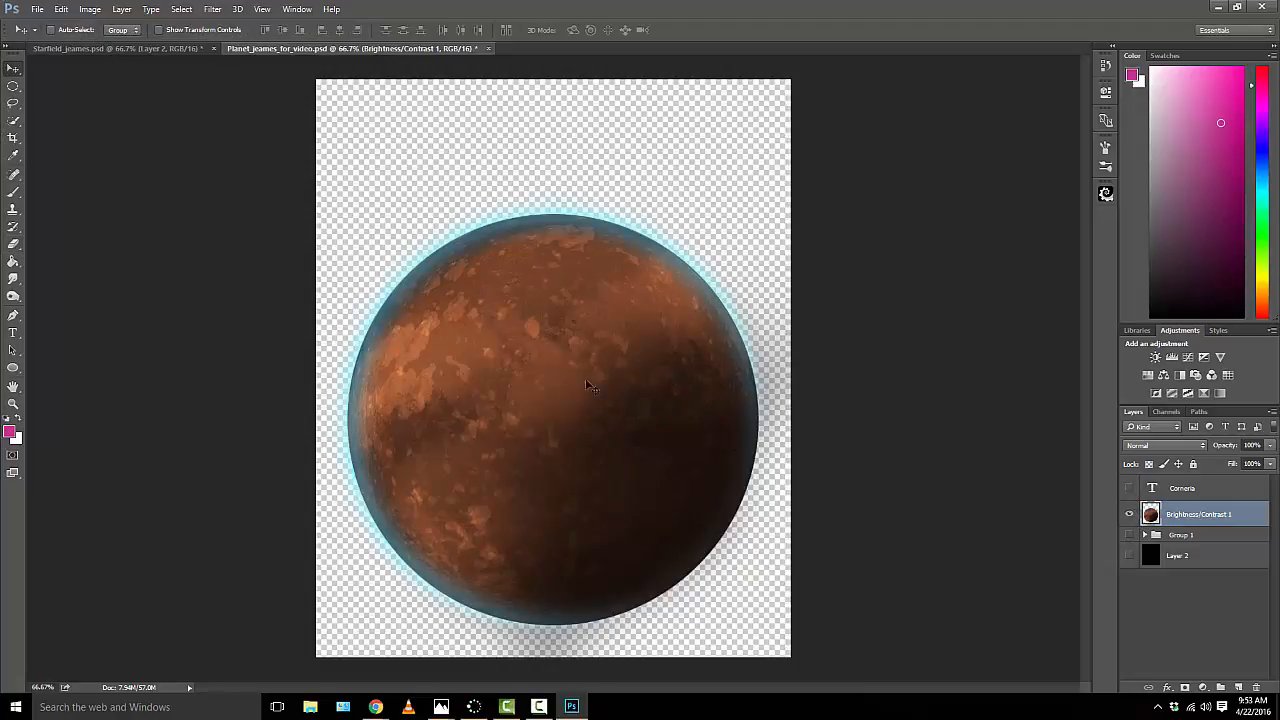
left_click_drag(574, 367, 562, 390)
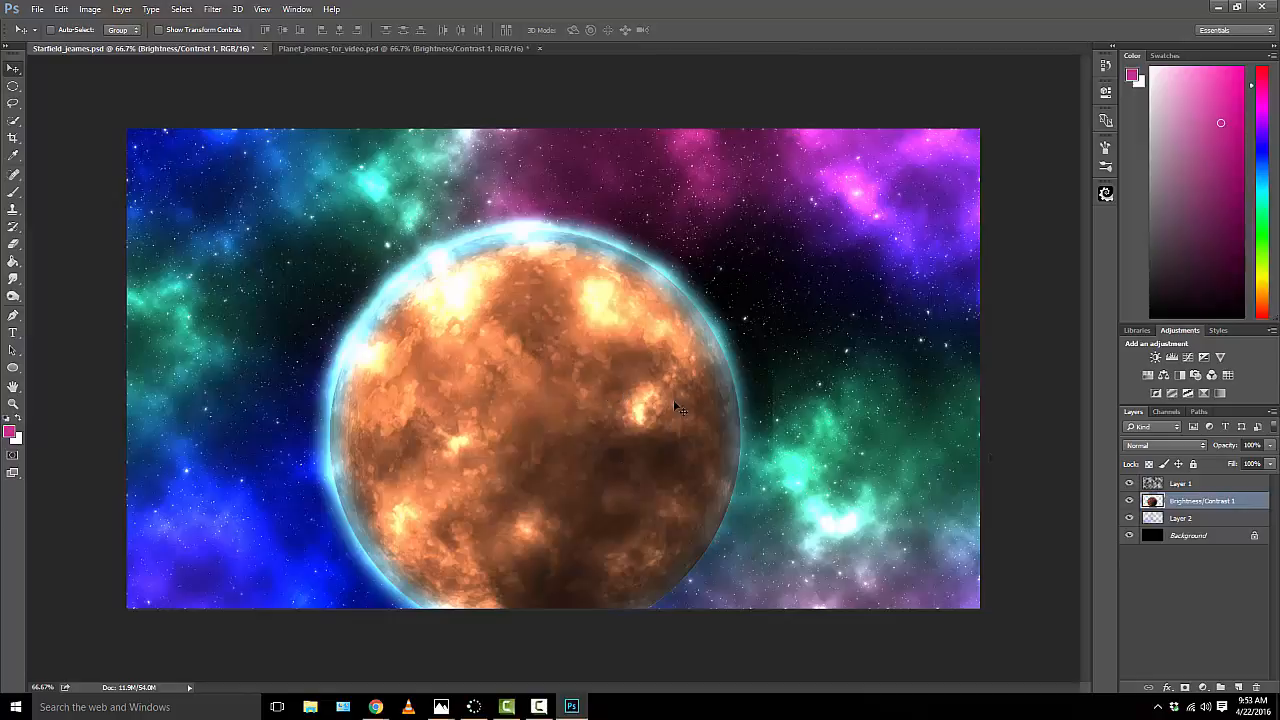
left_click_drag(1192, 505, 1165, 477)
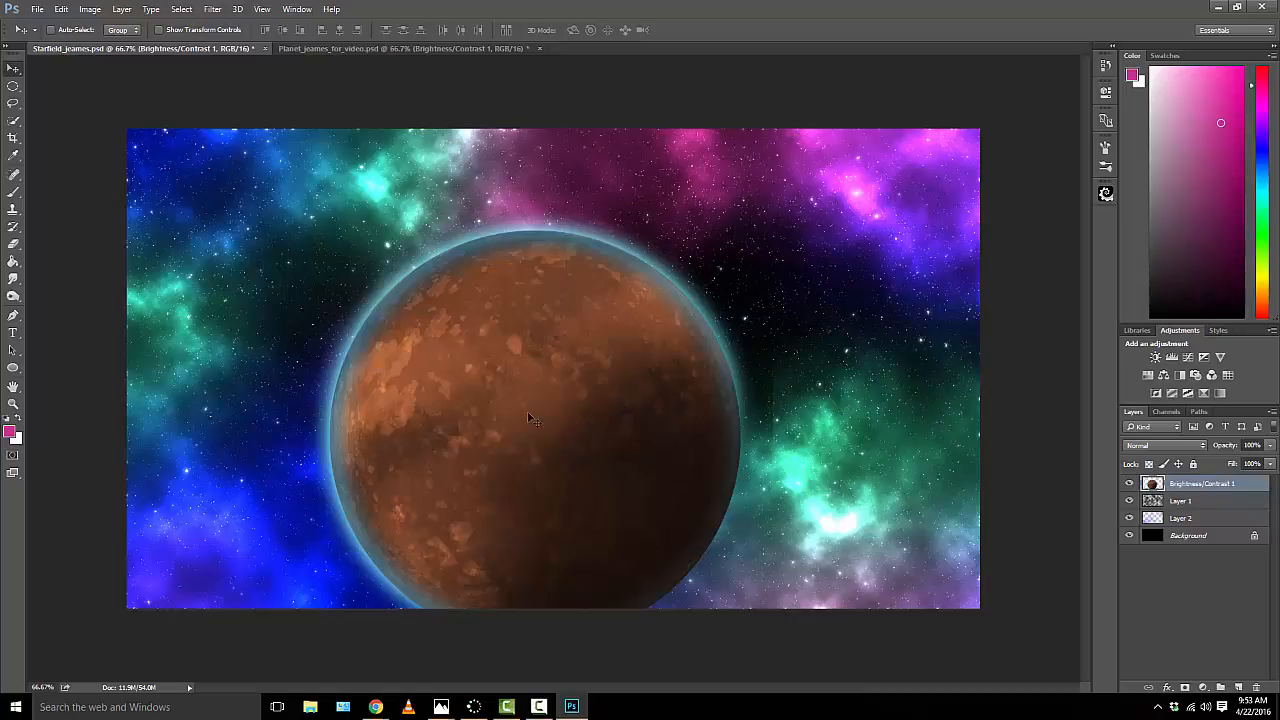
Step: Scale the planet layer proportionally to about 37% and place it in the right part of the starfield, just above the bright green nebula
left_click_drag(527, 411, 586, 381)
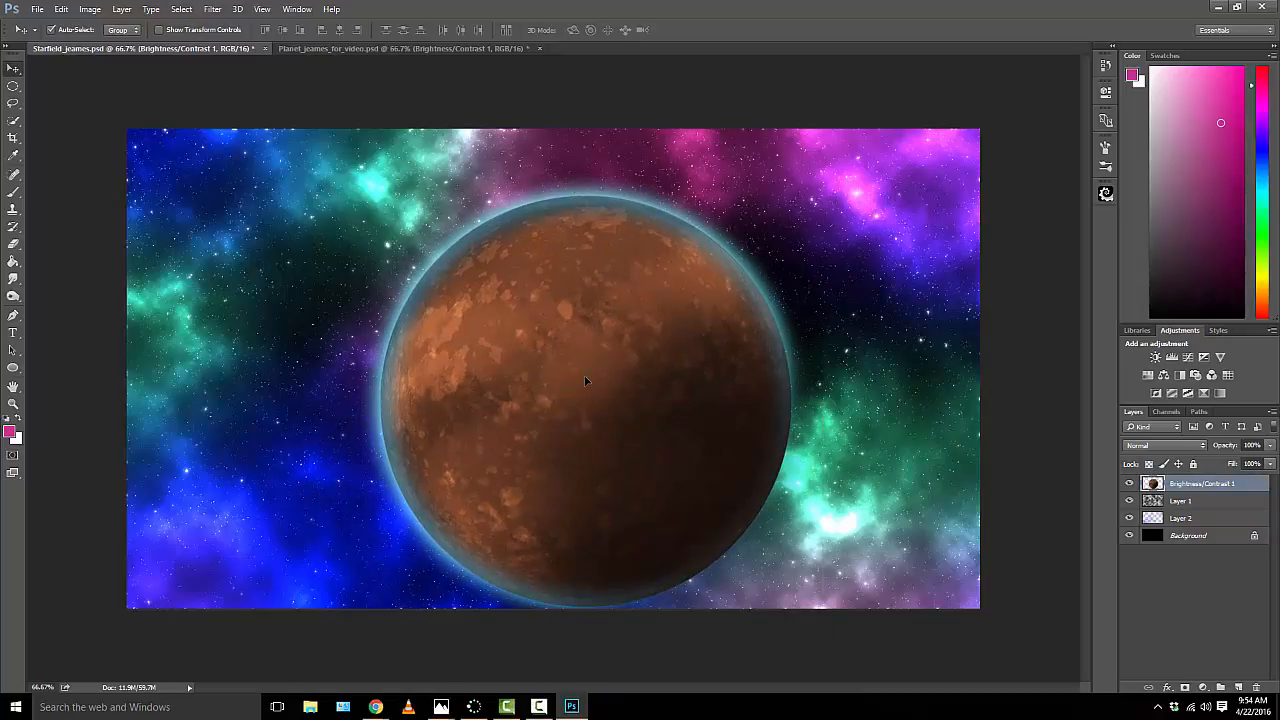
key("ctrl+t")
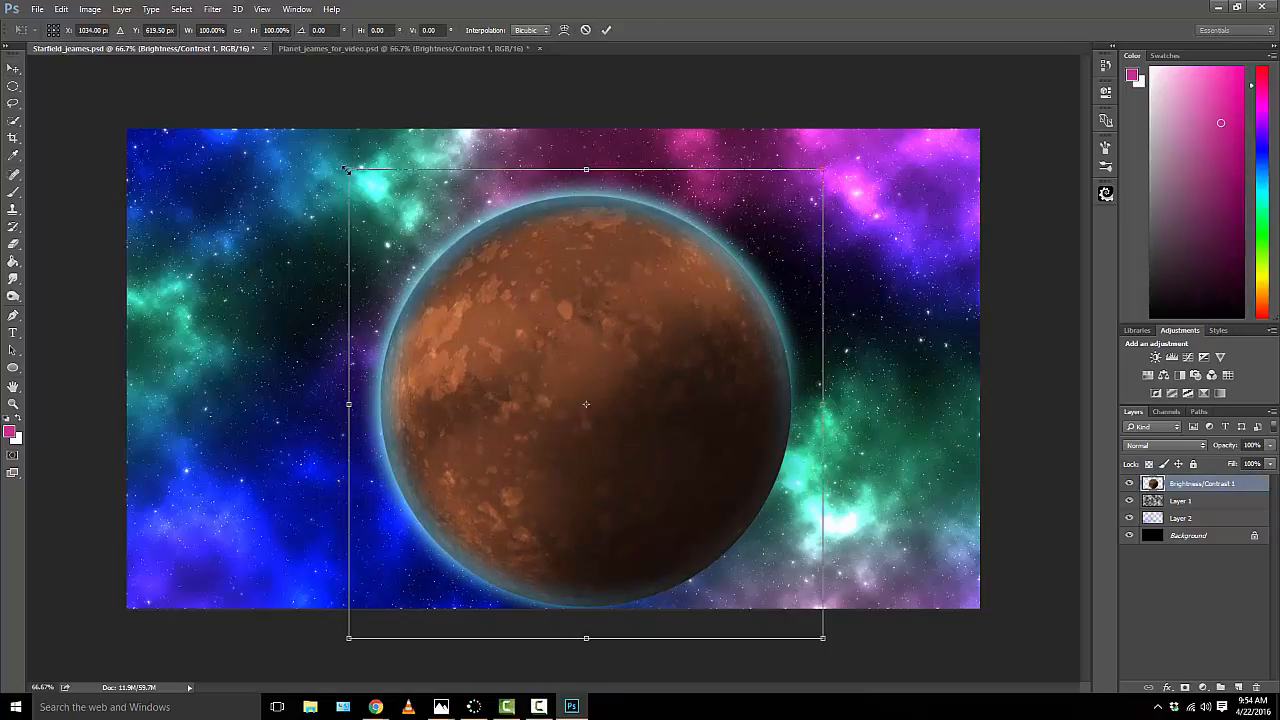
left_click_drag(347, 171, 650, 467)
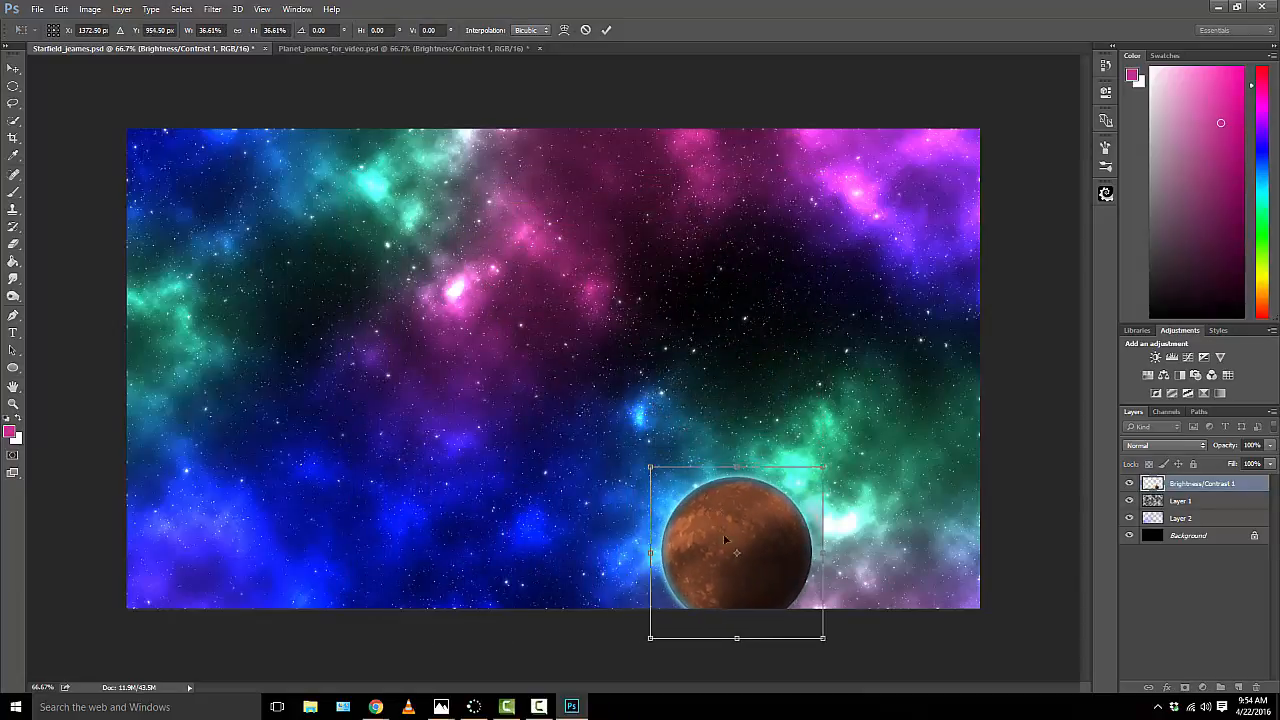
left_click_drag(725, 540, 825, 378)
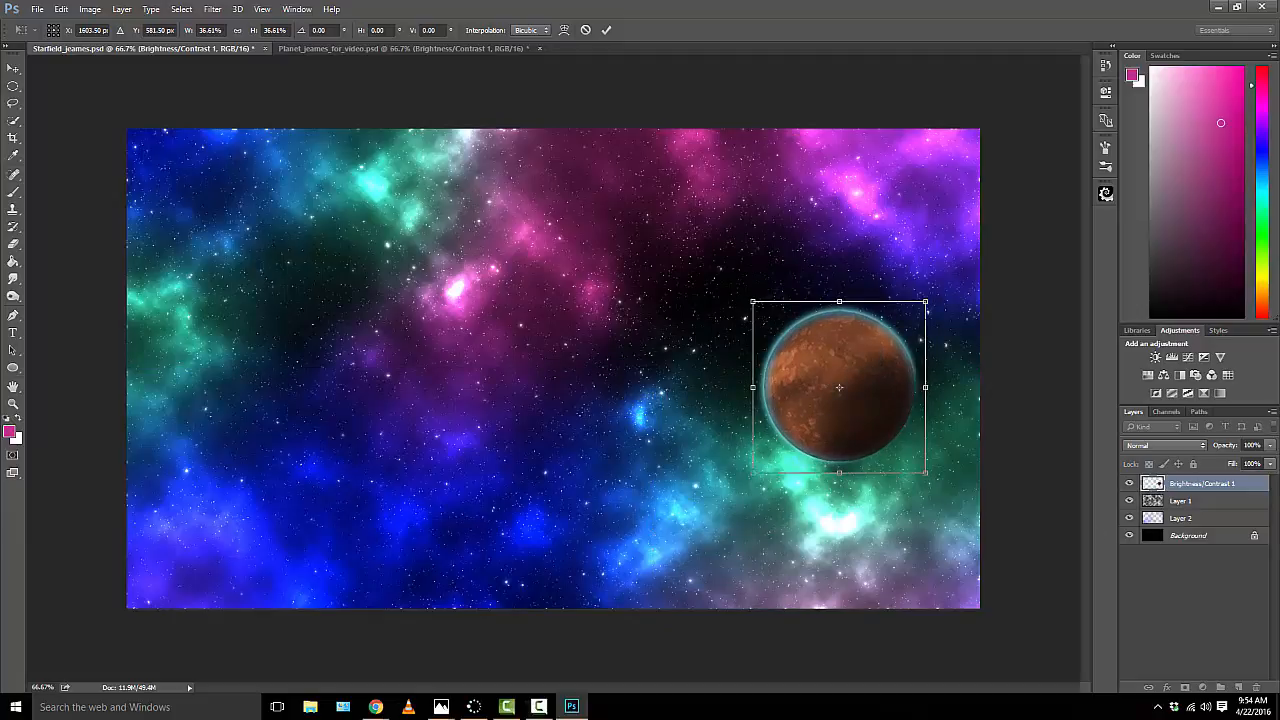
key("Return")
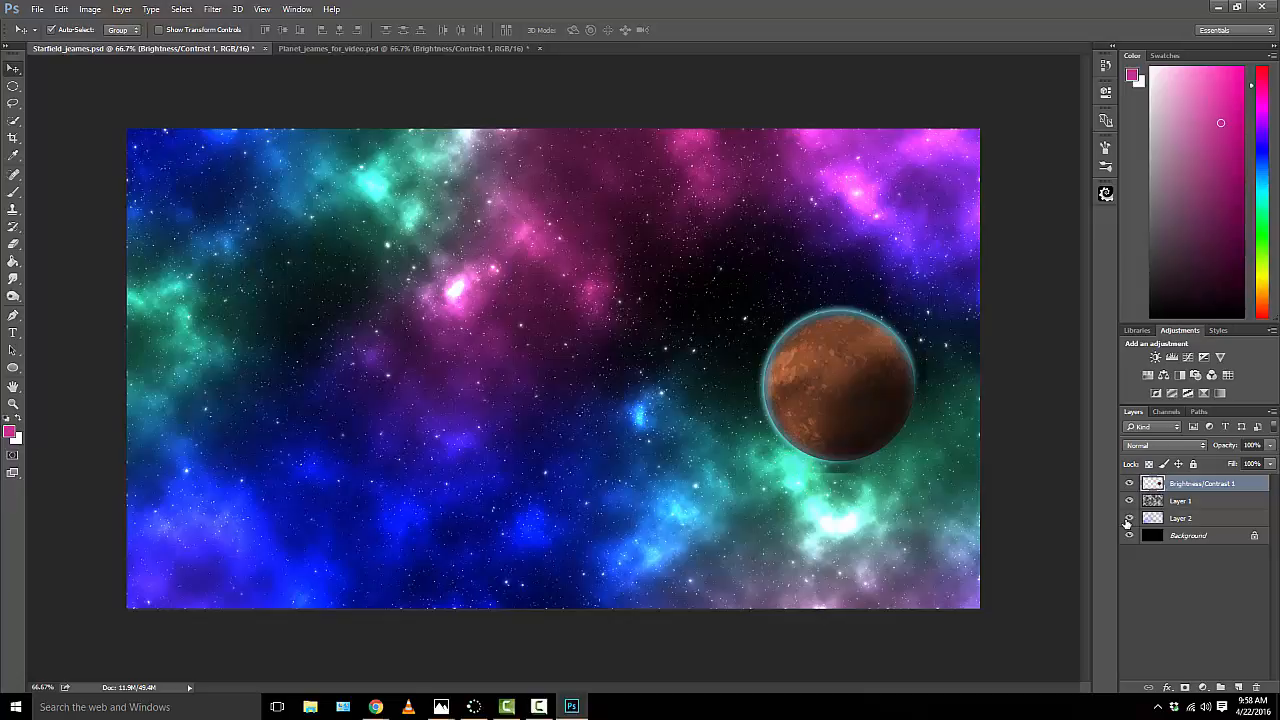
Step: Stamp all visible layers into a new top layer and render a 35mm Prime lens flare at 75% brightness on the planet's upper-left edge
key("ctrl+shift+alt+e")
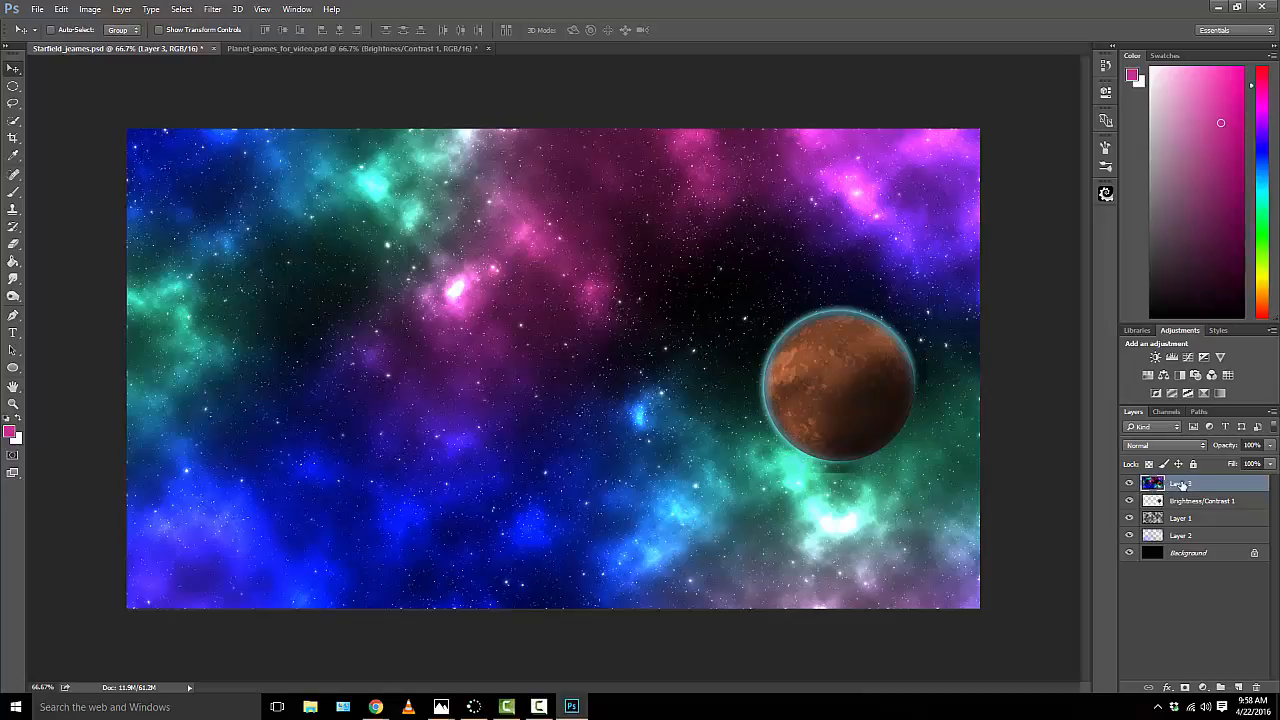
left_click(213, 9)
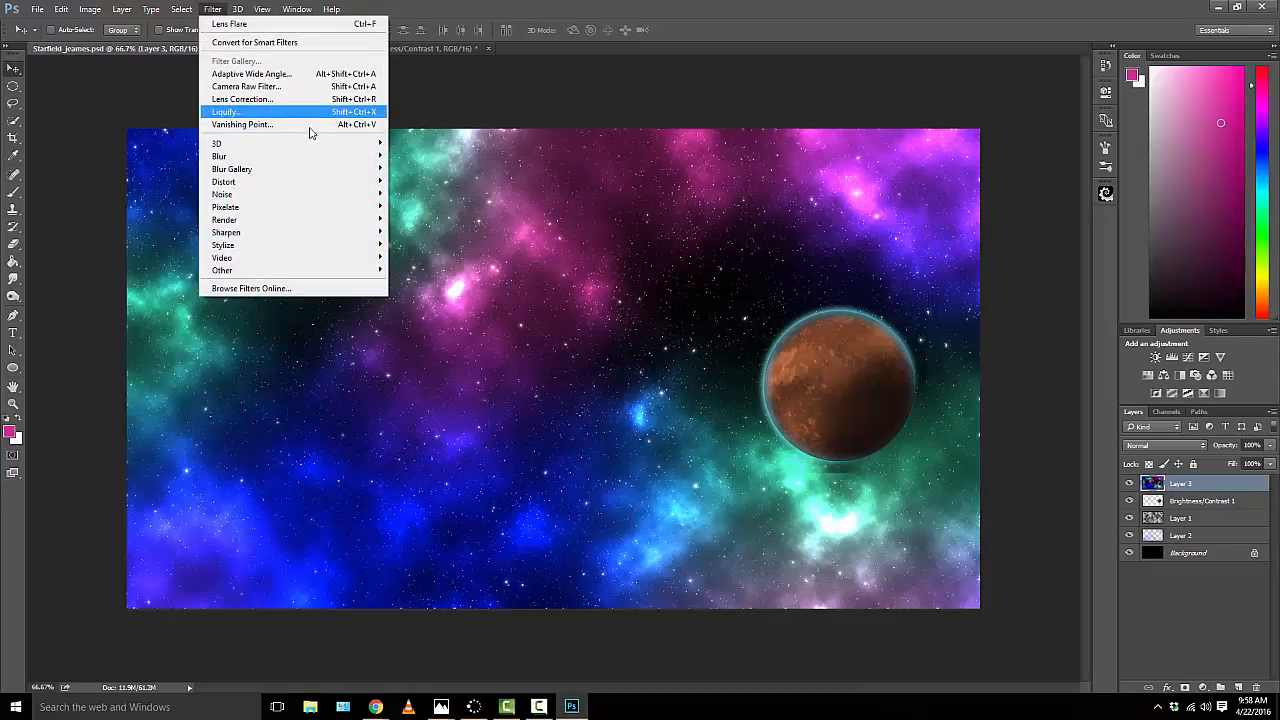
mouse_move(317, 219)
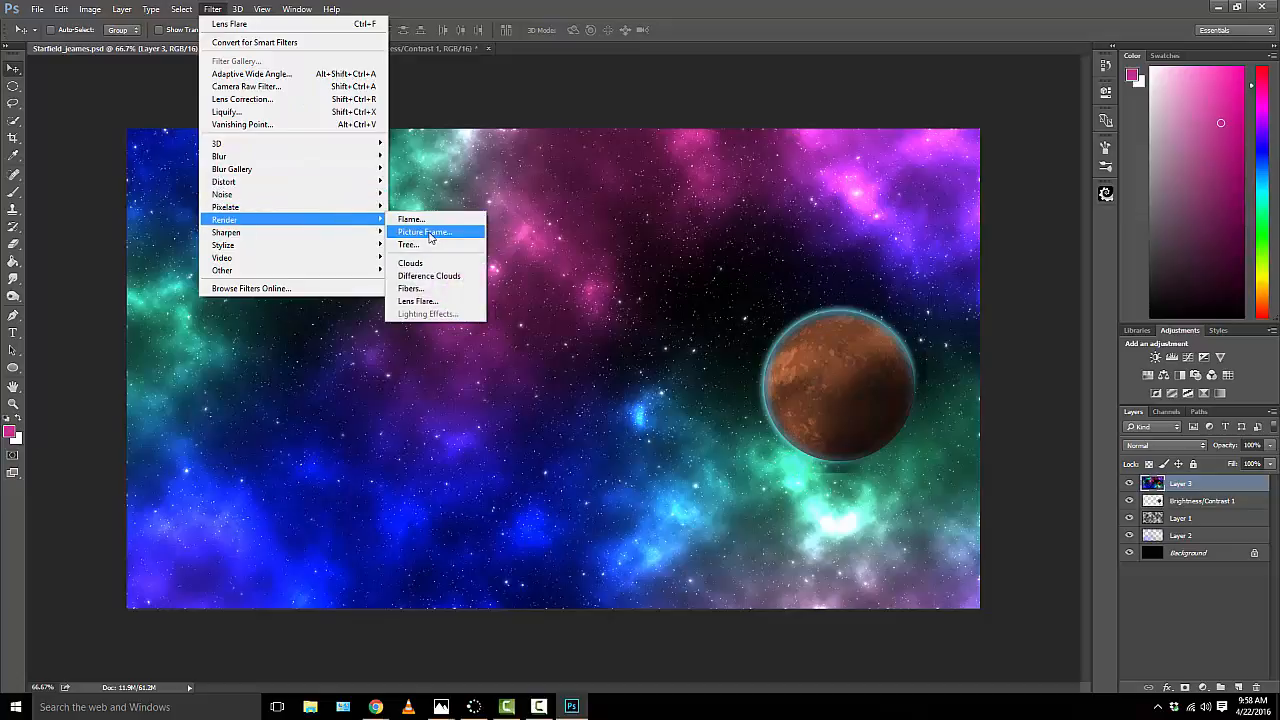
left_click(418, 301)
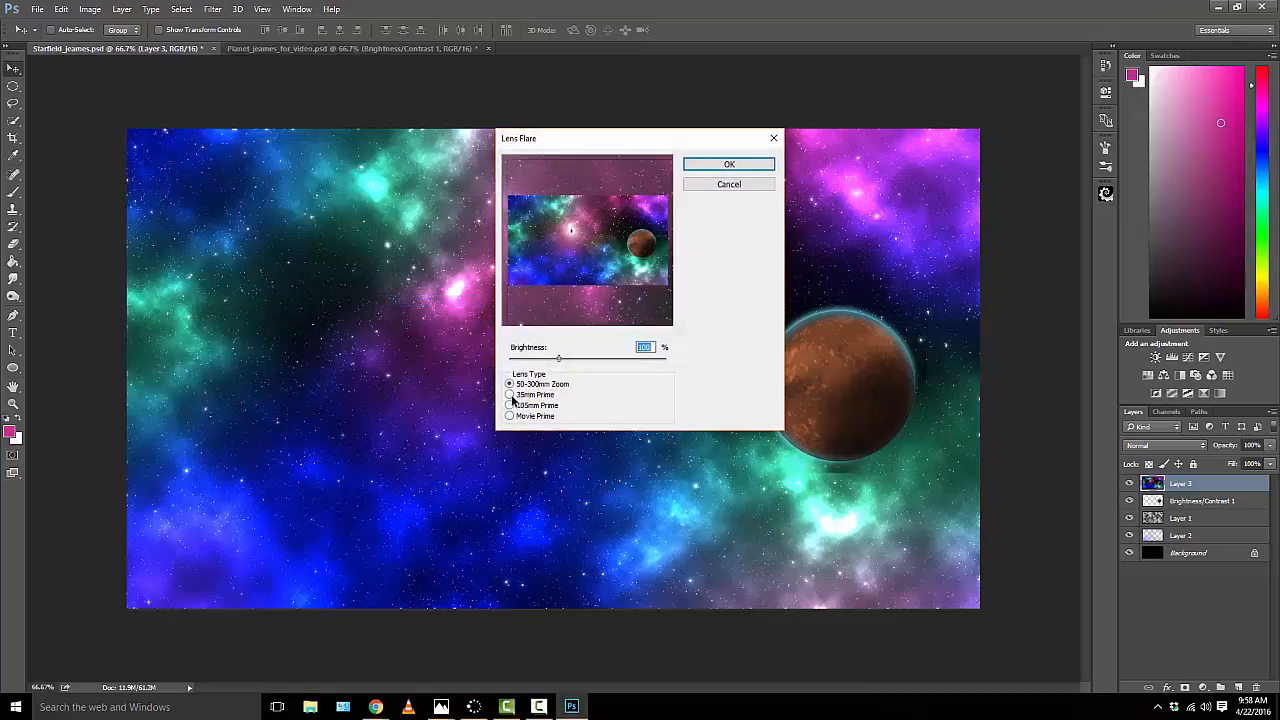
left_click(510, 395)
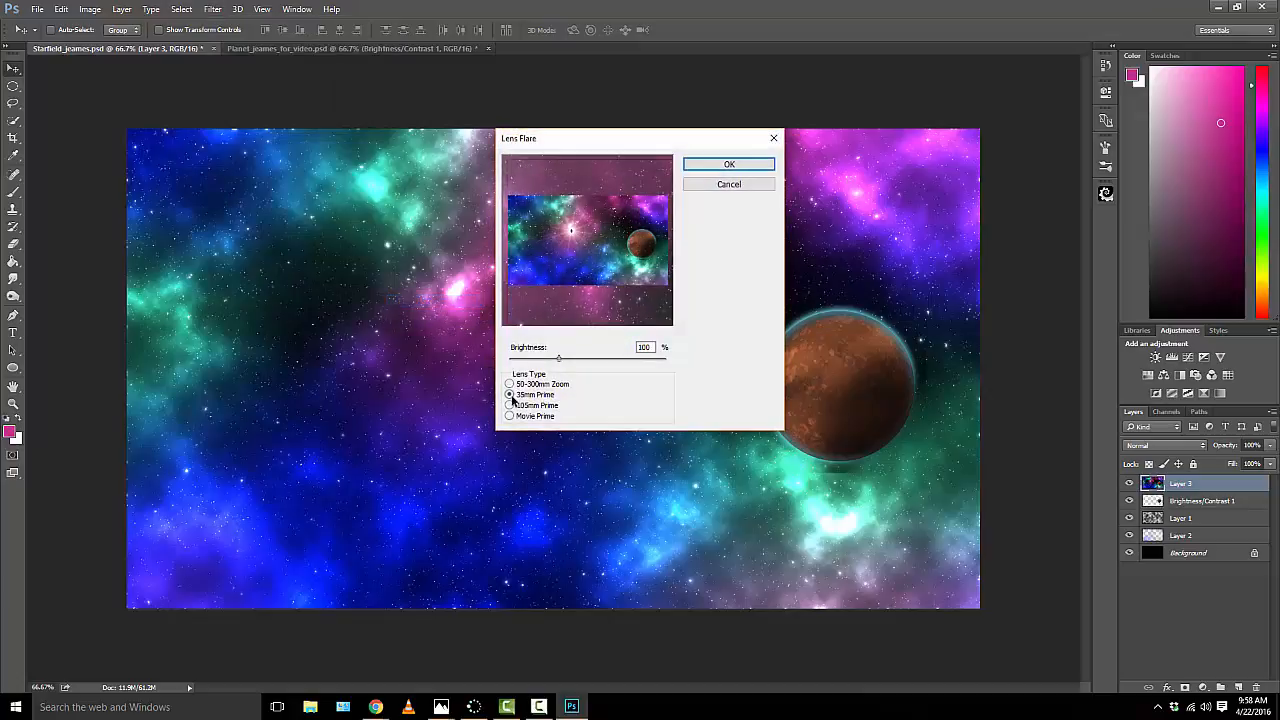
double_click(640, 347)
type("75")
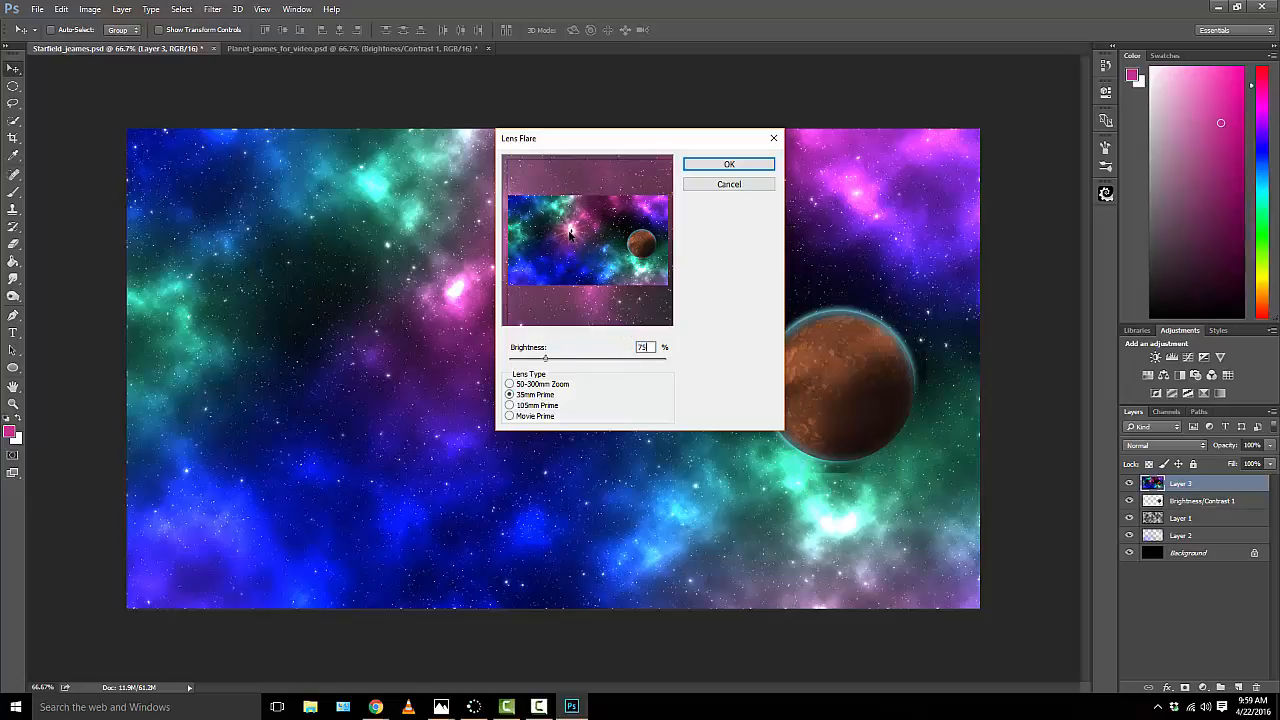
left_click_drag(570, 234, 631, 237)
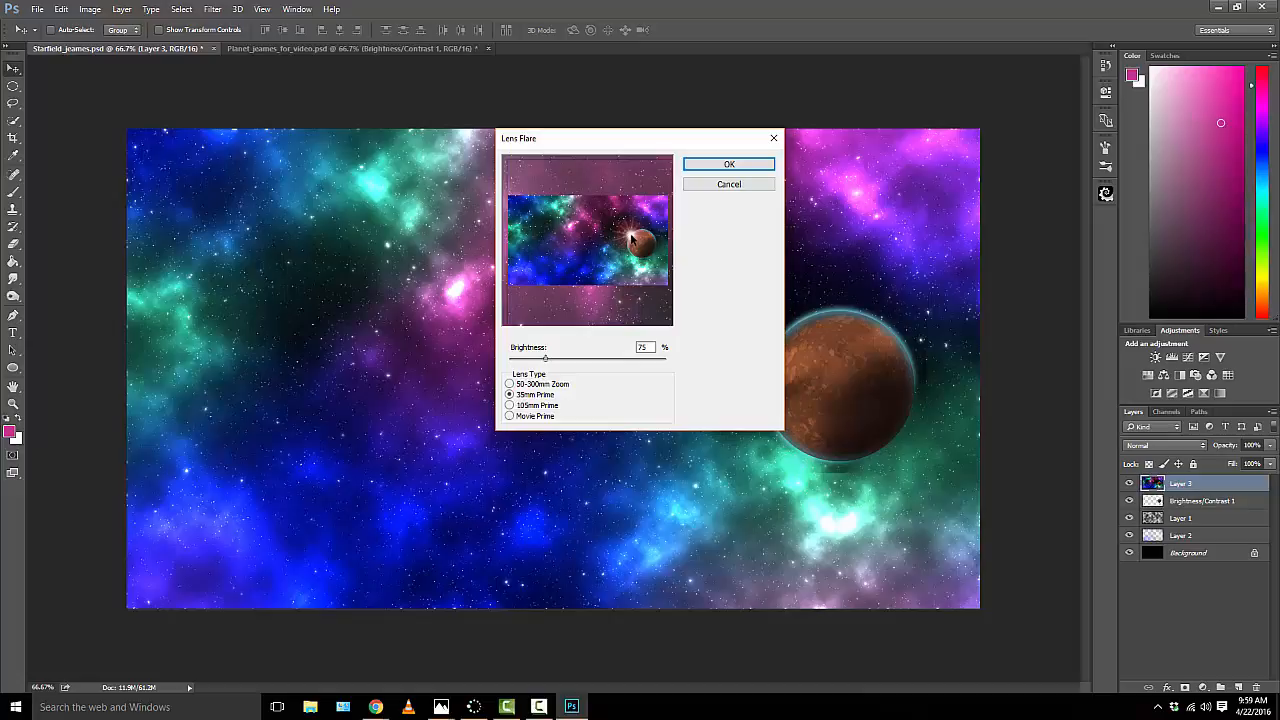
left_click(731, 164)
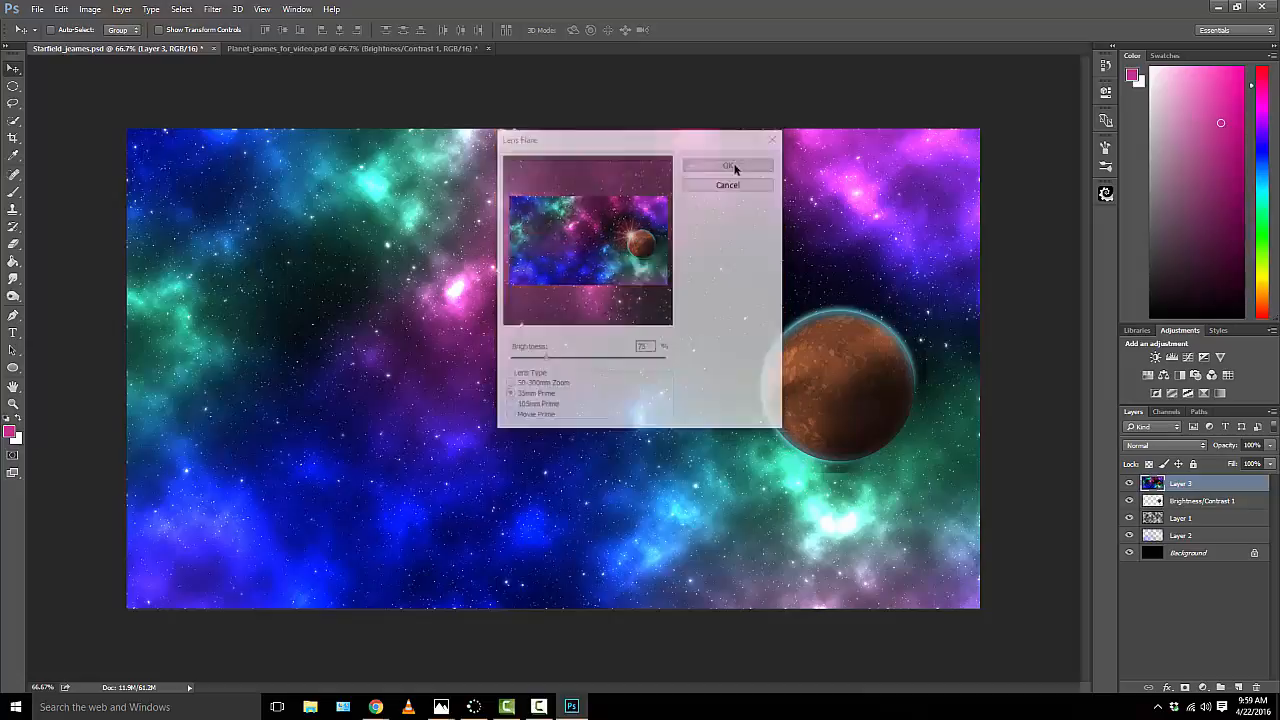